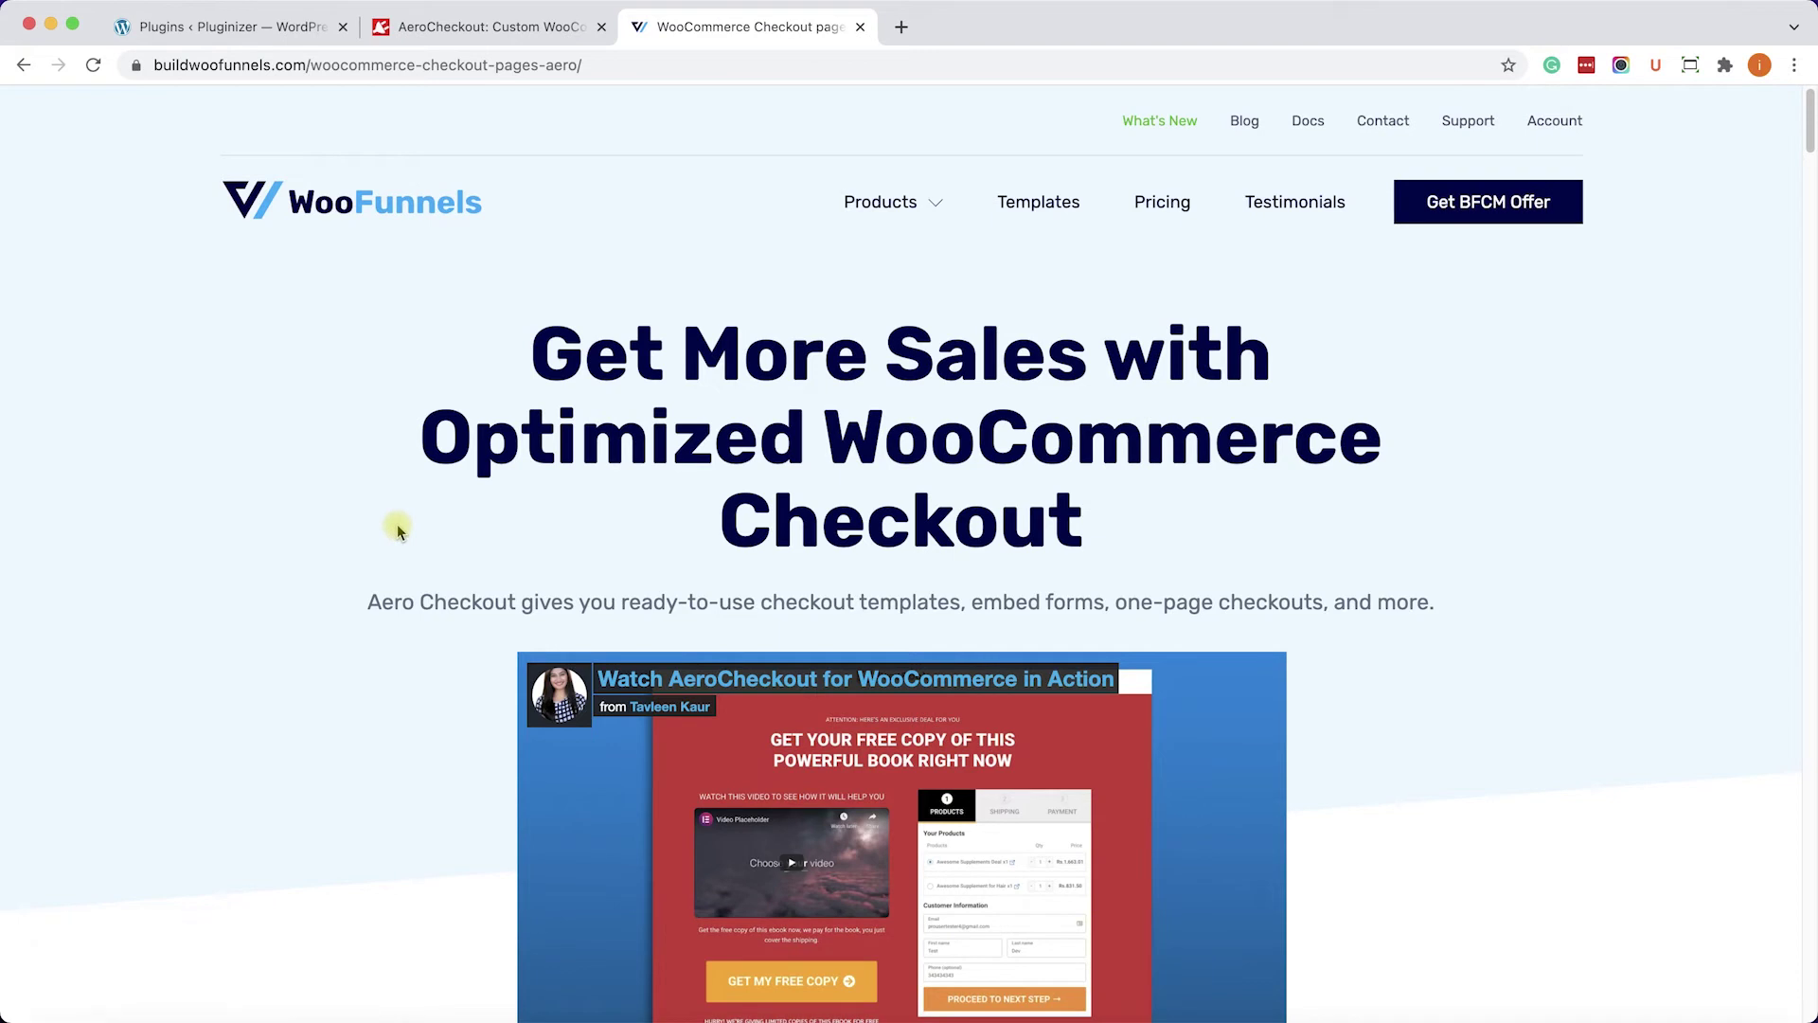
Review the WooFunnels Funnel Builder pricing cards, then return to the Installed Plugins list.
{"action": "scroll", "coordinate": [407, 526], "scroll_direction": "down", "scroll_amount": 15}
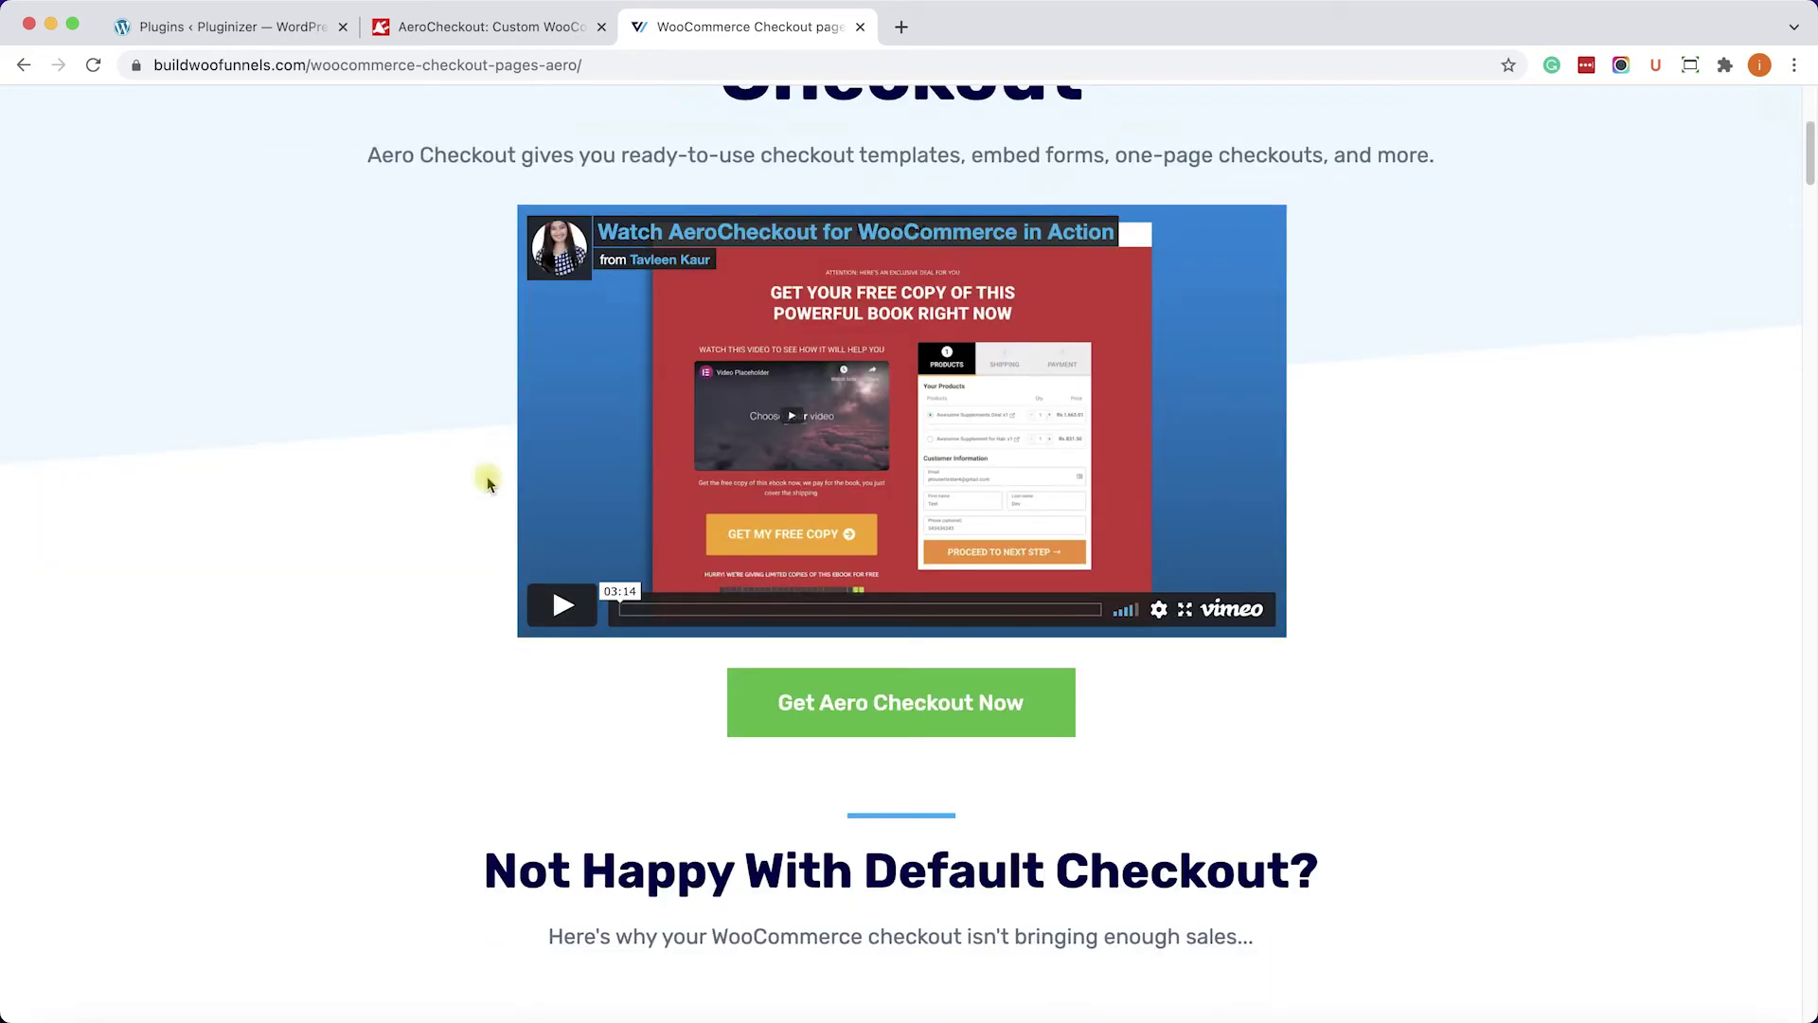
{"action": "scroll", "coordinate": [407, 526], "scroll_direction": "up", "scroll_amount": 20}
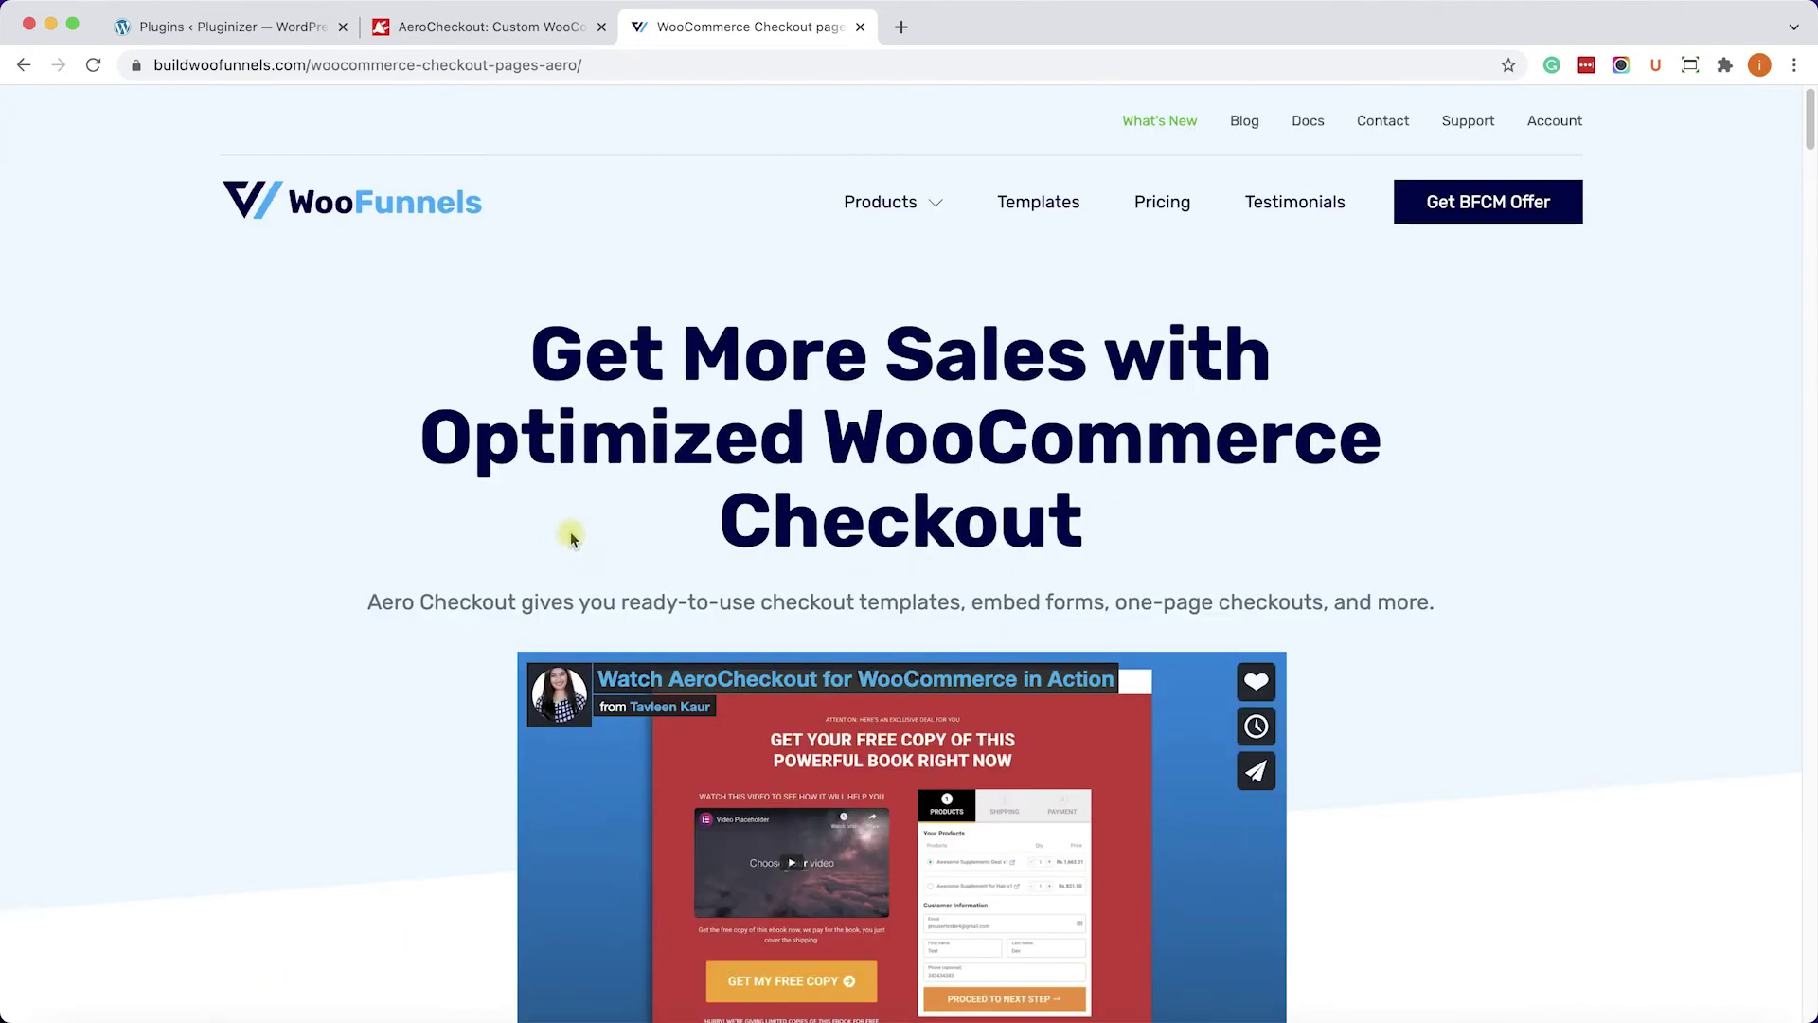
{"action": "left_click", "coordinate": [1163, 201]}
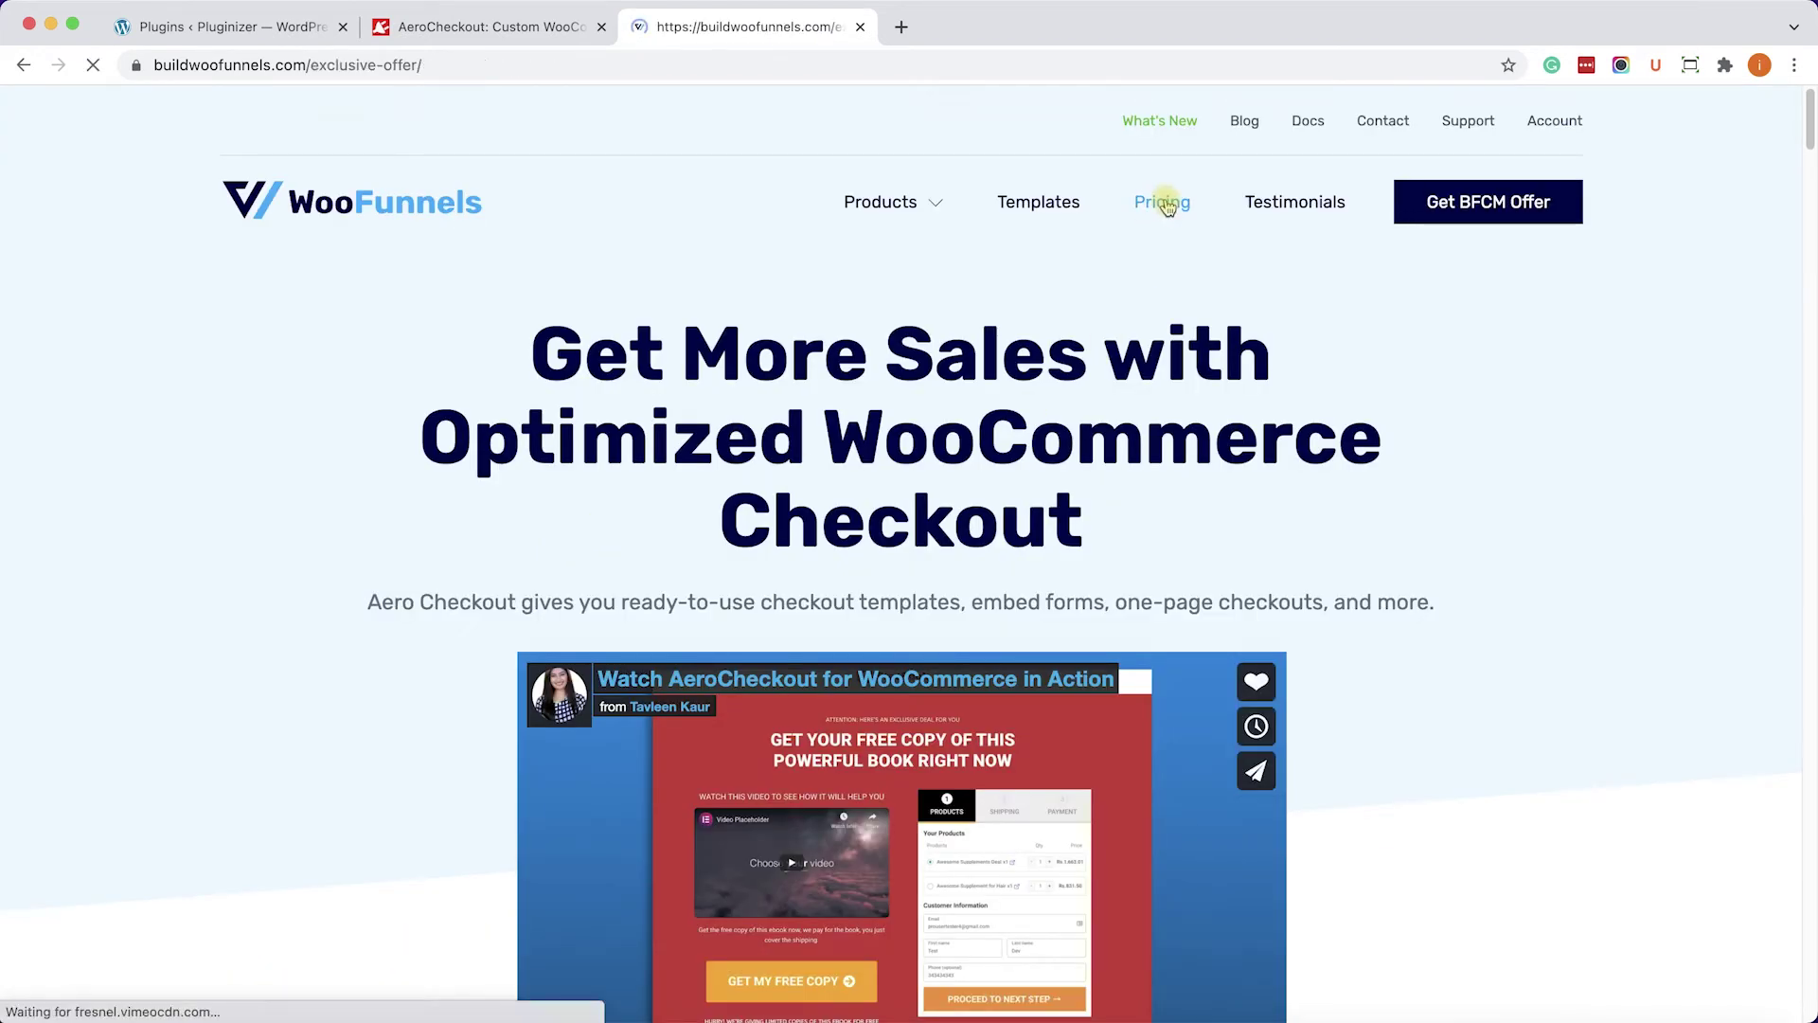
{"action": "scroll", "coordinate": [796, 455], "scroll_direction": "down", "scroll_amount": 7}
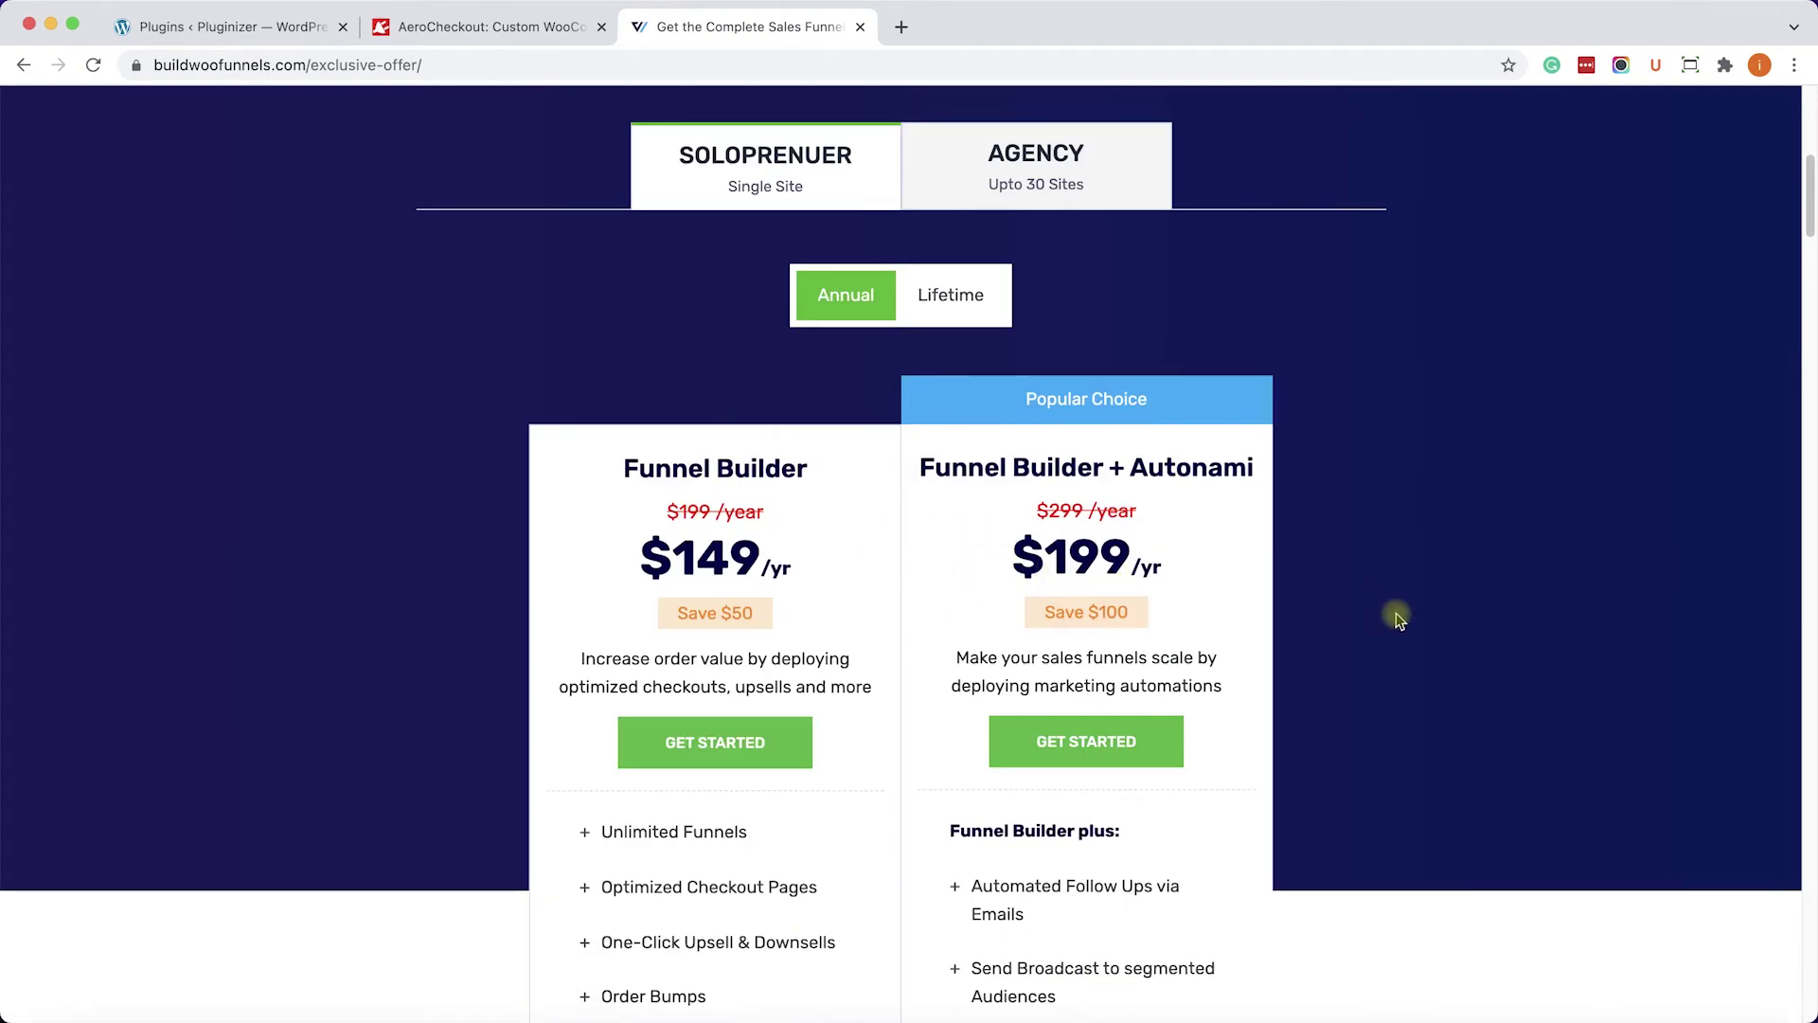
{"action": "left_click", "coordinate": [477, 29]}
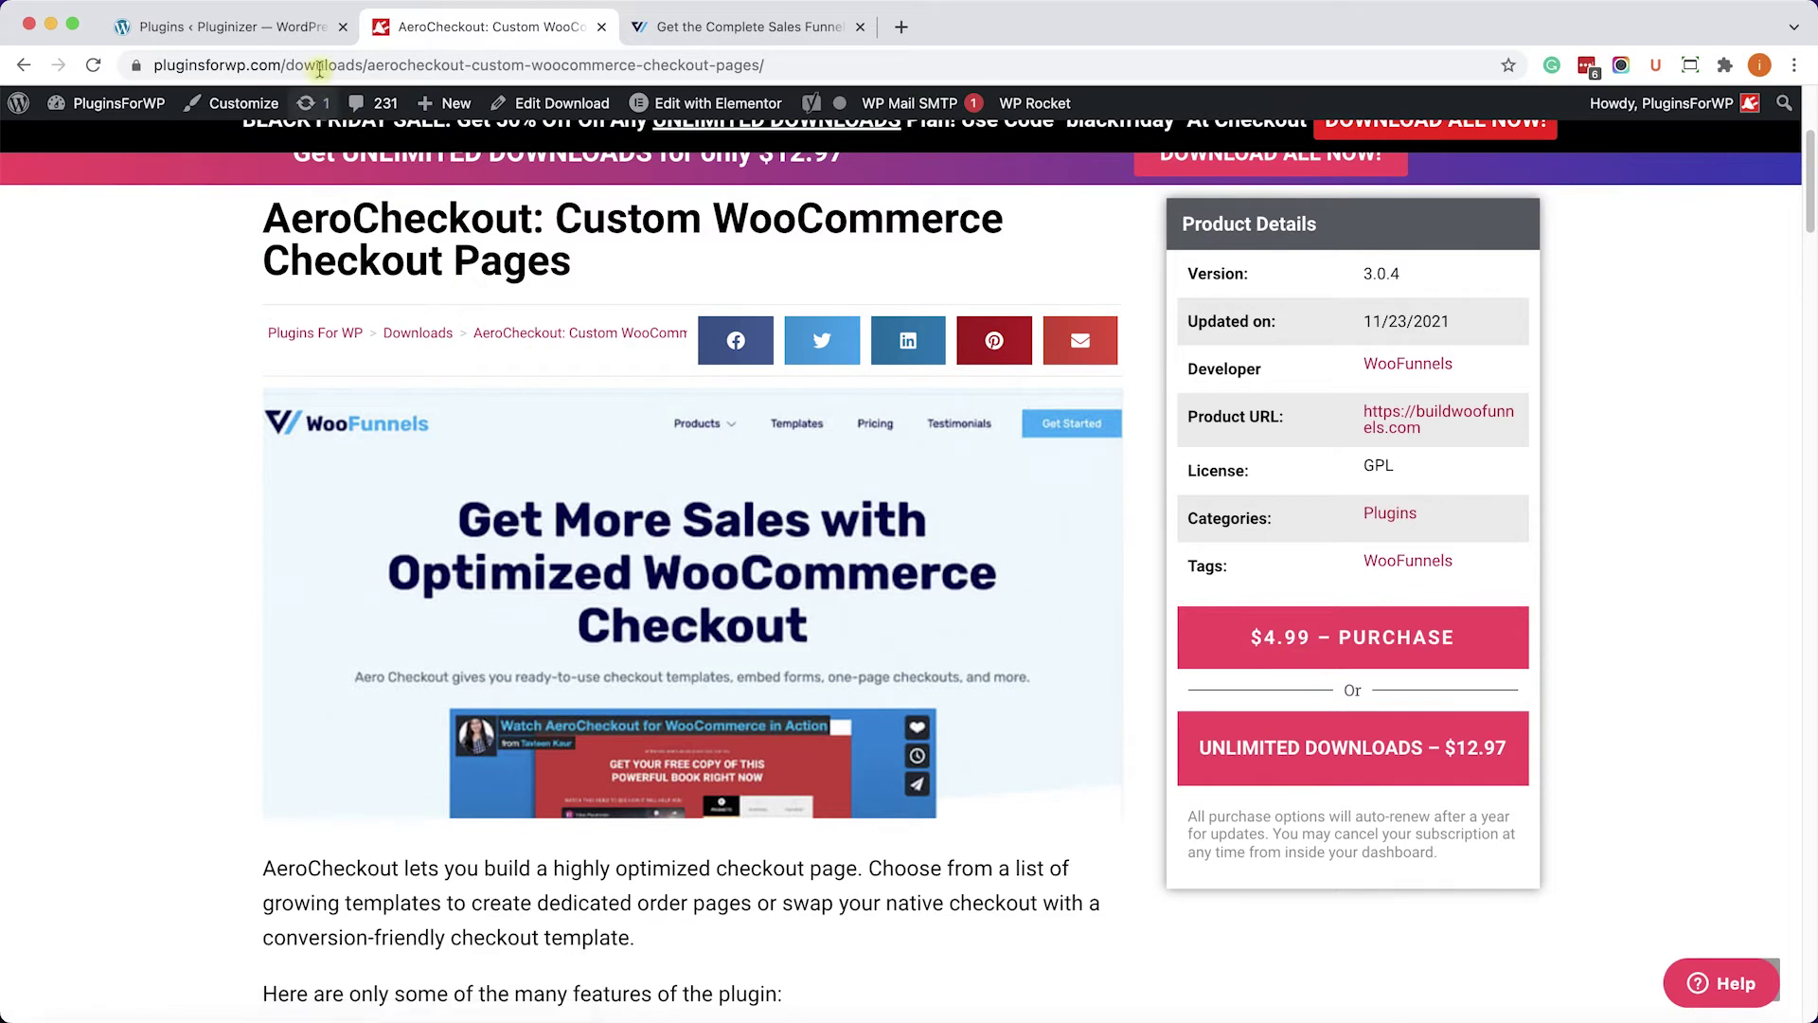
{"action": "left_click", "coordinate": [302, 30]}
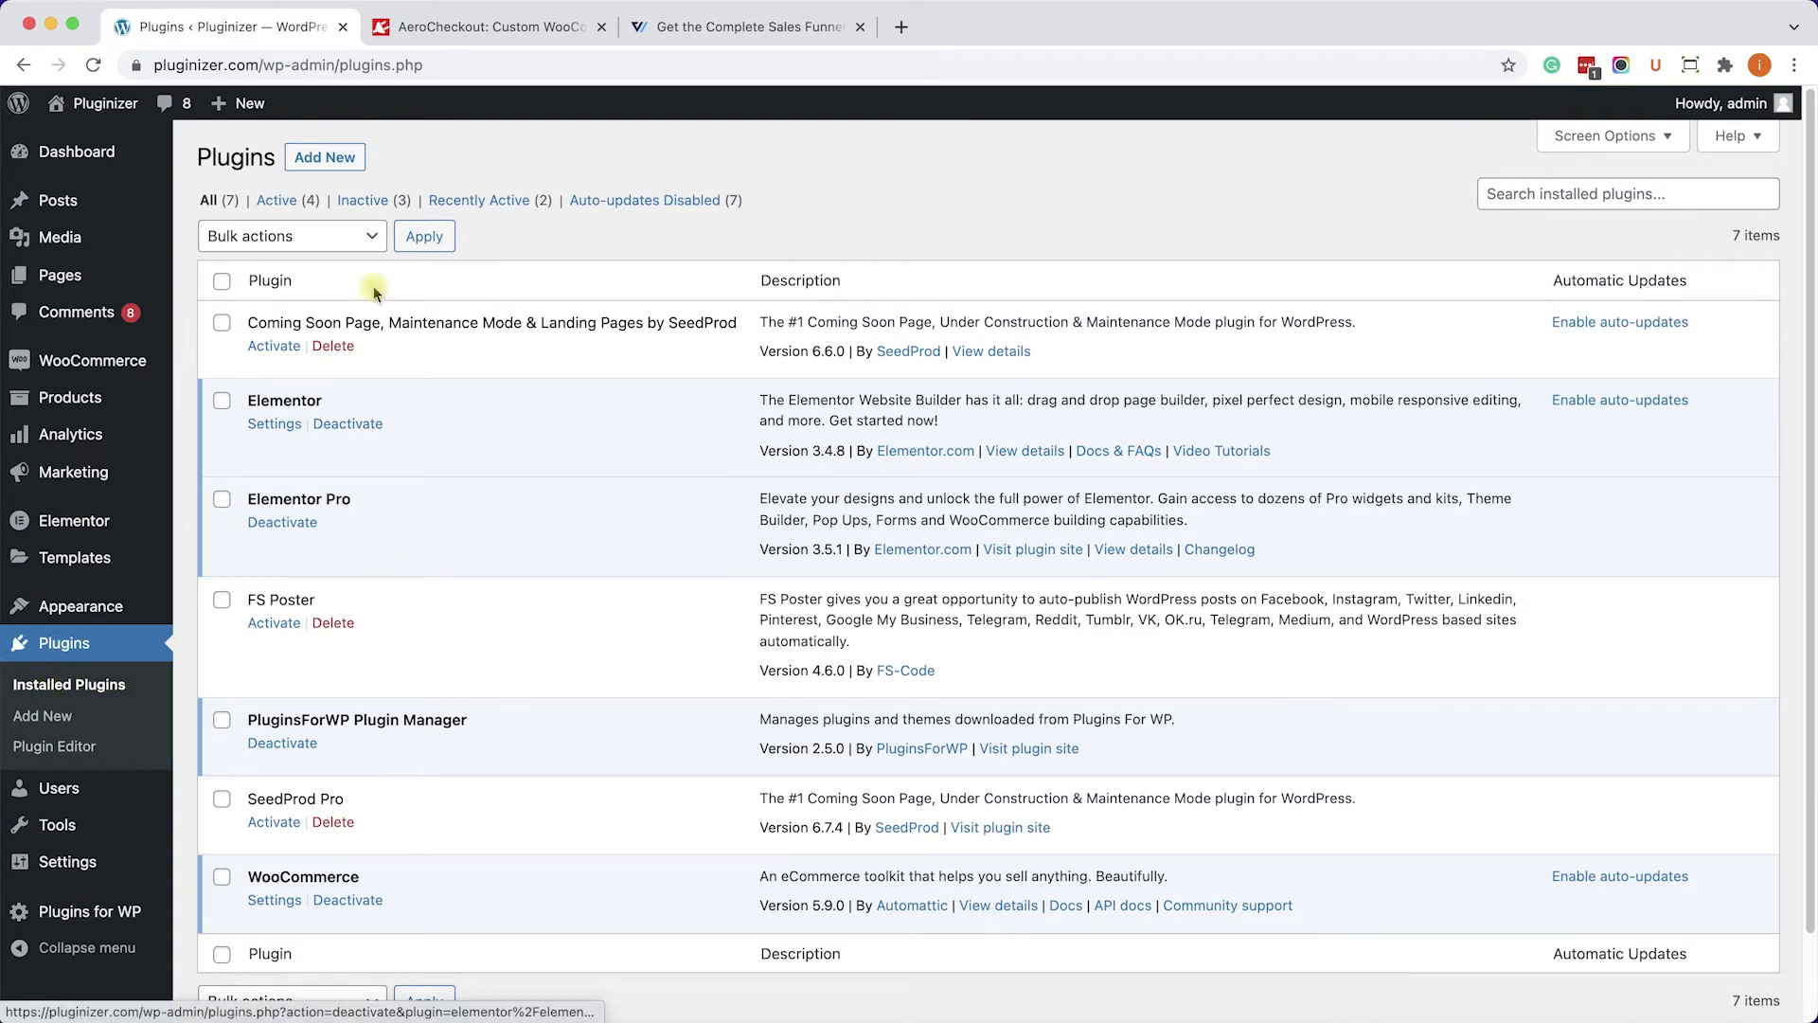
Pass through Add New and Upload Plugin, then go to the Plugins for WP manager.
{"action": "left_click", "coordinate": [331, 159]}
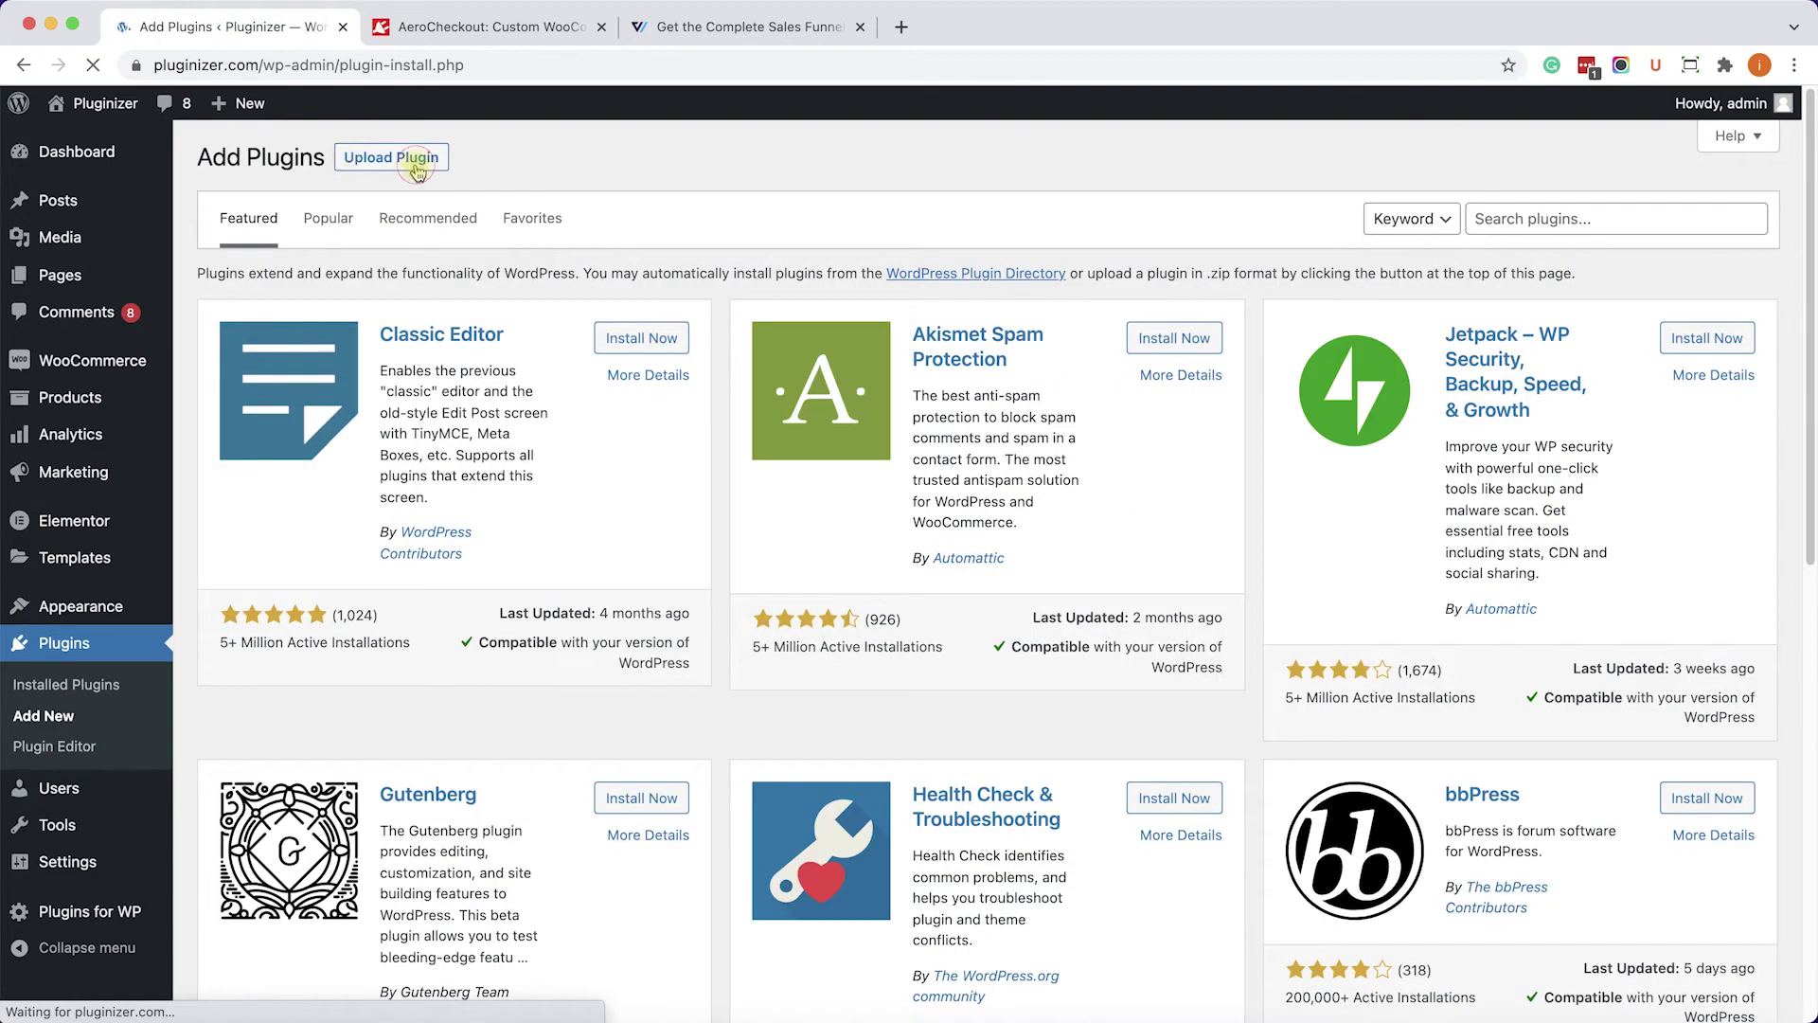
{"action": "left_click", "coordinate": [415, 168]}
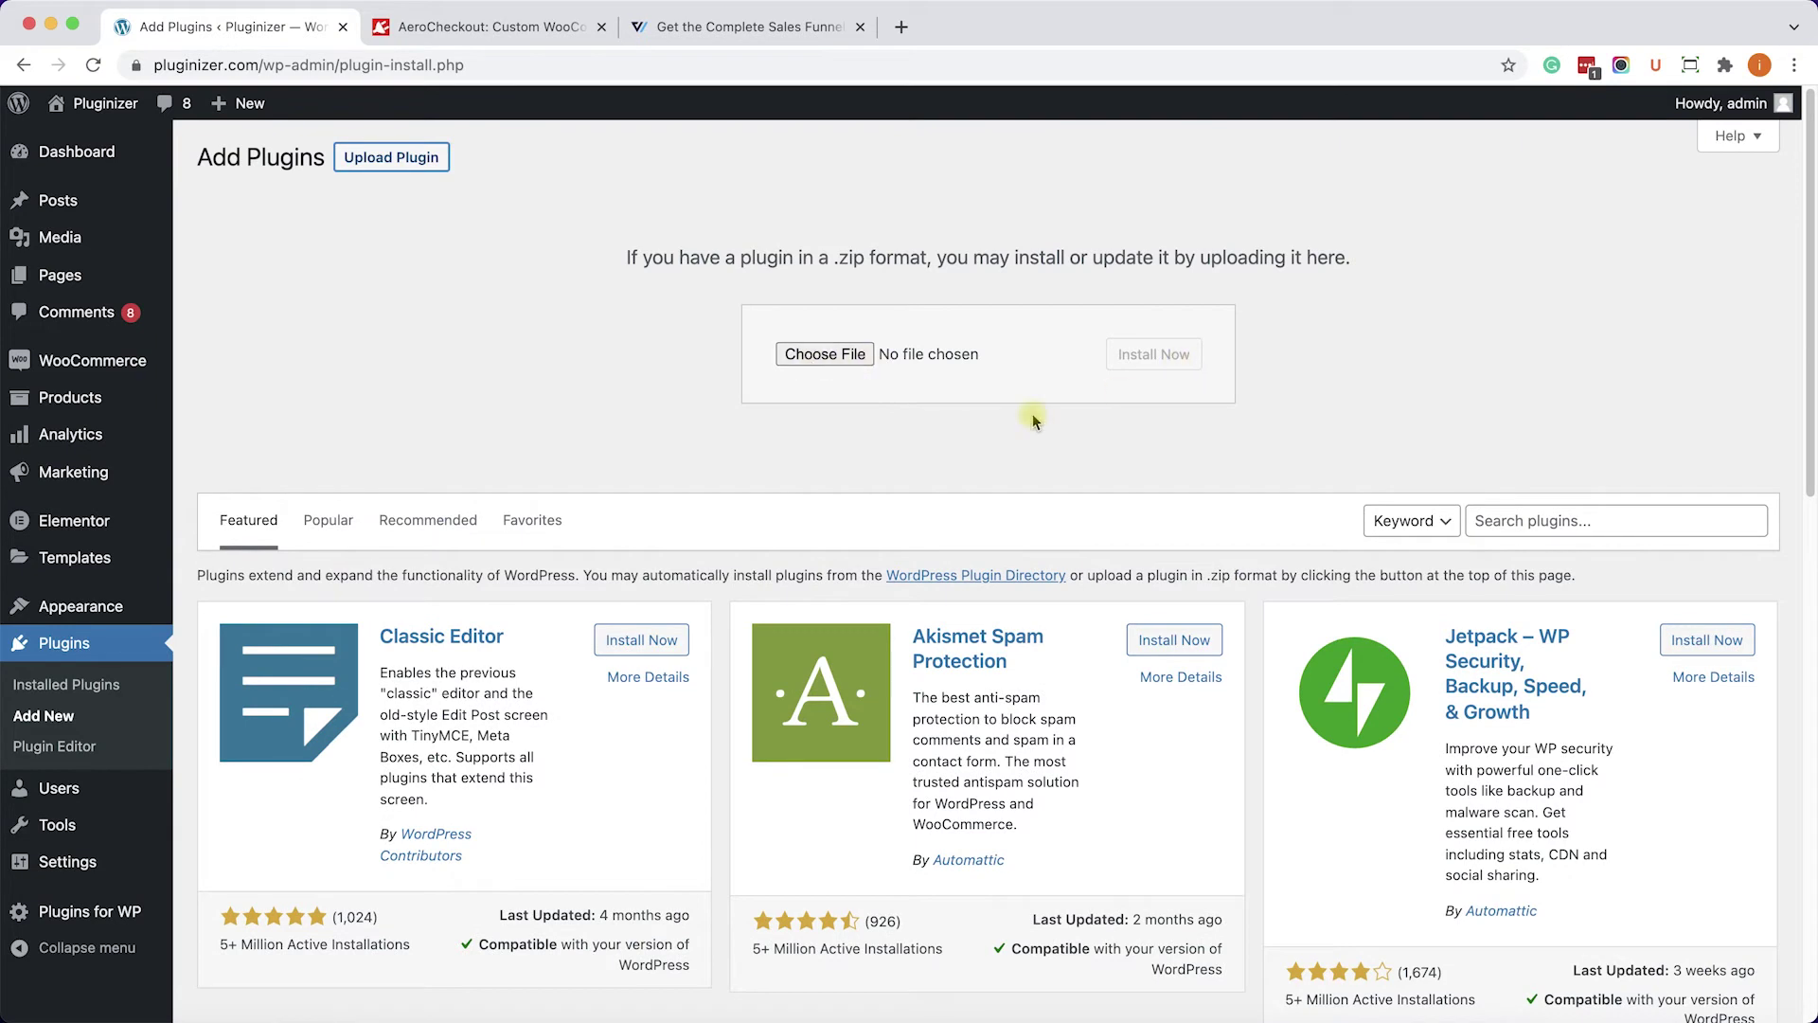
{"action": "left_click", "coordinate": [92, 912]}
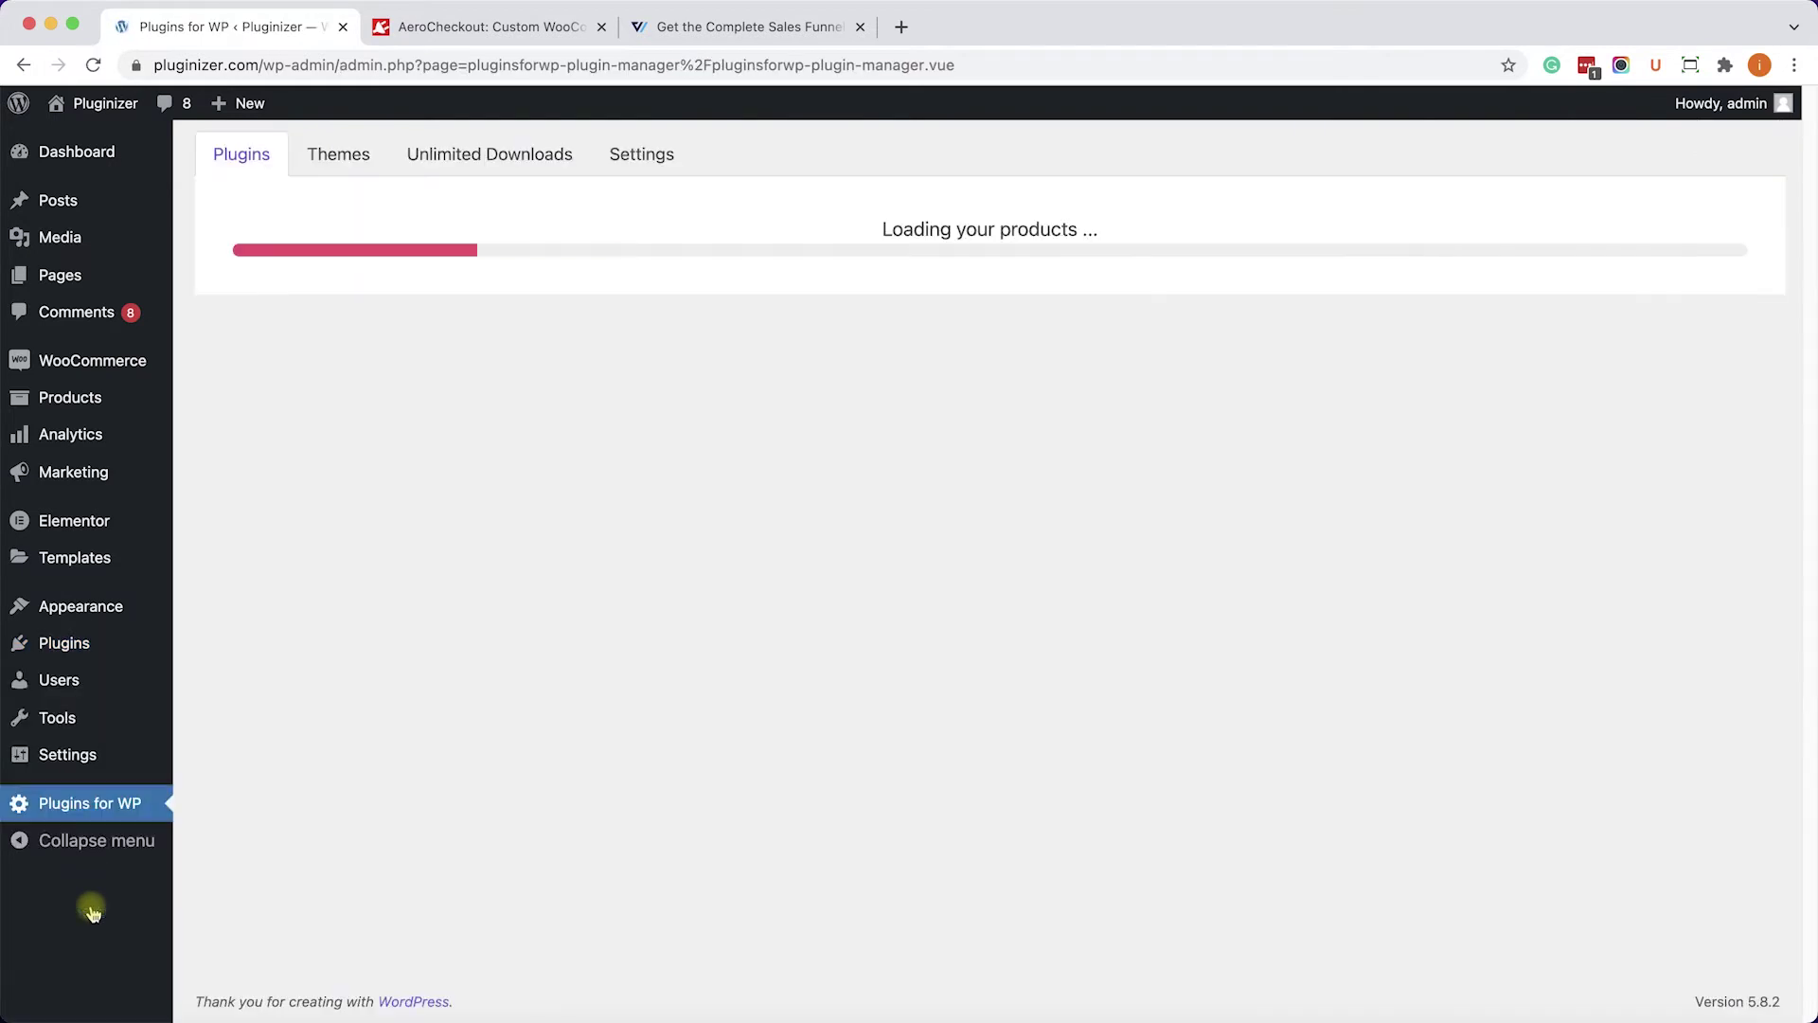
Search the Plugins for WP catalogue for 'aero'.
{"action": "left_click", "coordinate": [470, 27]}
{"action": "scroll", "coordinate": [1495, 301], "scroll_direction": "up", "scroll_amount": 5}
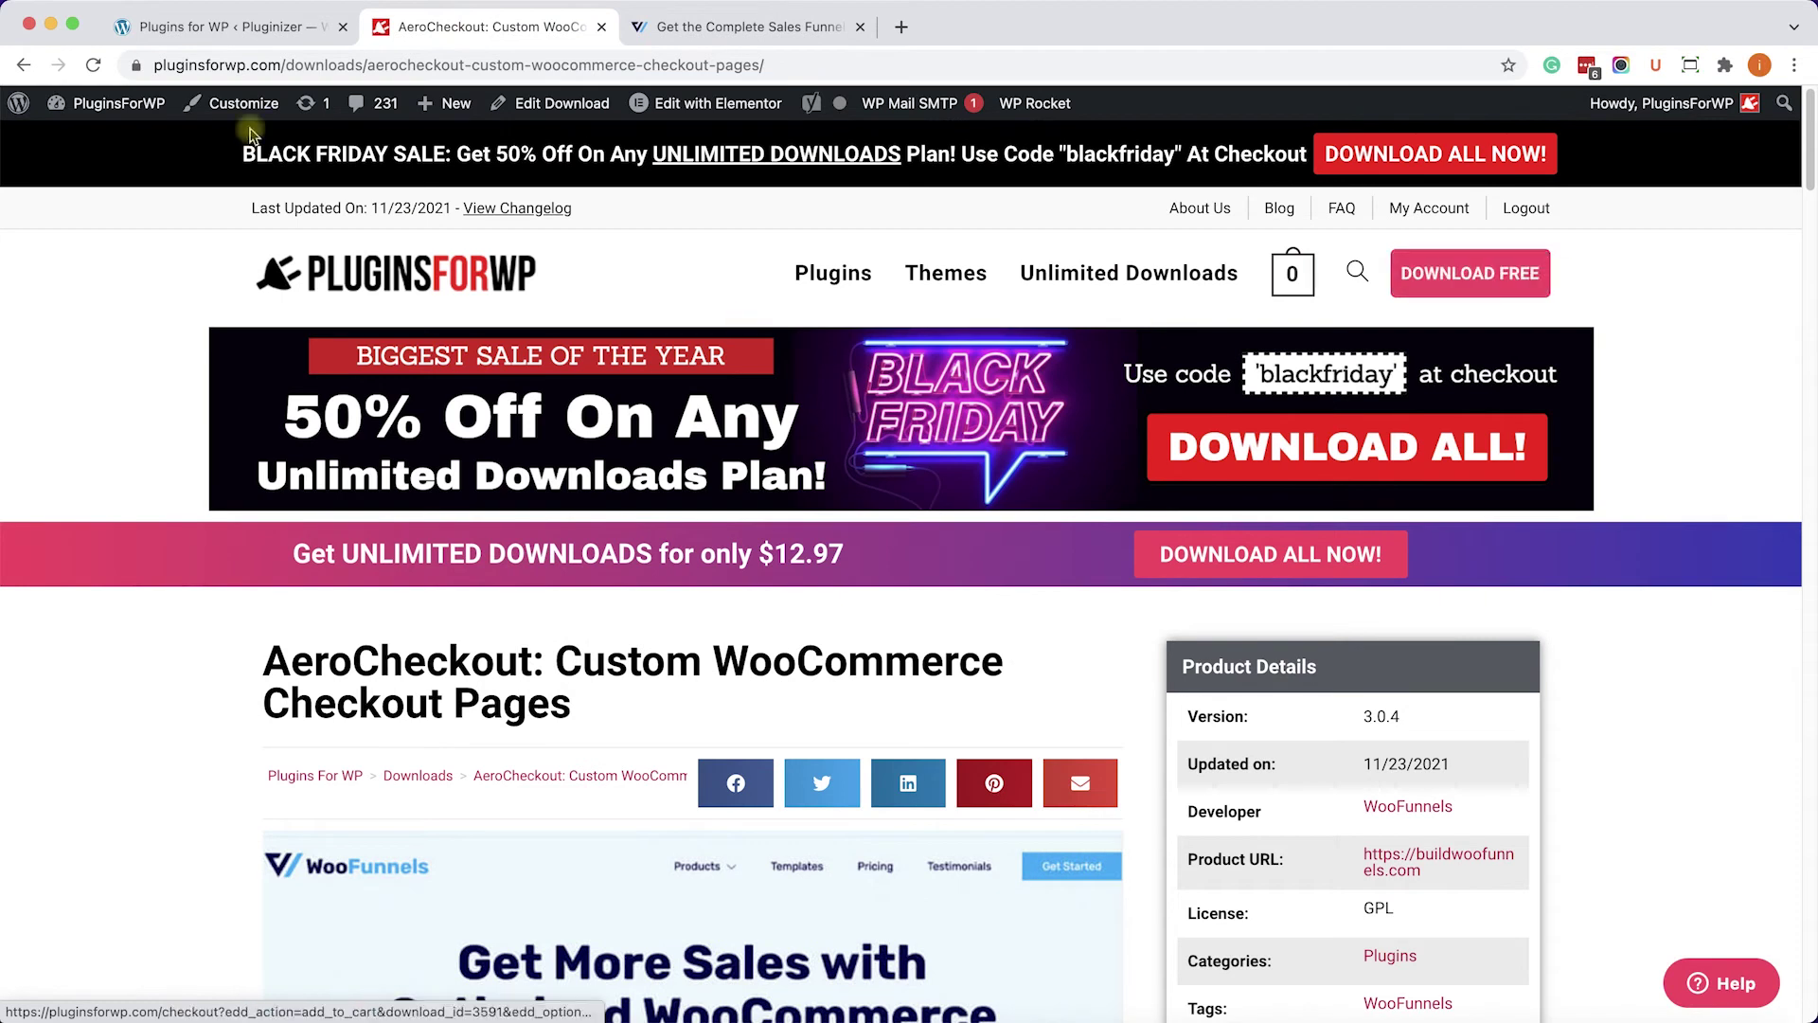
{"action": "left_click", "coordinate": [236, 26]}
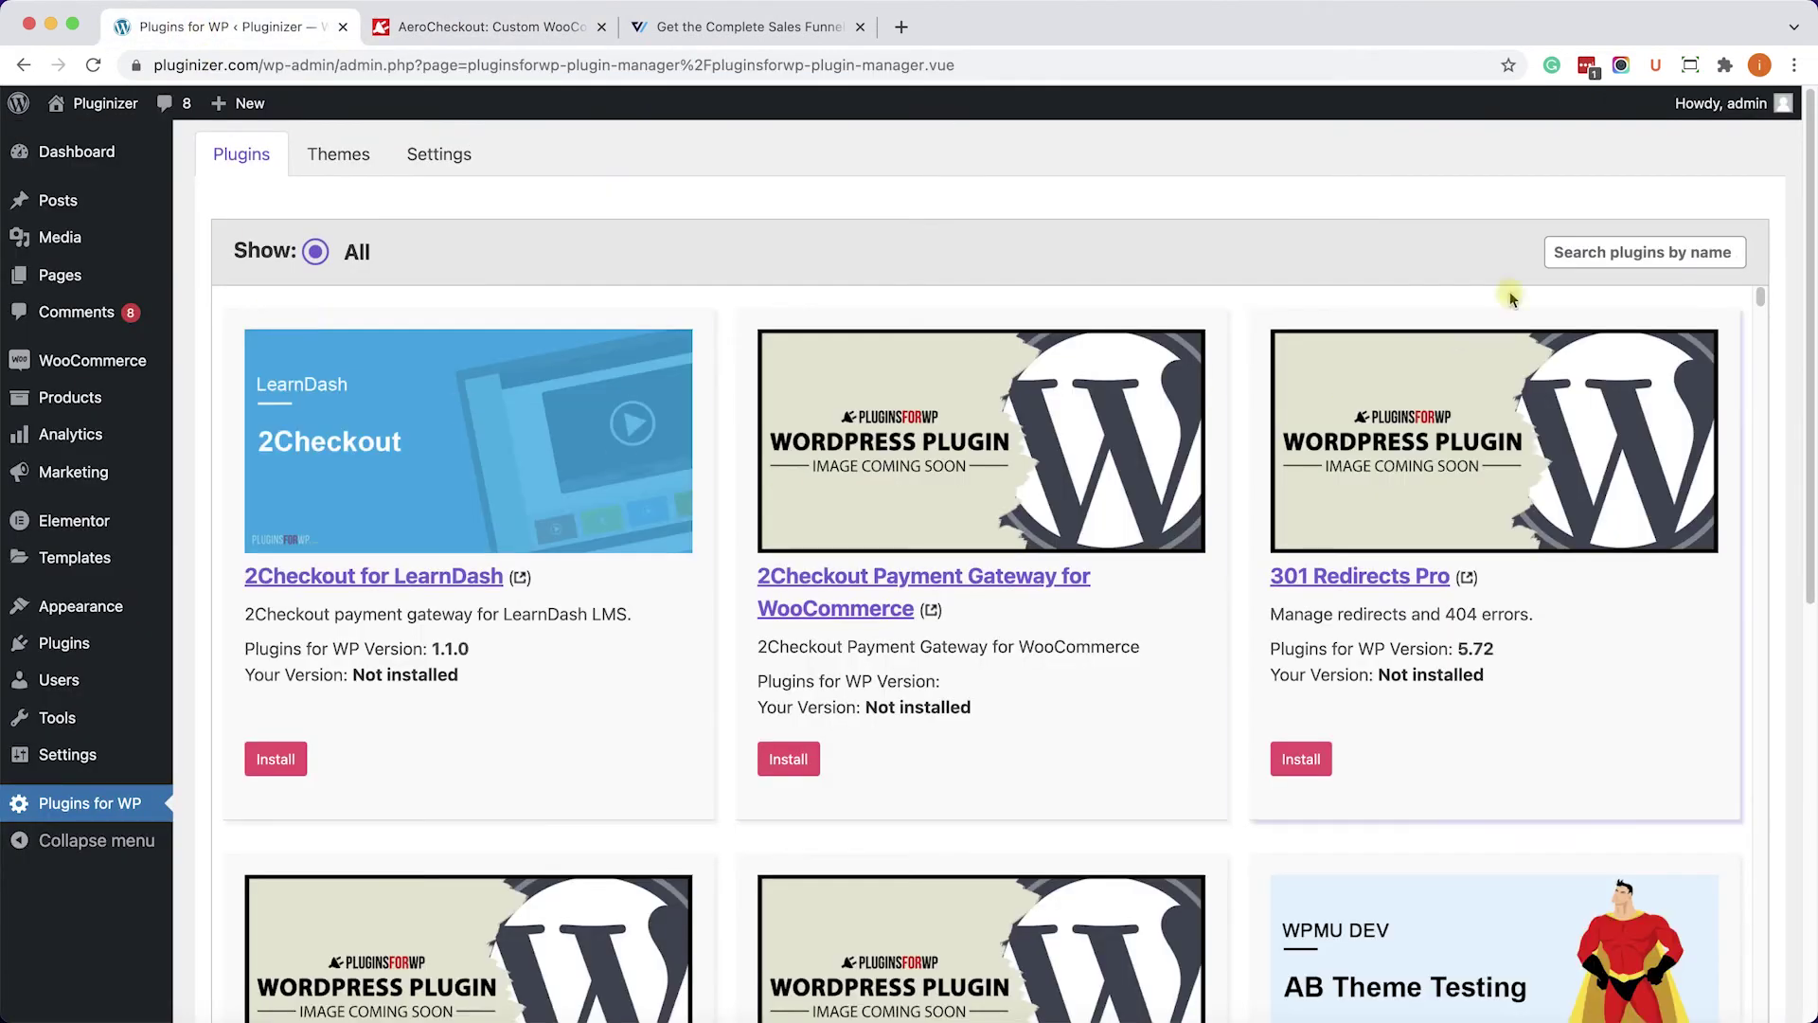
{"action": "left_click", "coordinate": [1581, 250]}
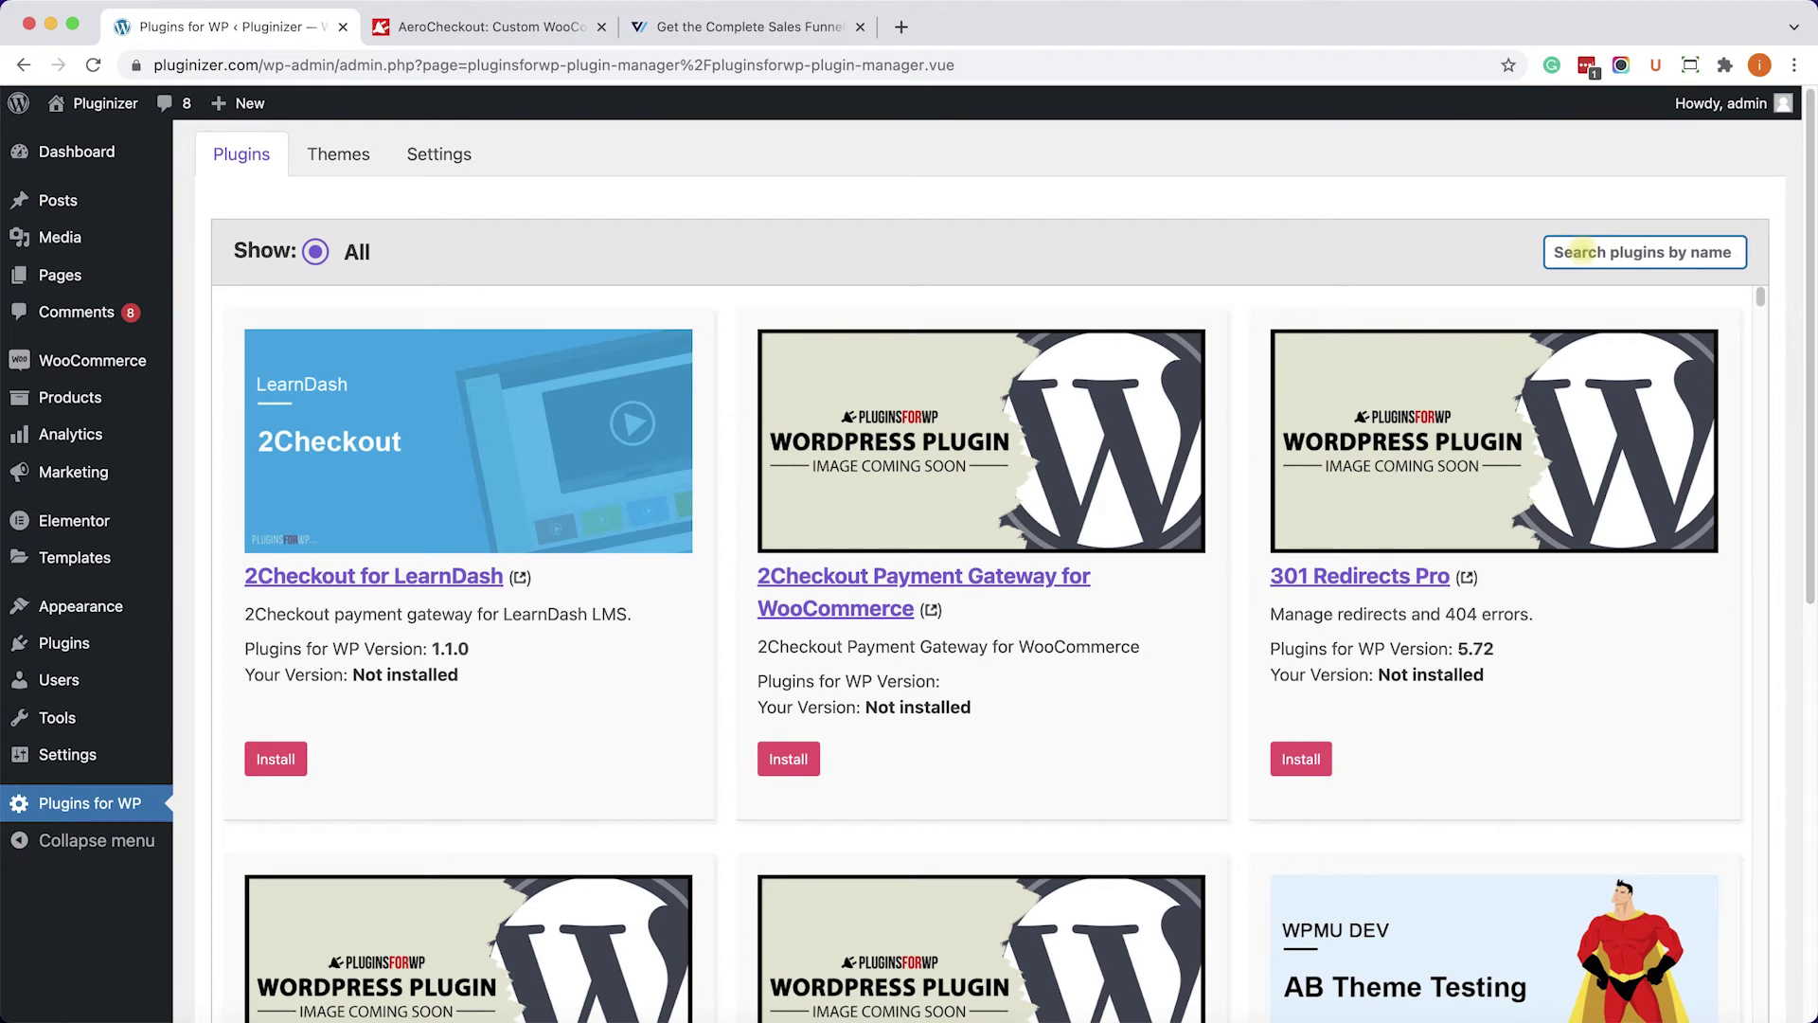
{"action": "type", "text": "aero"}
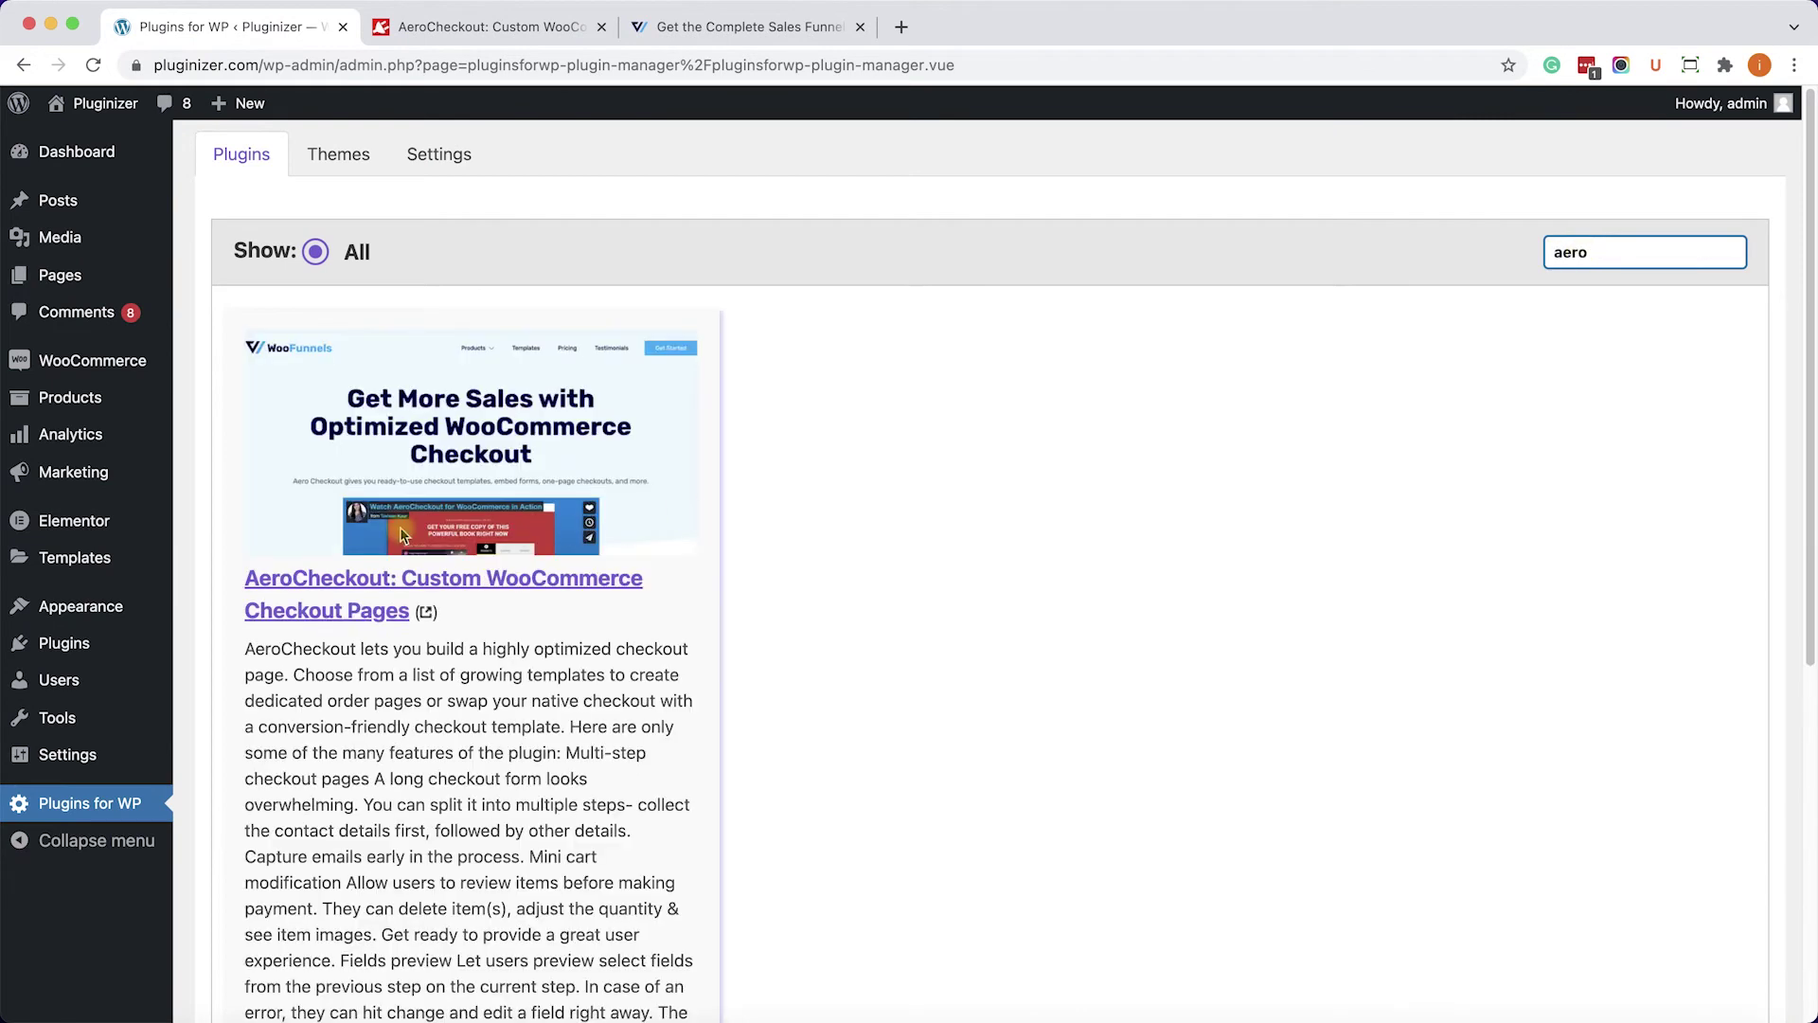
Install the AeroCheckout: Custom WooCommerce Checkout Pages plugin, confirm, and activate it.
{"action": "scroll", "coordinate": [605, 538], "scroll_direction": "down", "scroll_amount": 5}
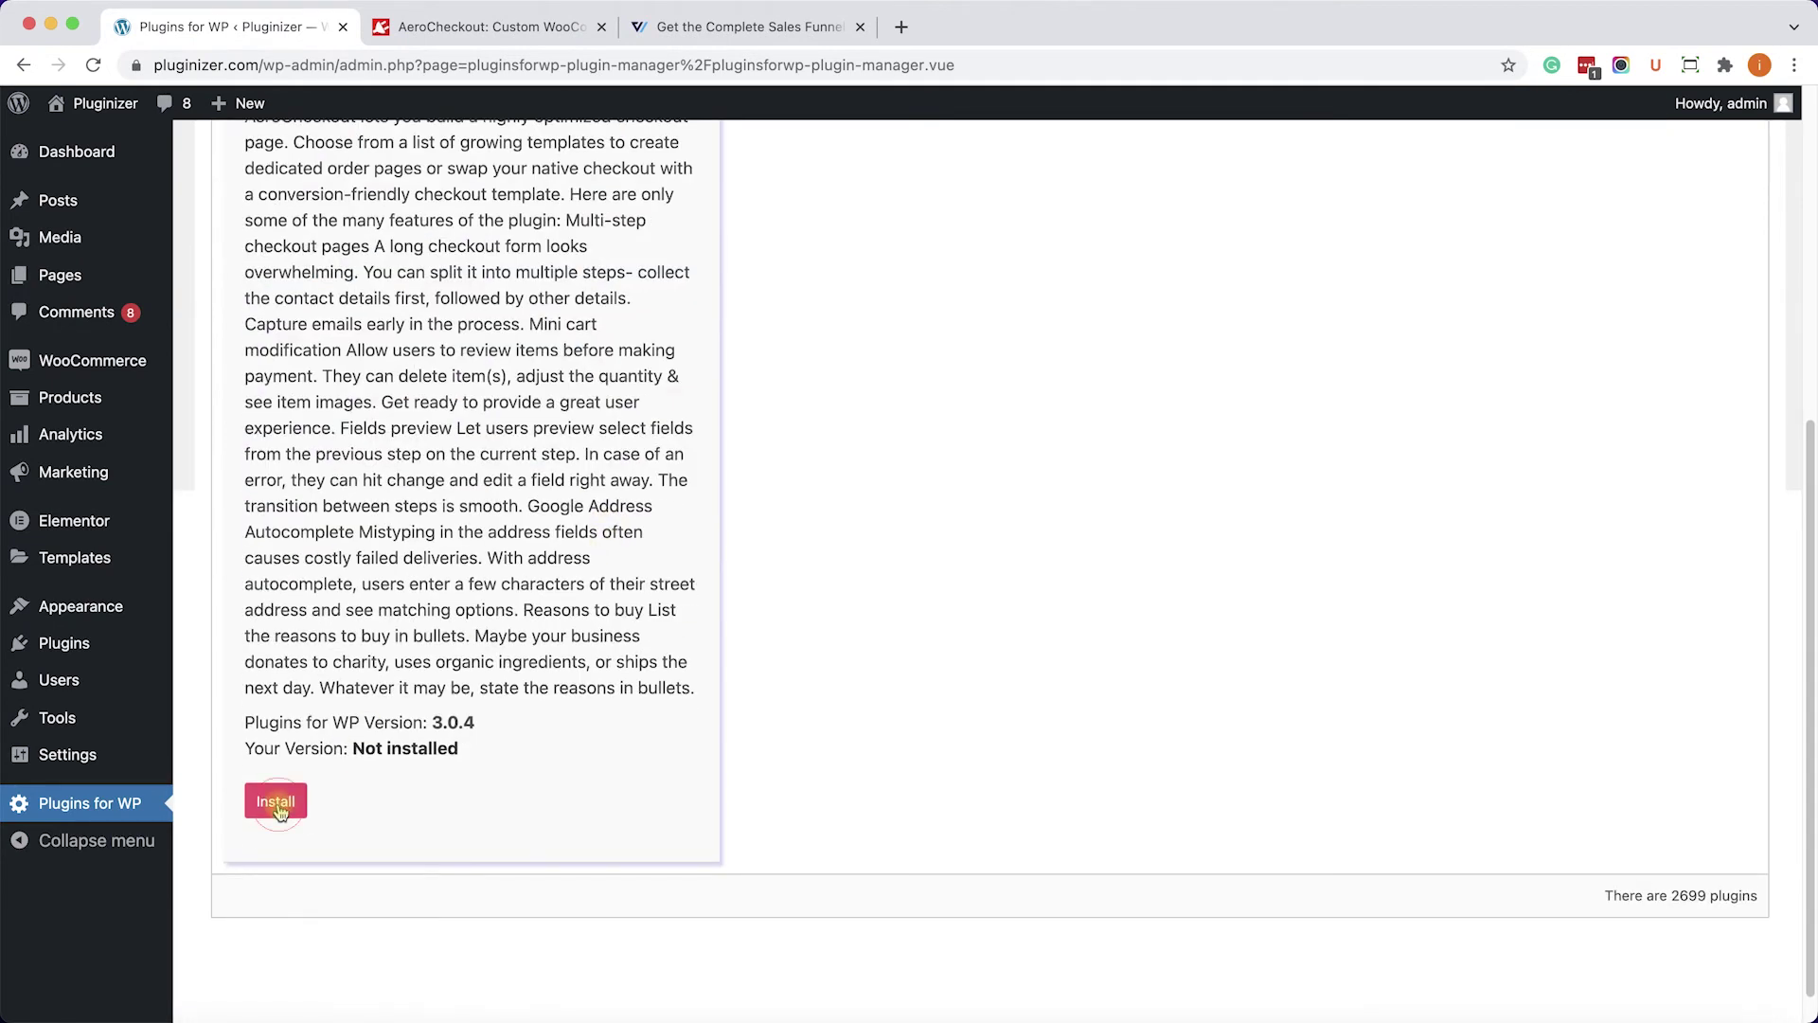
{"action": "left_click", "coordinate": [277, 803]}
{"action": "left_click", "coordinate": [598, 627]}
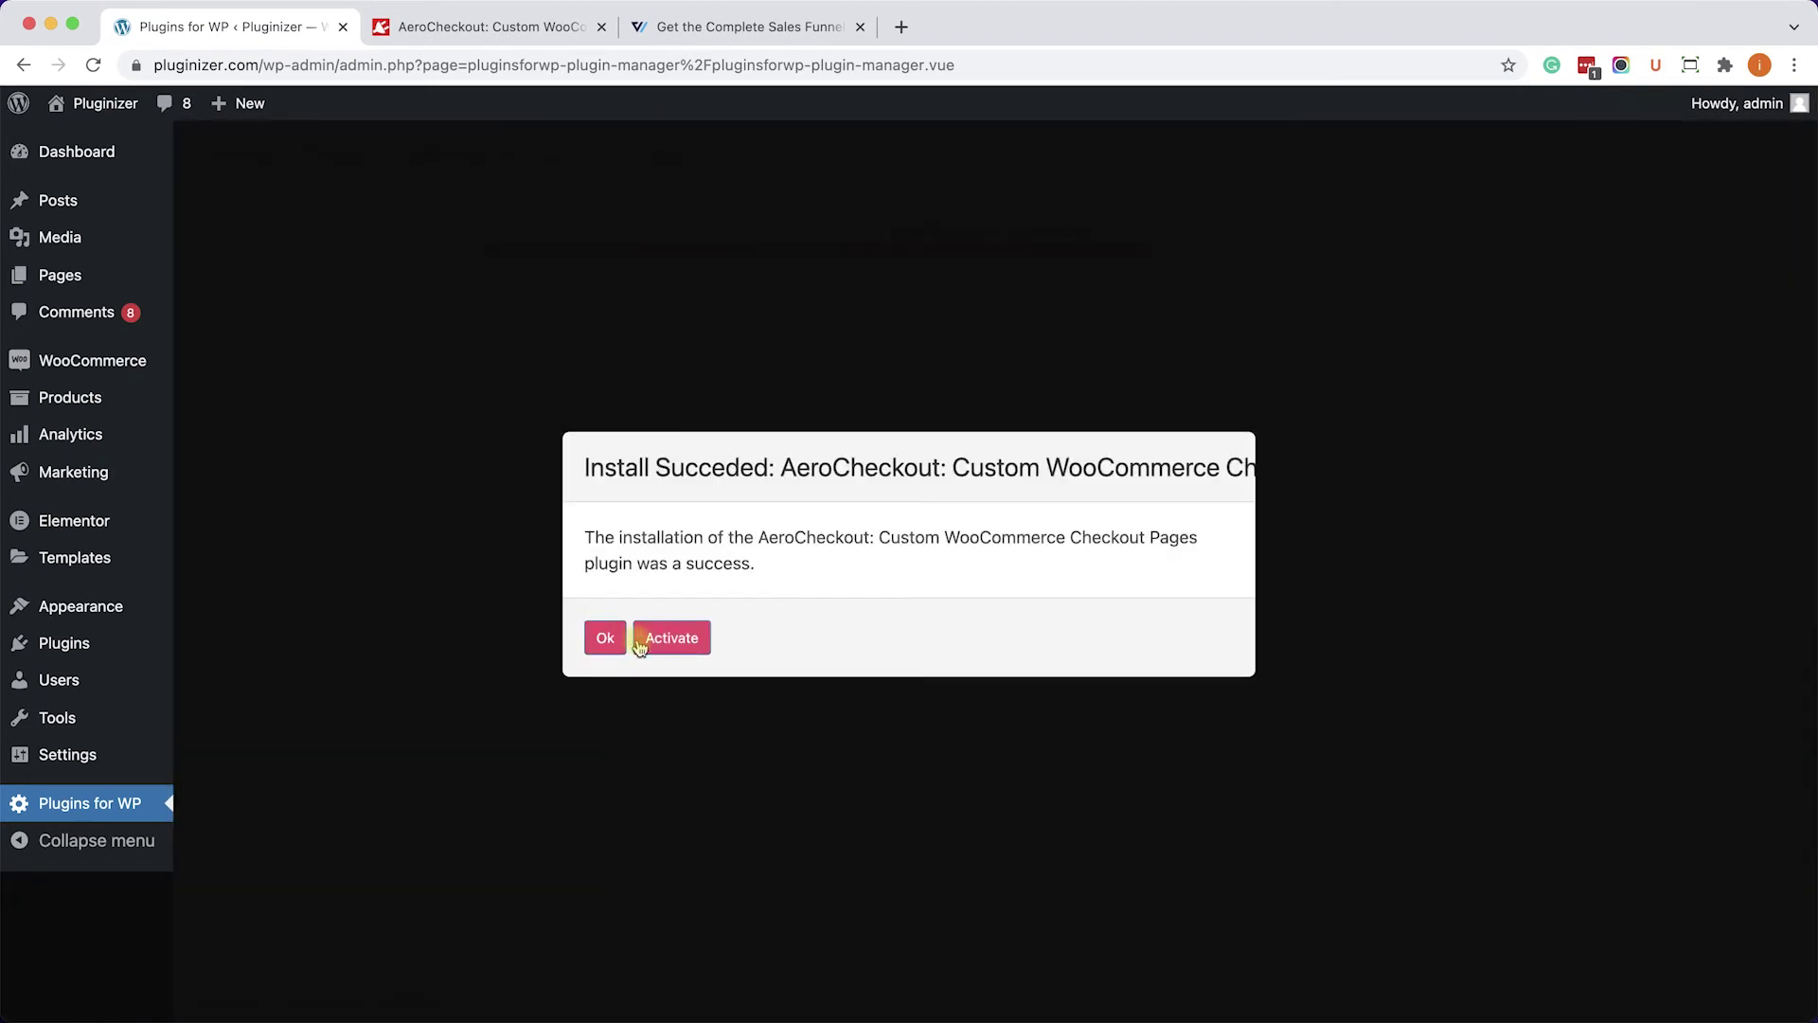
{"action": "left_click", "coordinate": [671, 640]}
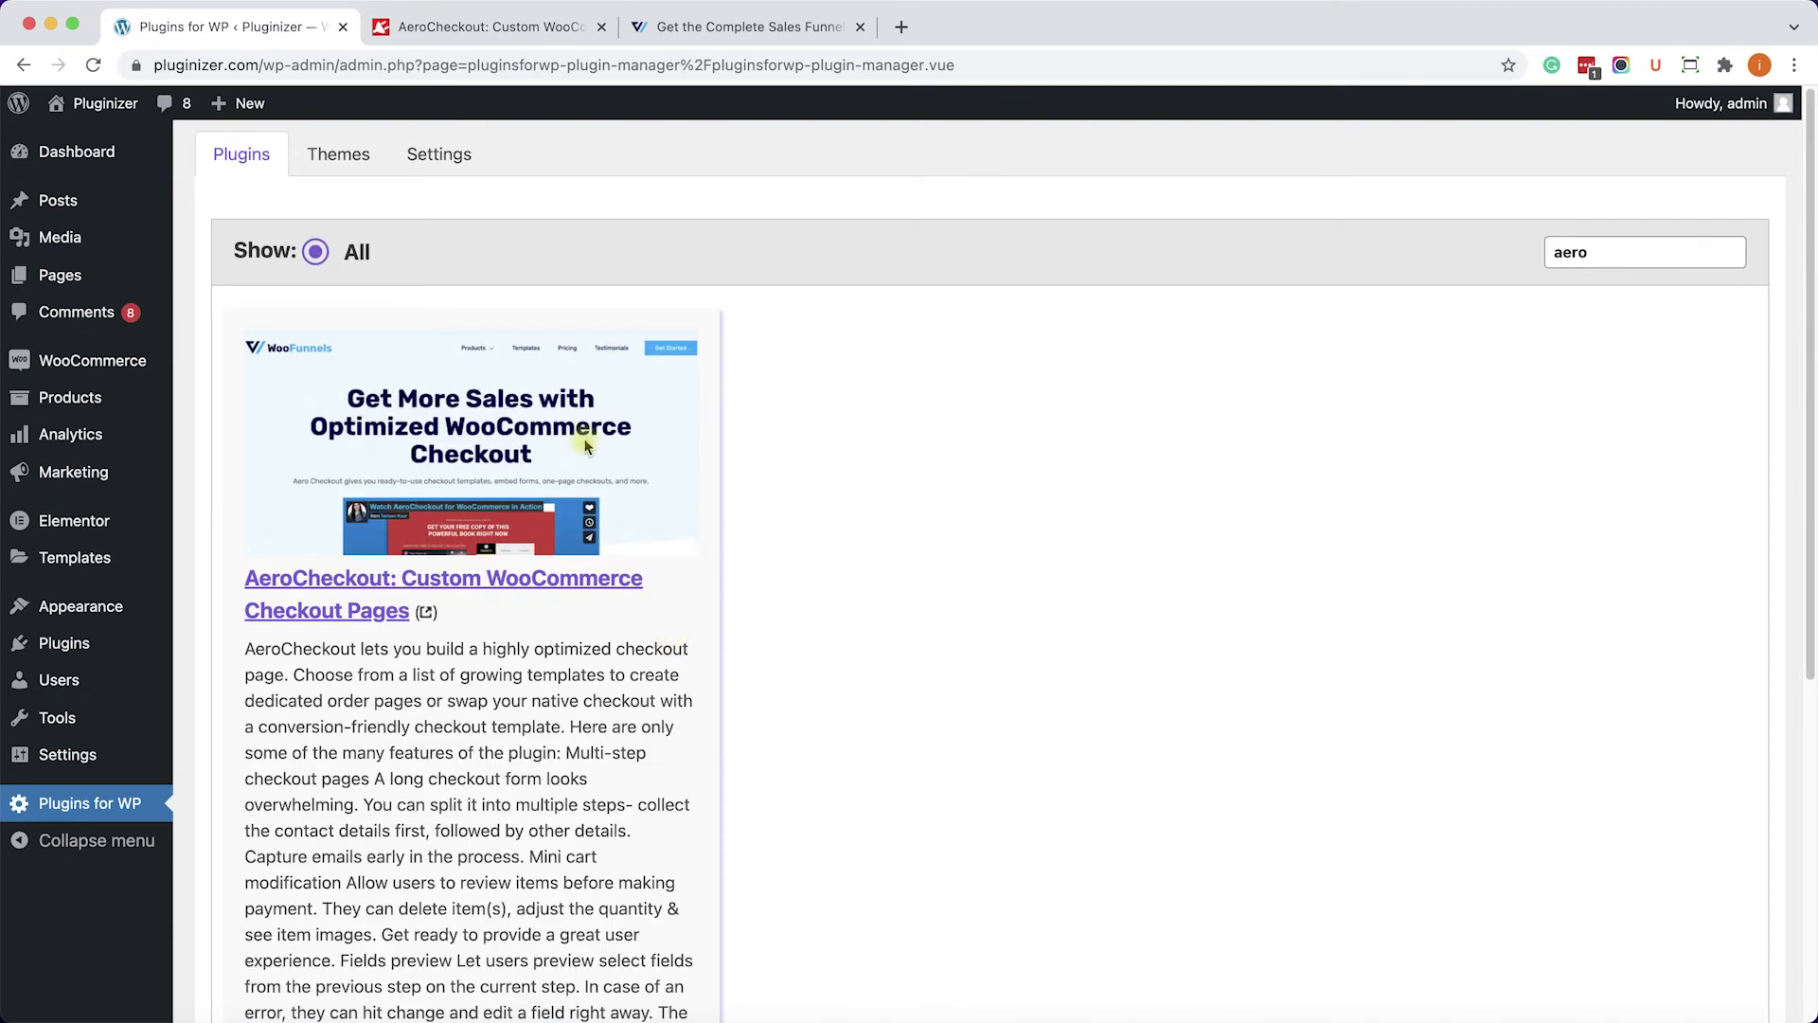
Go to WooFunnels > Checkouts in the admin sidebar to see the empty list.
{"action": "left_click", "coordinate": [95, 65]}
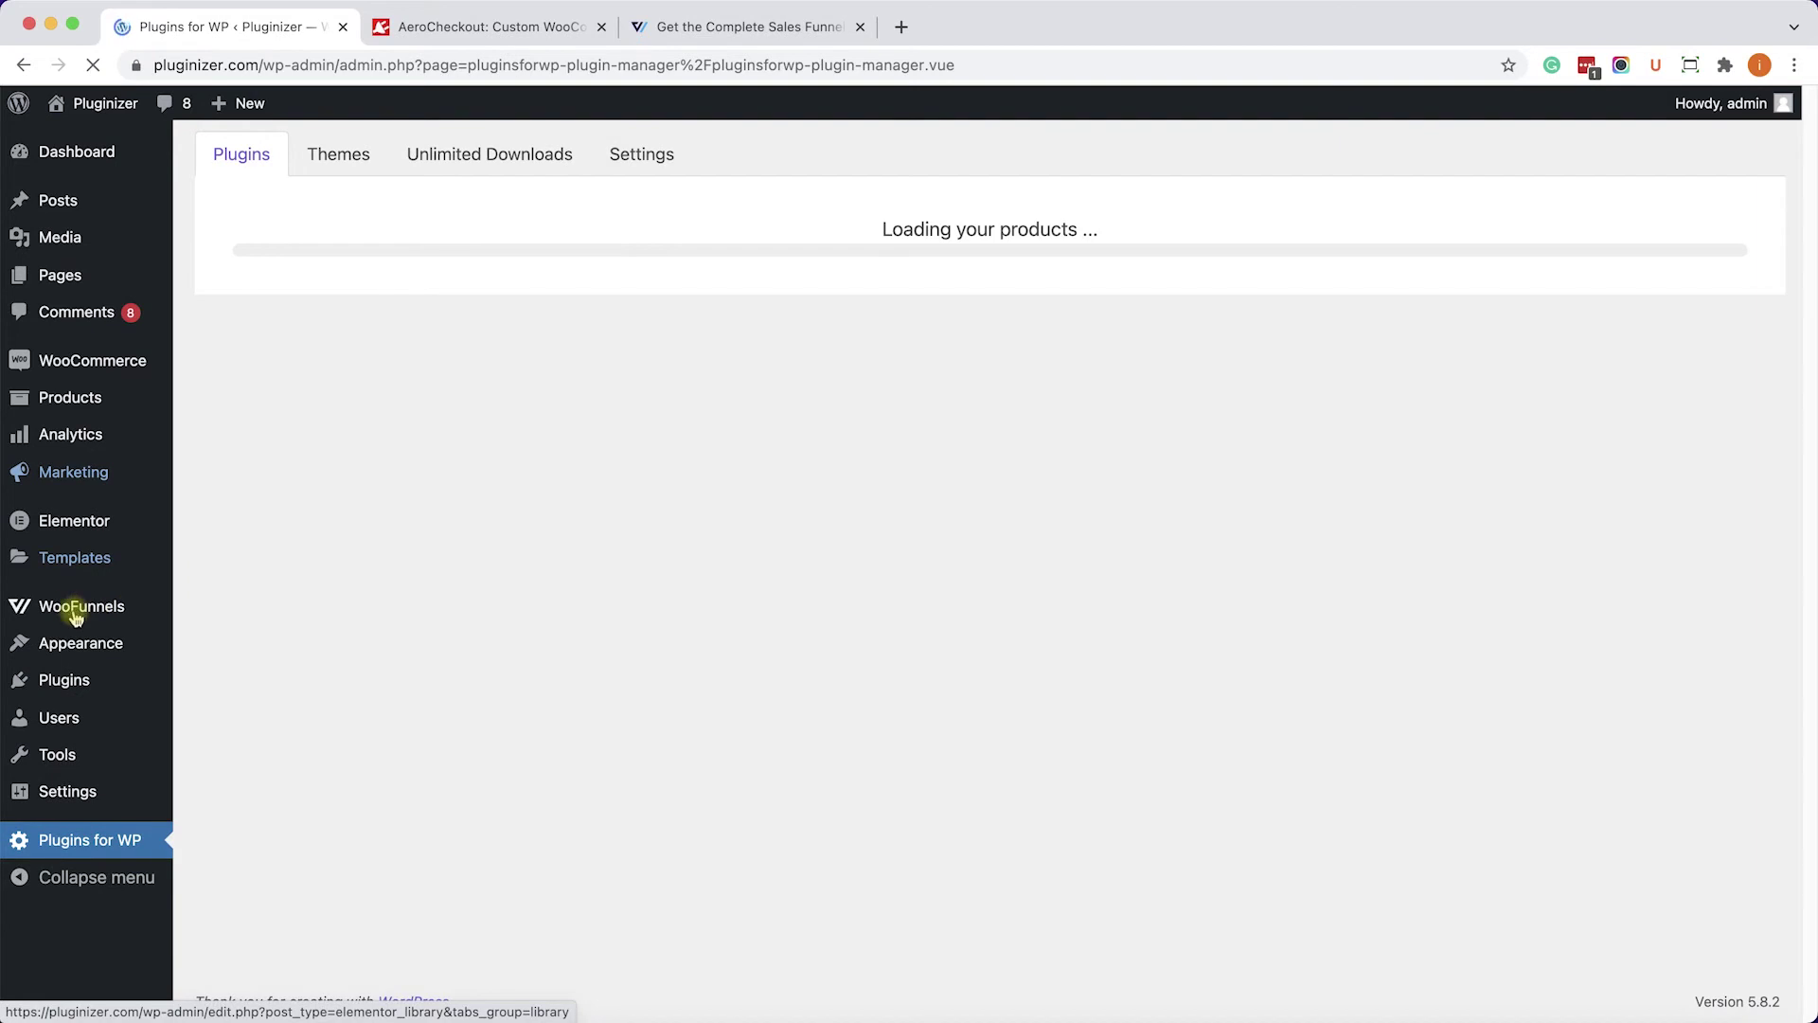
{"action": "mouse_move", "coordinate": [75, 614]}
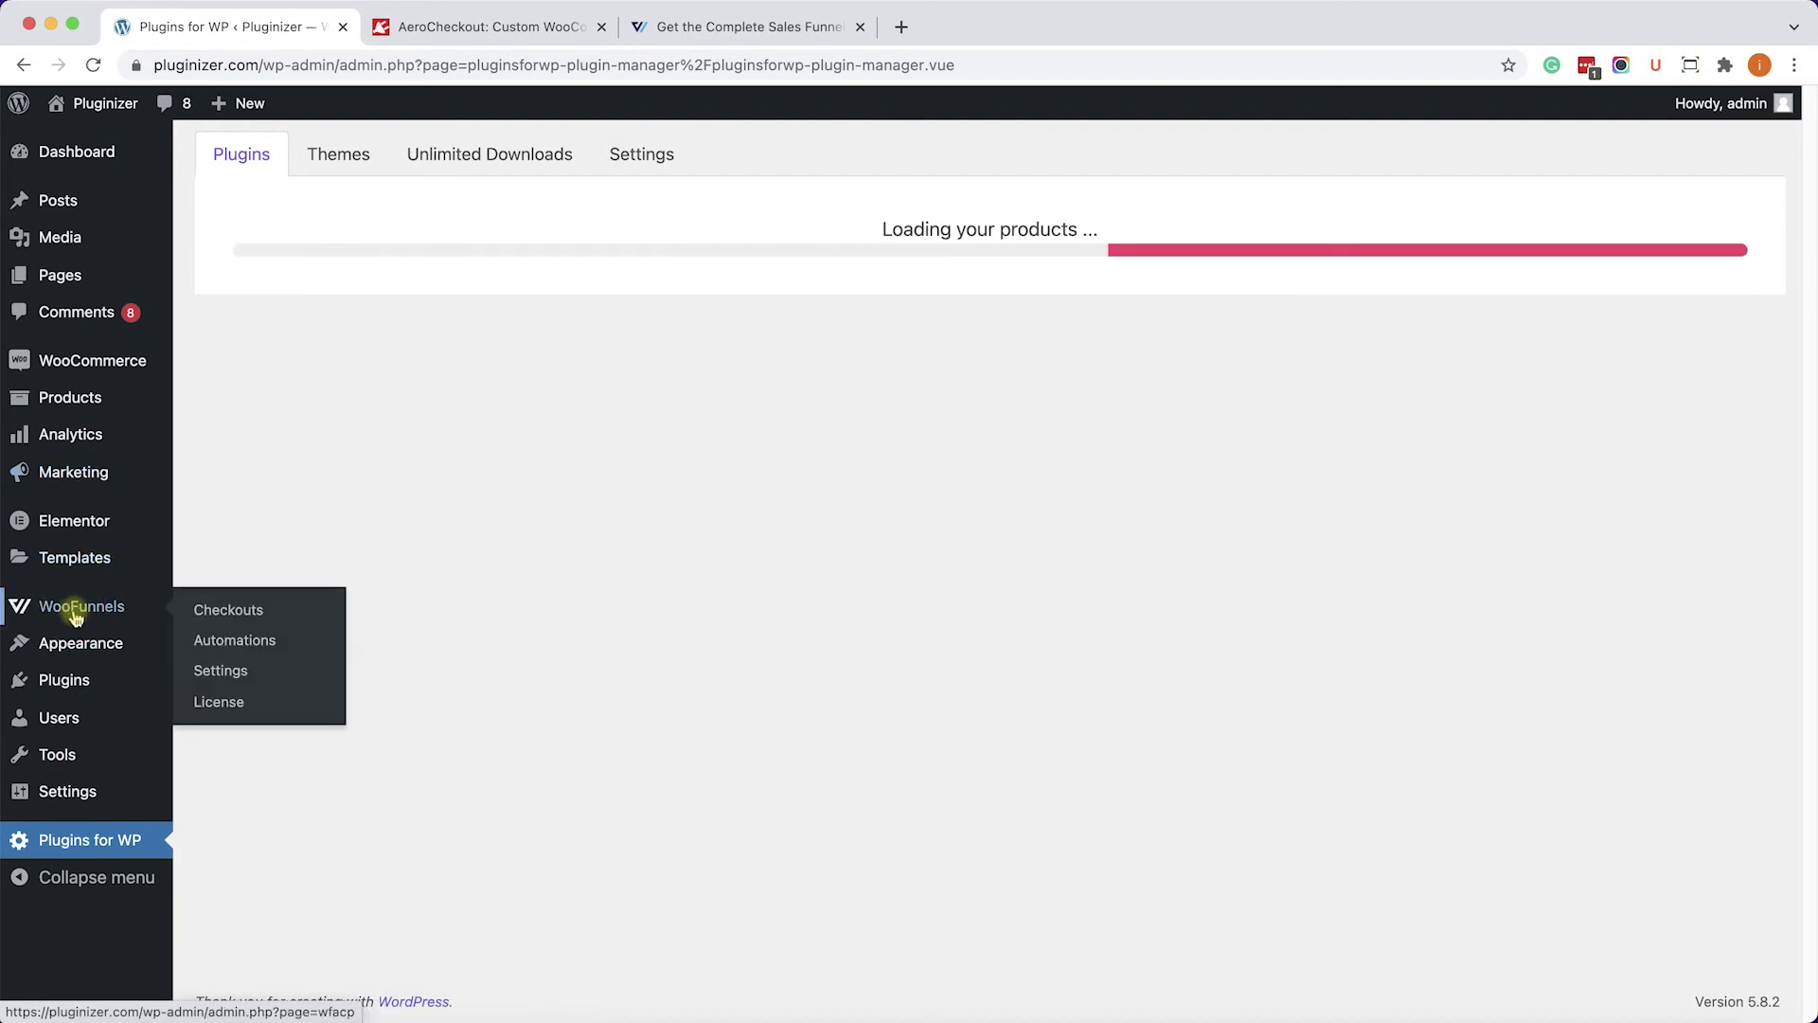
{"action": "left_click", "coordinate": [227, 612]}
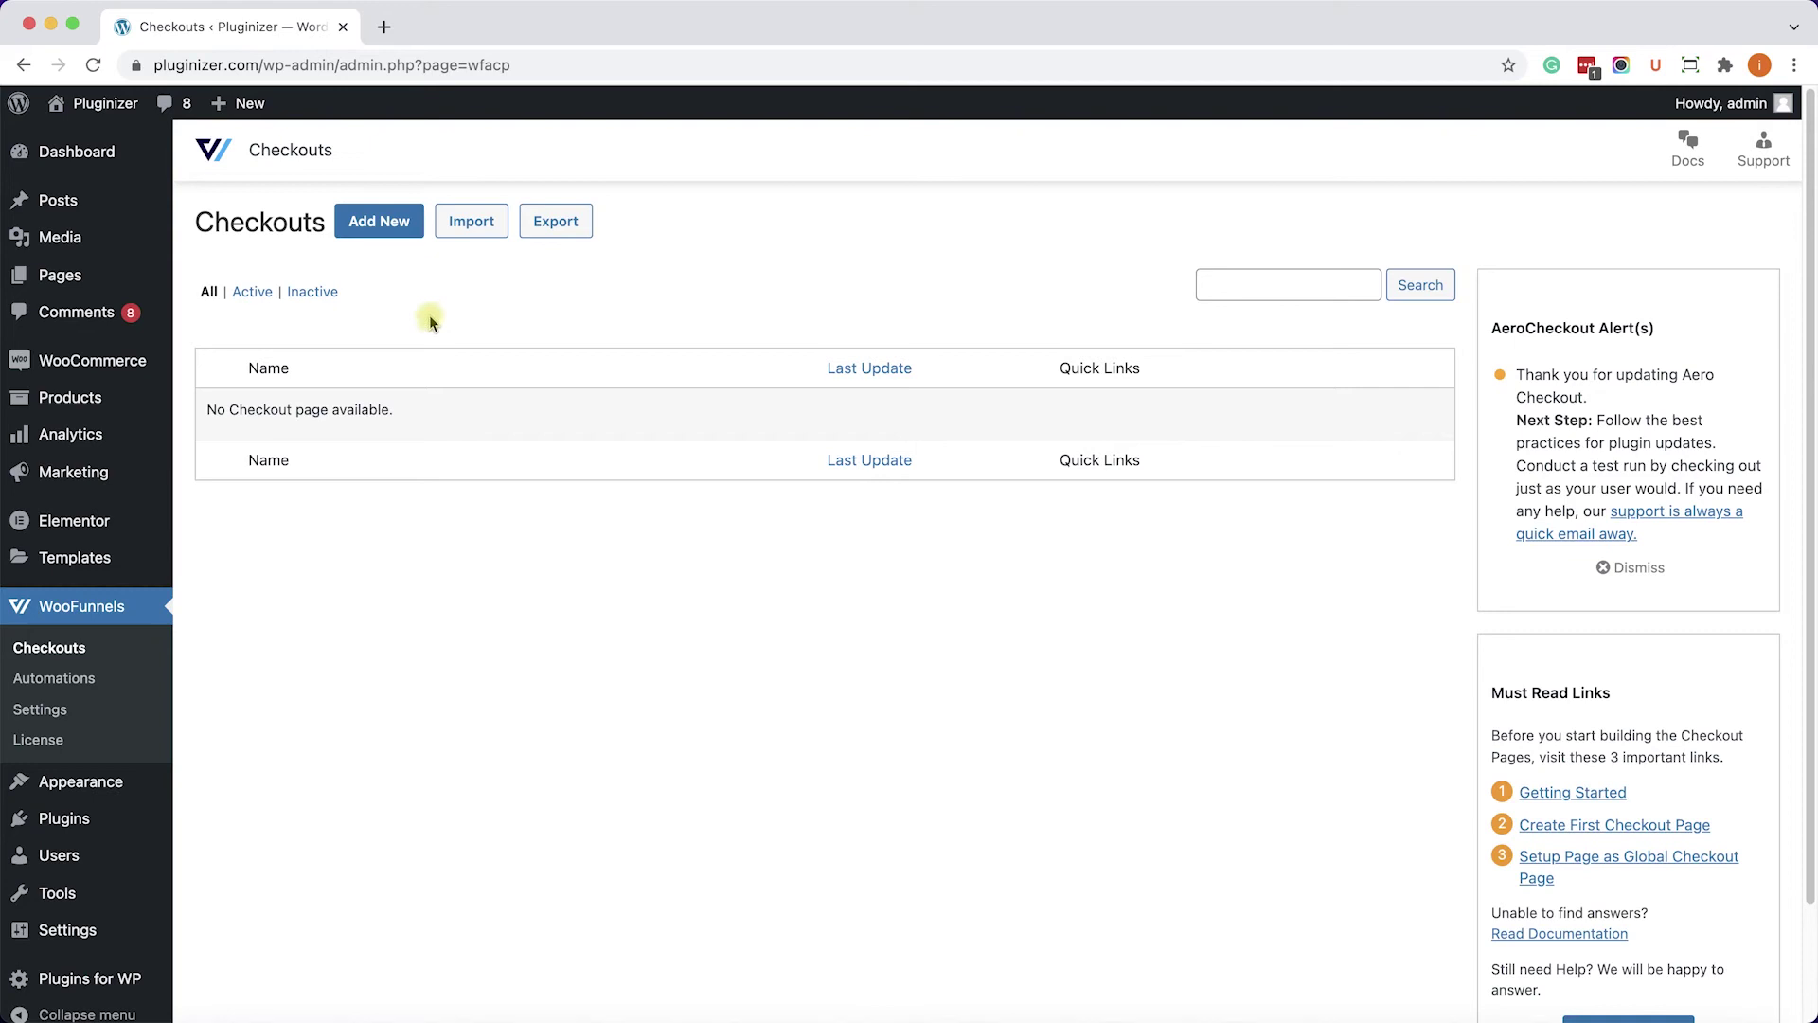
Add a new WooFunnels checkout titled 'New Checkout Page'.
{"action": "left_click", "coordinate": [384, 220]}
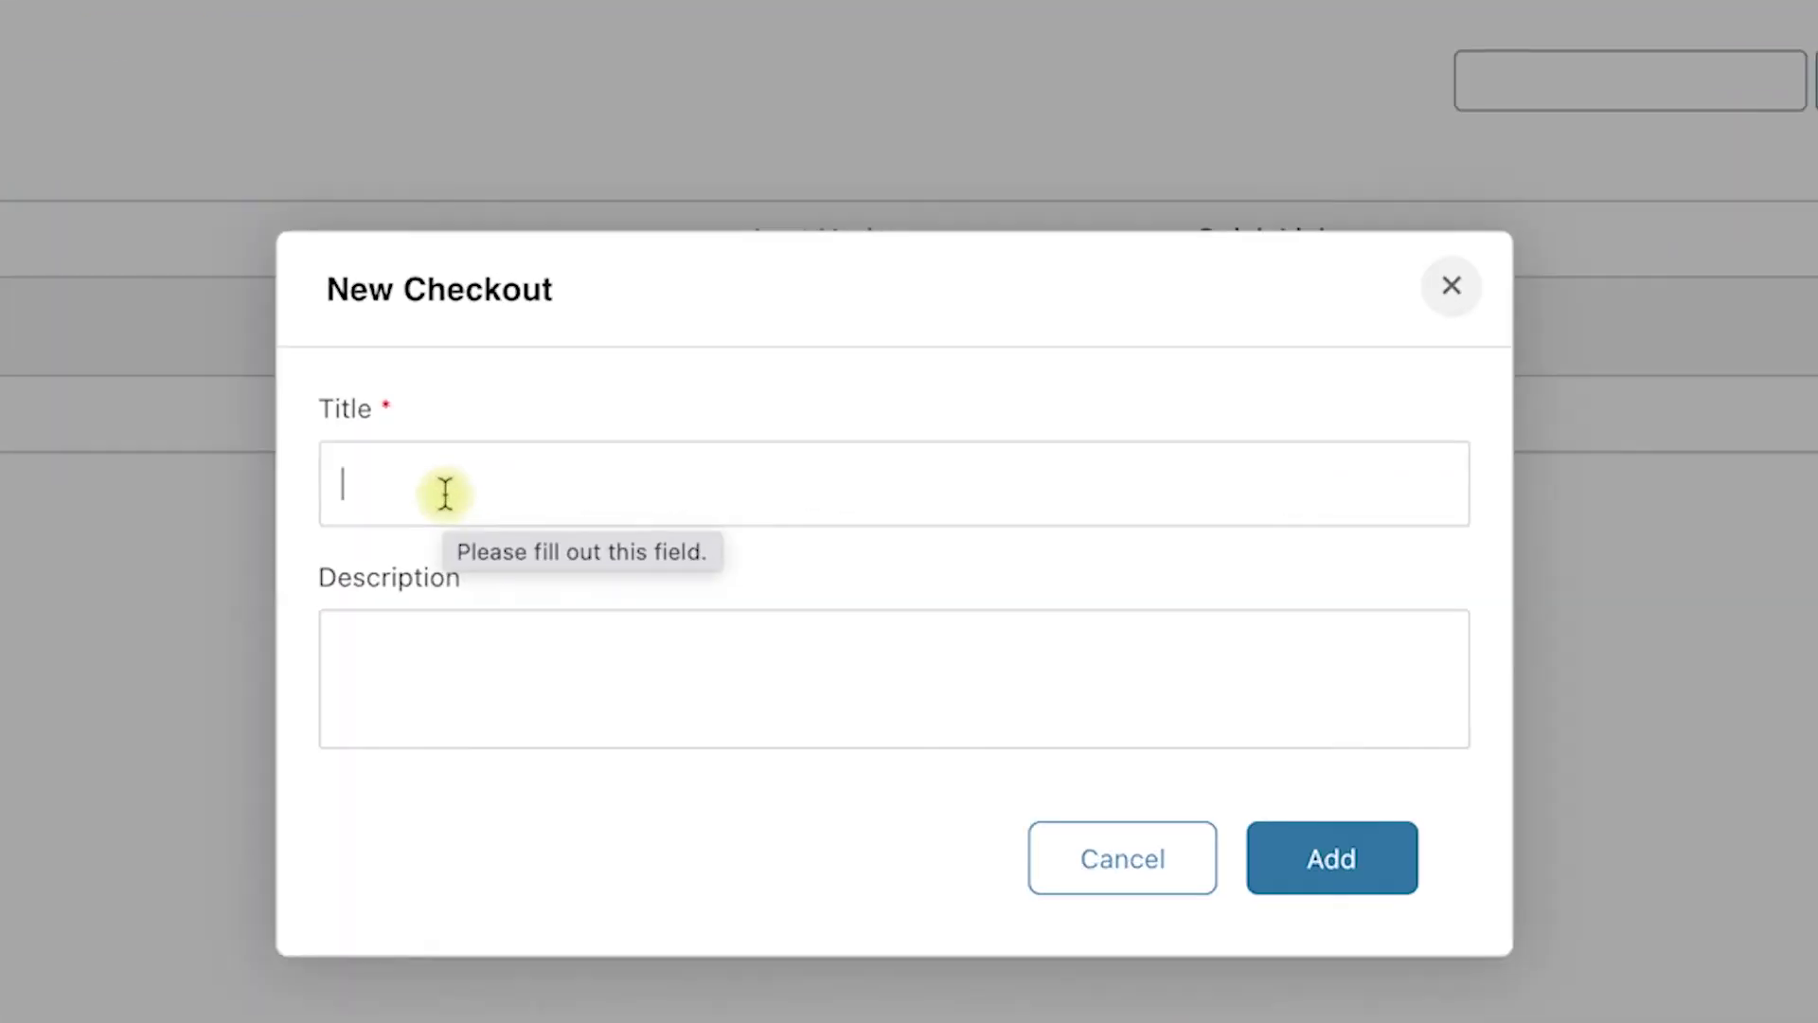
{"action": "type", "text": "N"}
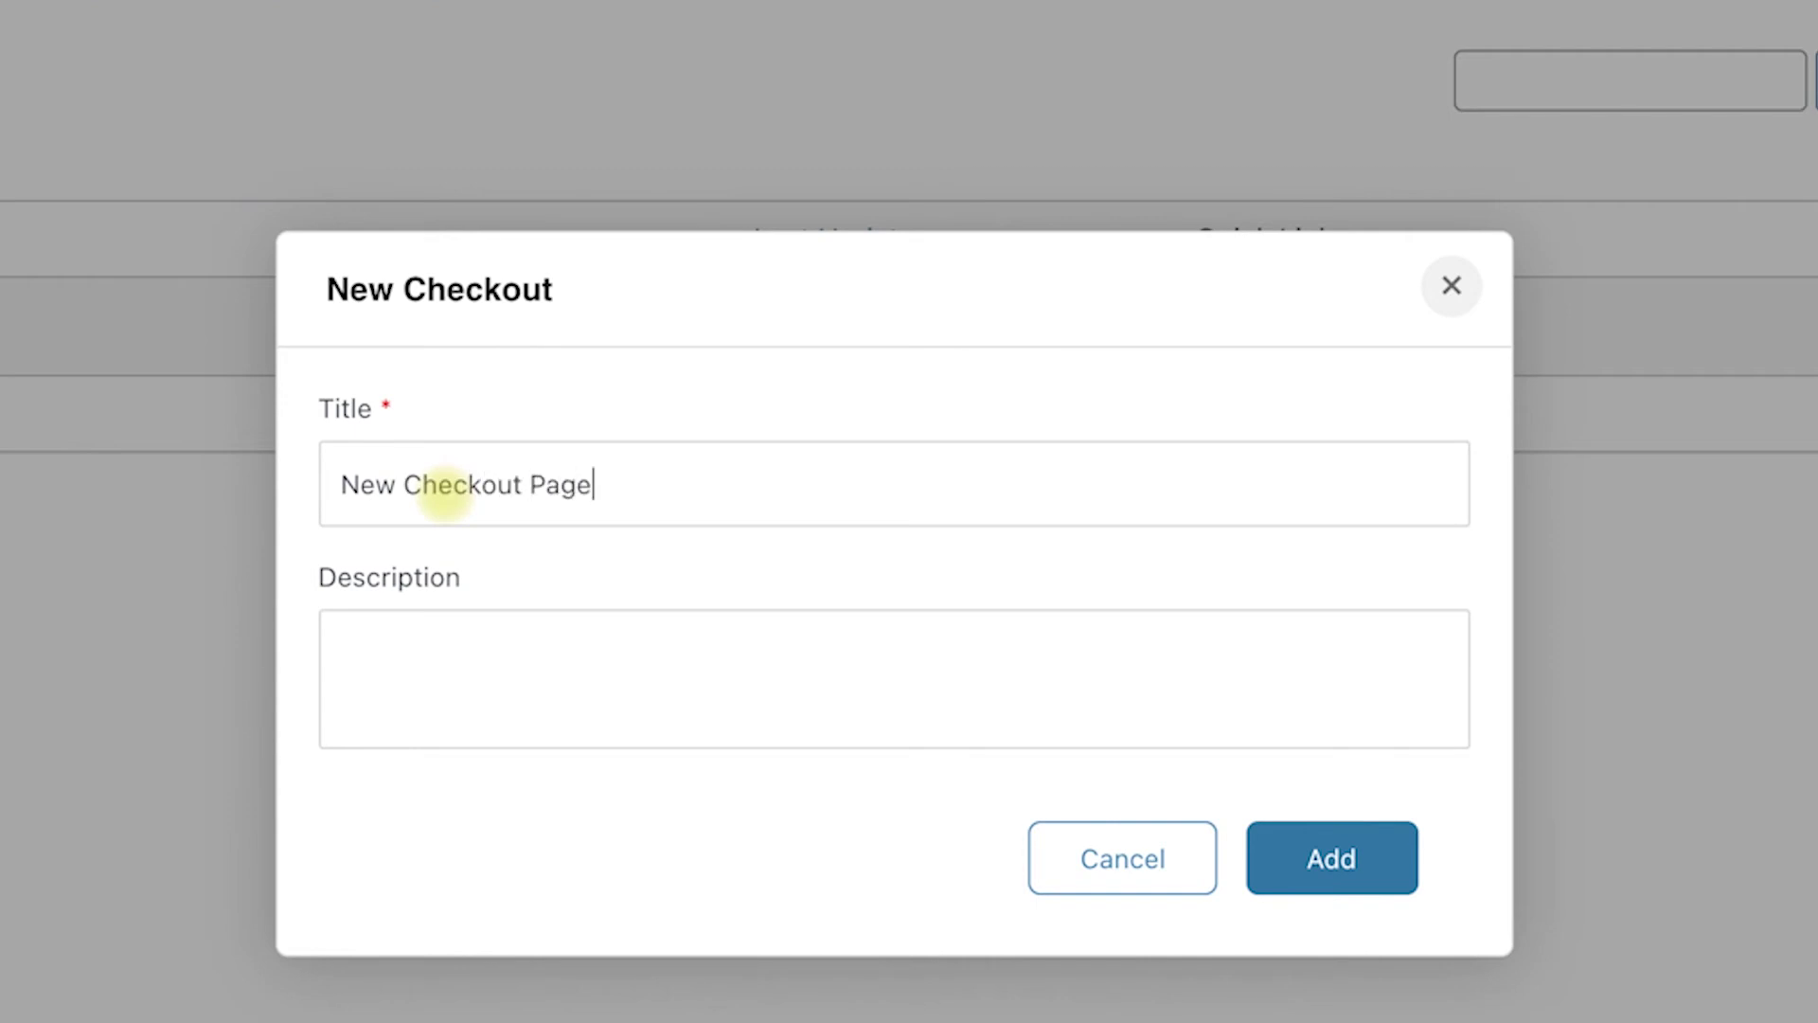
{"action": "type", "text": "ew Checkout Page"}
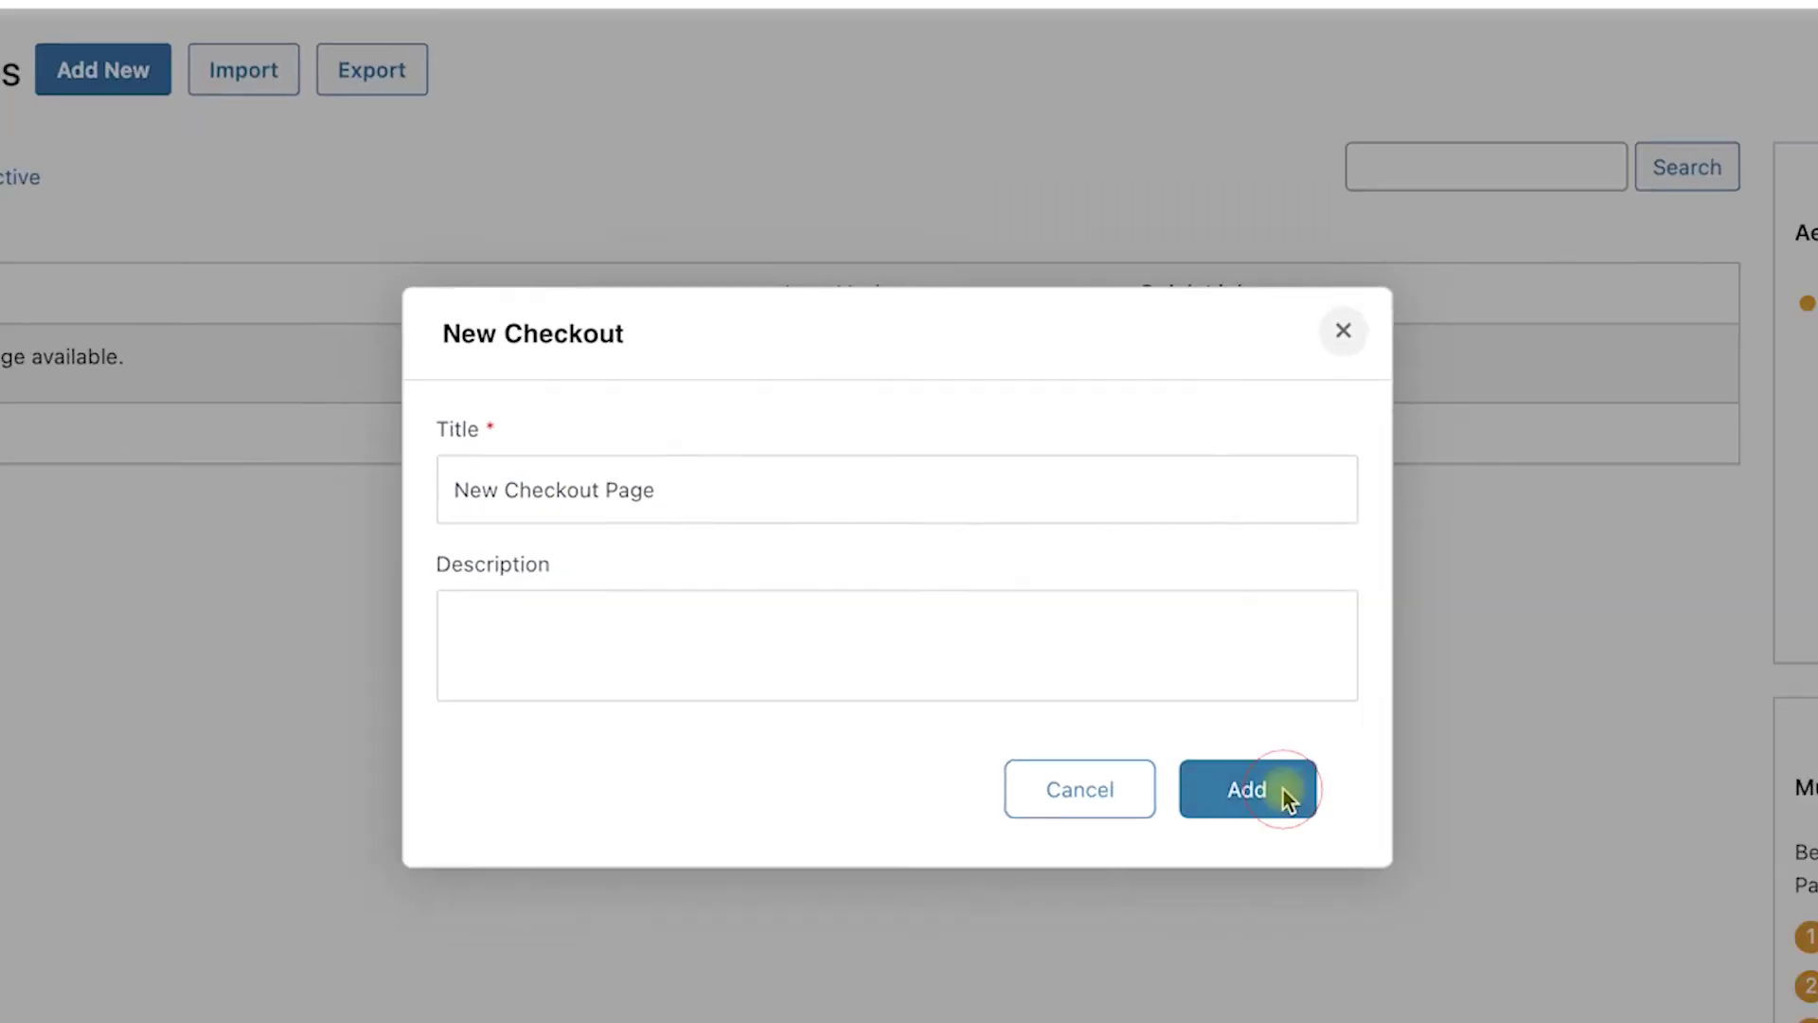
{"action": "left_click", "coordinate": [1376, 858]}
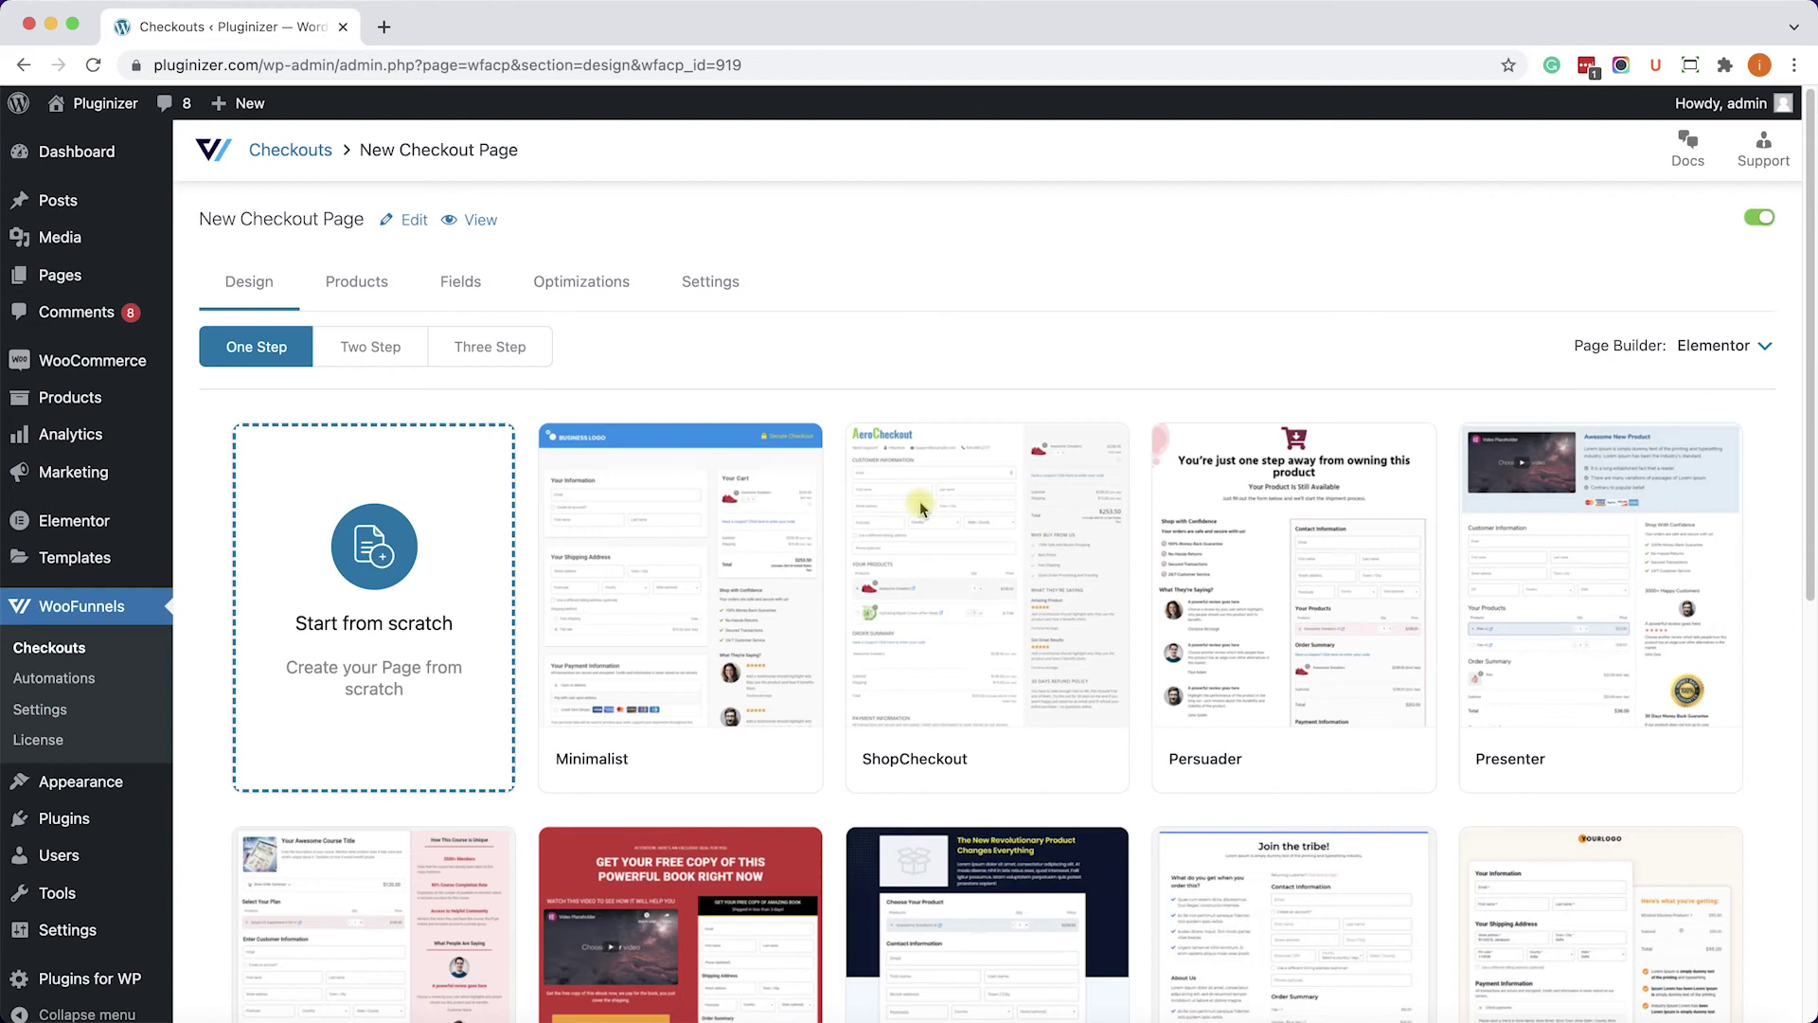
Keep Elementor as page builder and browse One Step templates, stopping on ShopCheckout.
{"action": "mouse_move", "coordinate": [946, 611]}
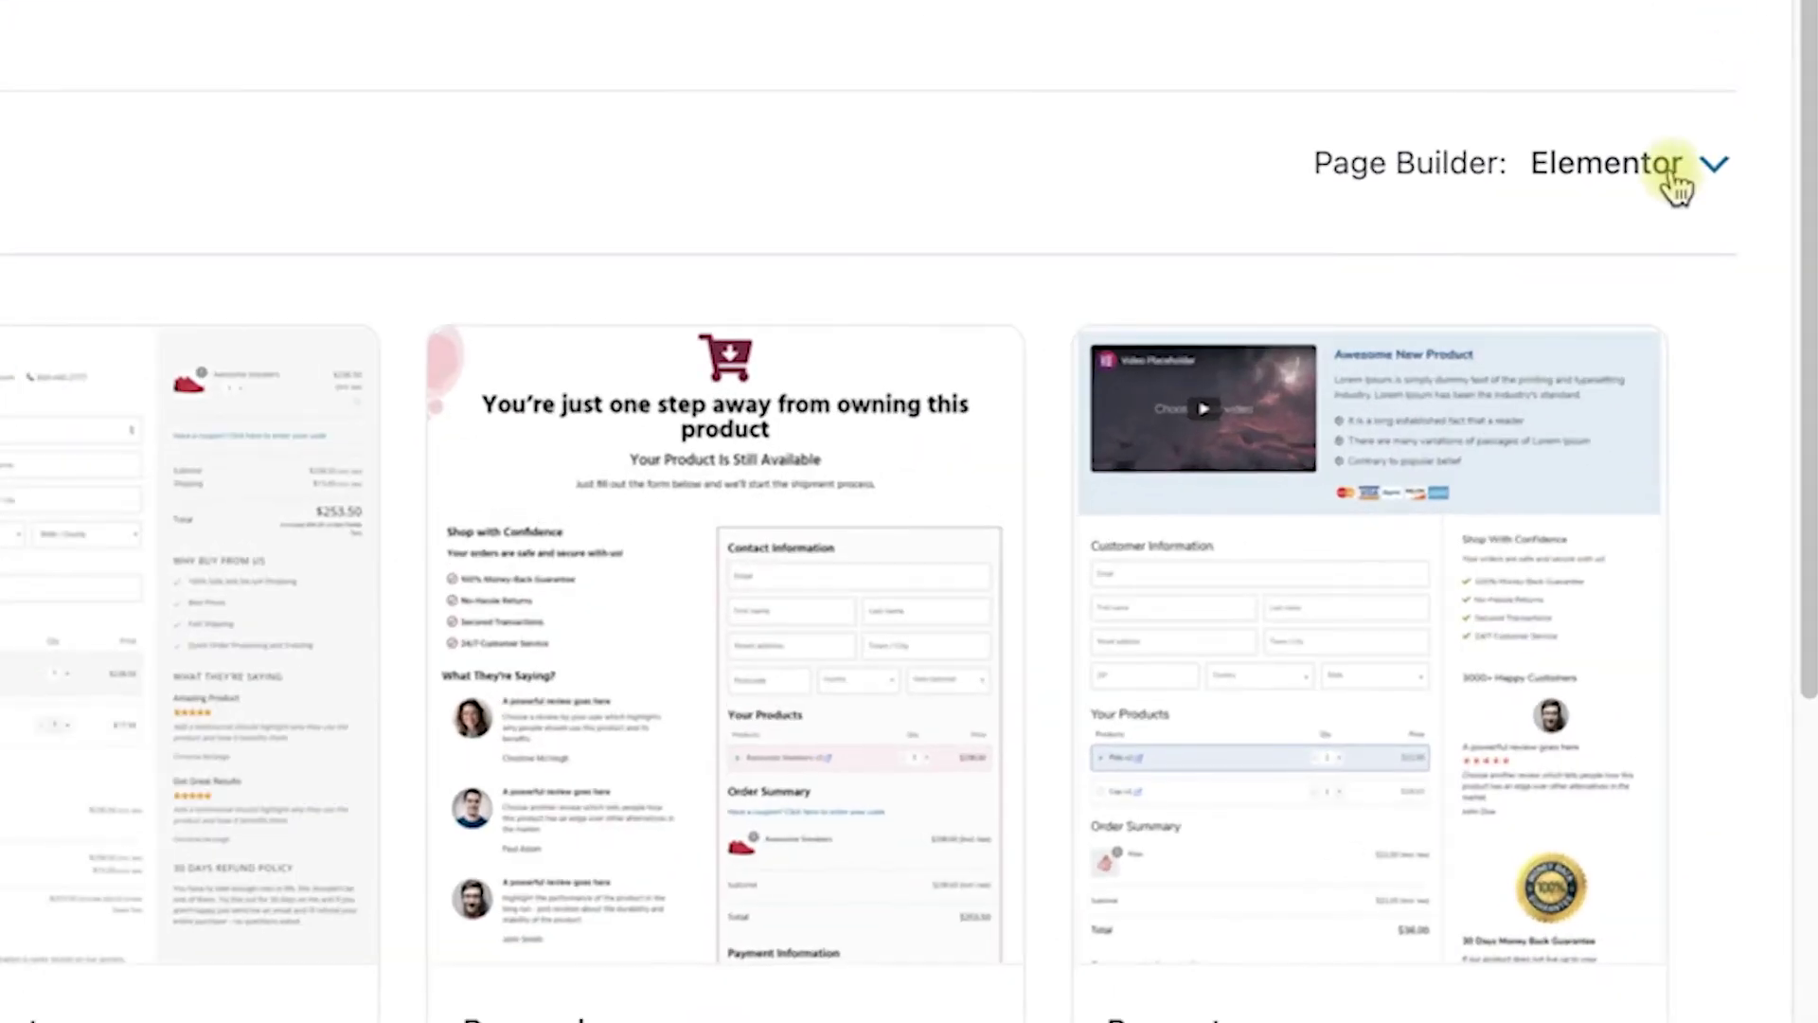
{"action": "left_click", "coordinate": [1676, 175]}
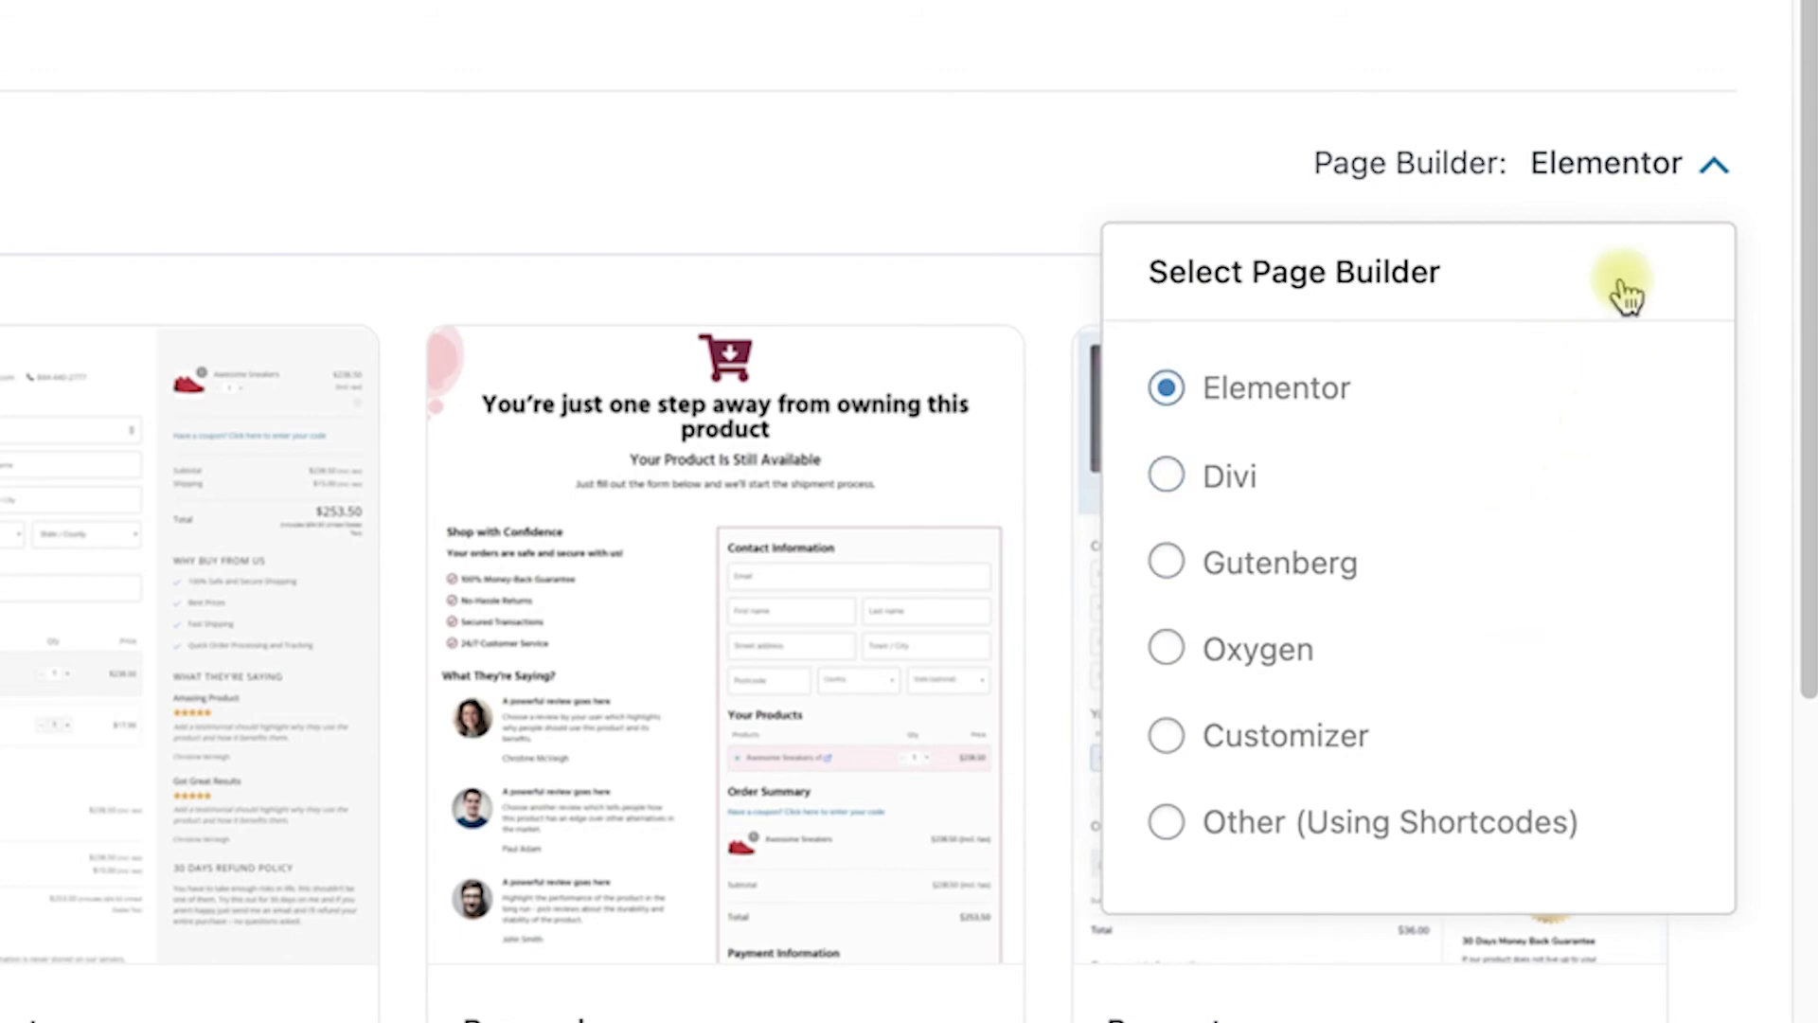
{"action": "left_click", "coordinate": [1648, 170]}
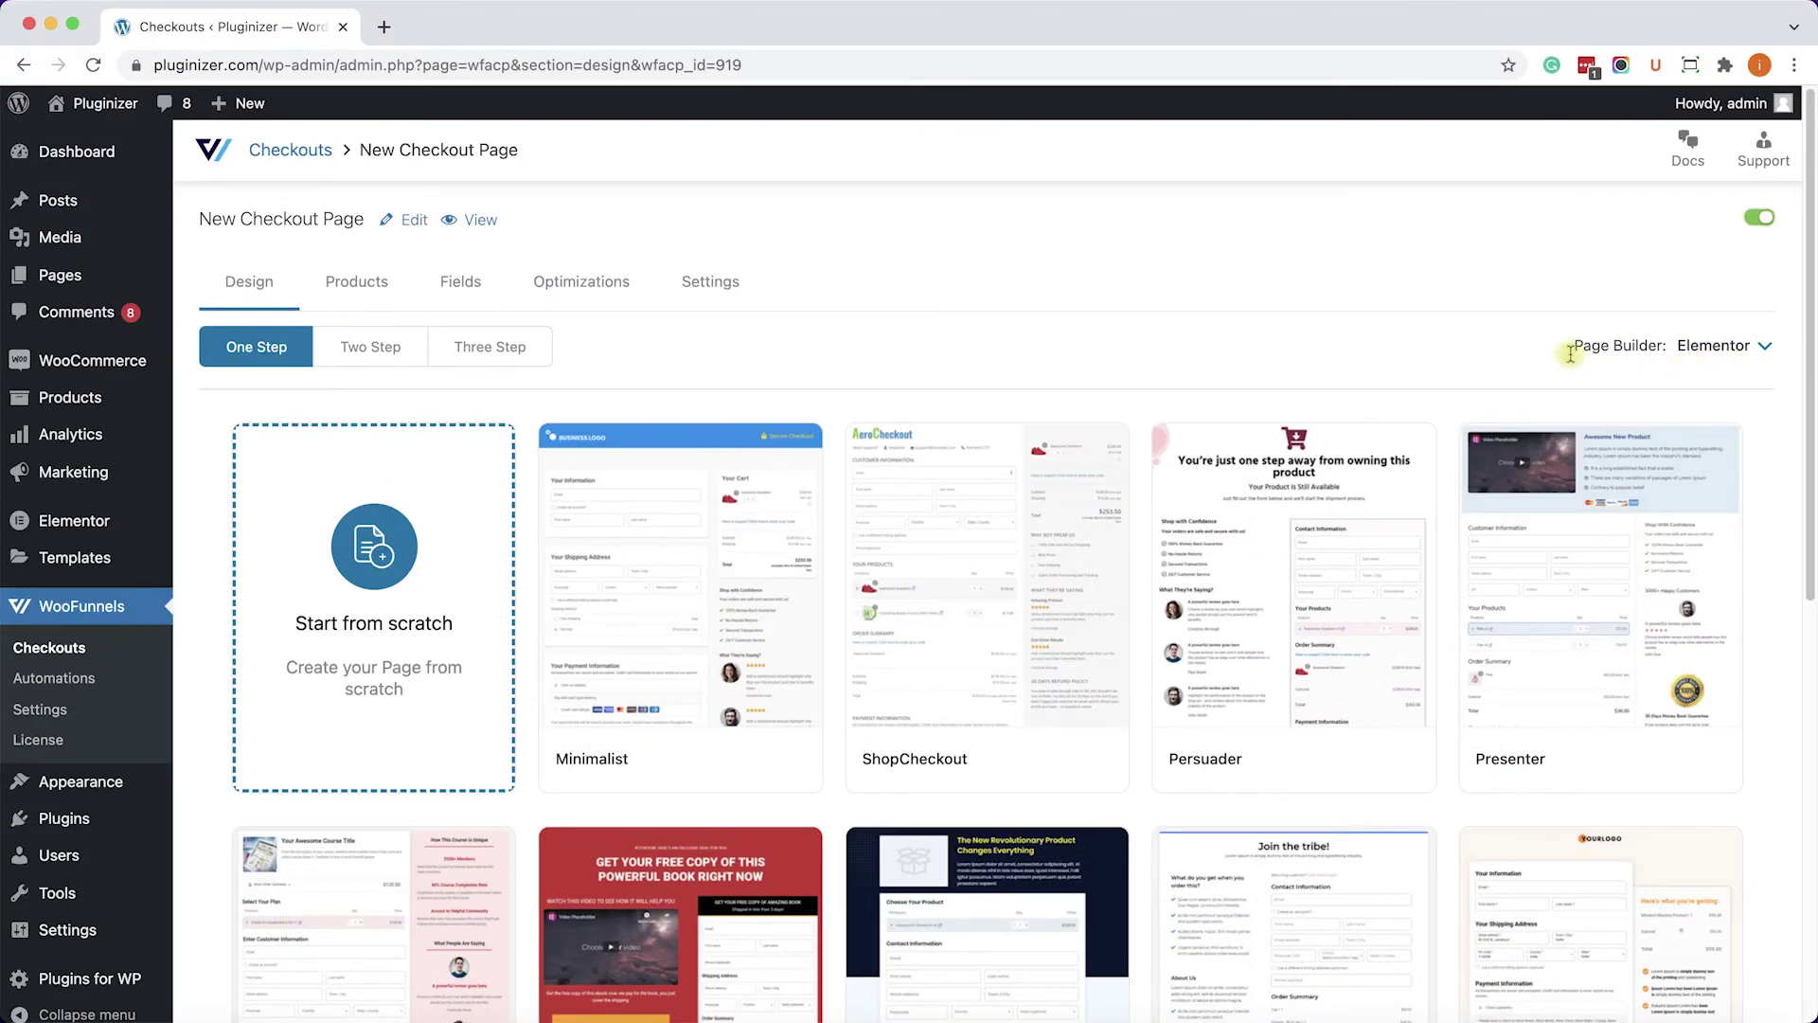
{"action": "mouse_move", "coordinate": [732, 535]}
{"action": "scroll", "coordinate": [732, 535], "scroll_direction": "down", "scroll_amount": 2}
{"action": "scroll", "coordinate": [732, 536], "scroll_direction": "down", "scroll_amount": 5}
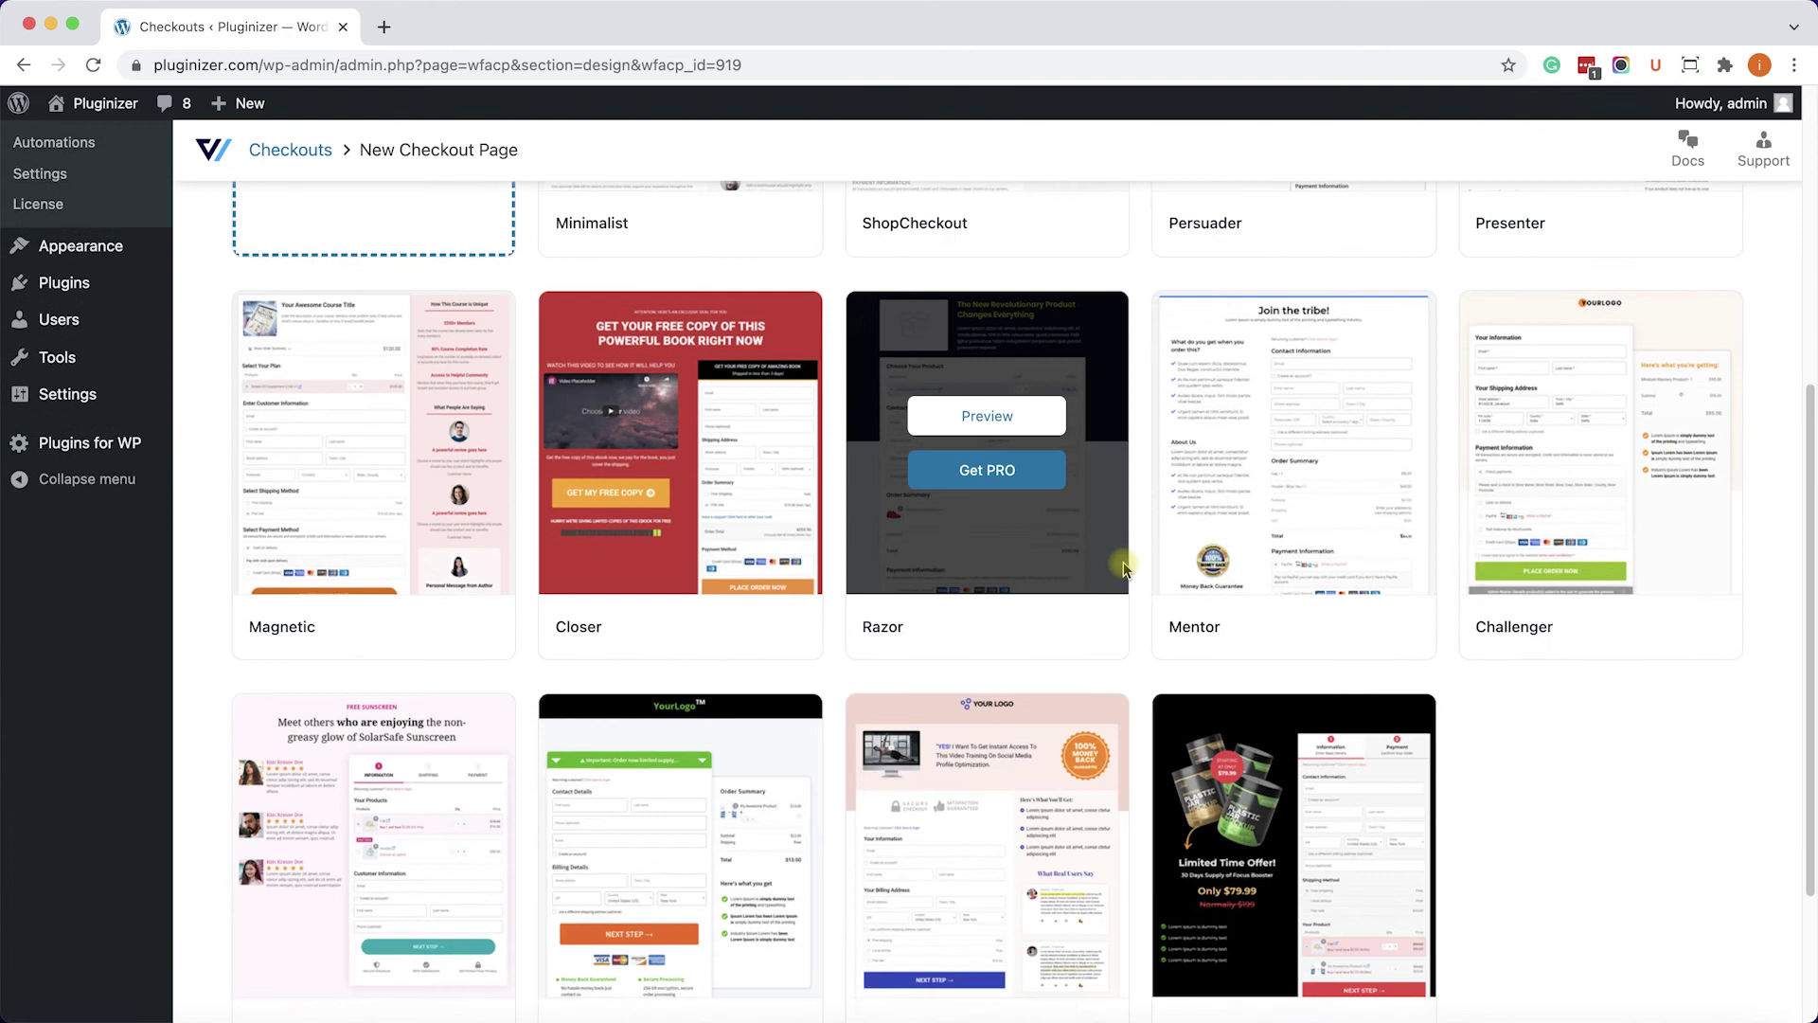
{"action": "scroll", "coordinate": [980, 478], "scroll_direction": "up", "scroll_amount": 5}
{"action": "mouse_move", "coordinate": [976, 484]}
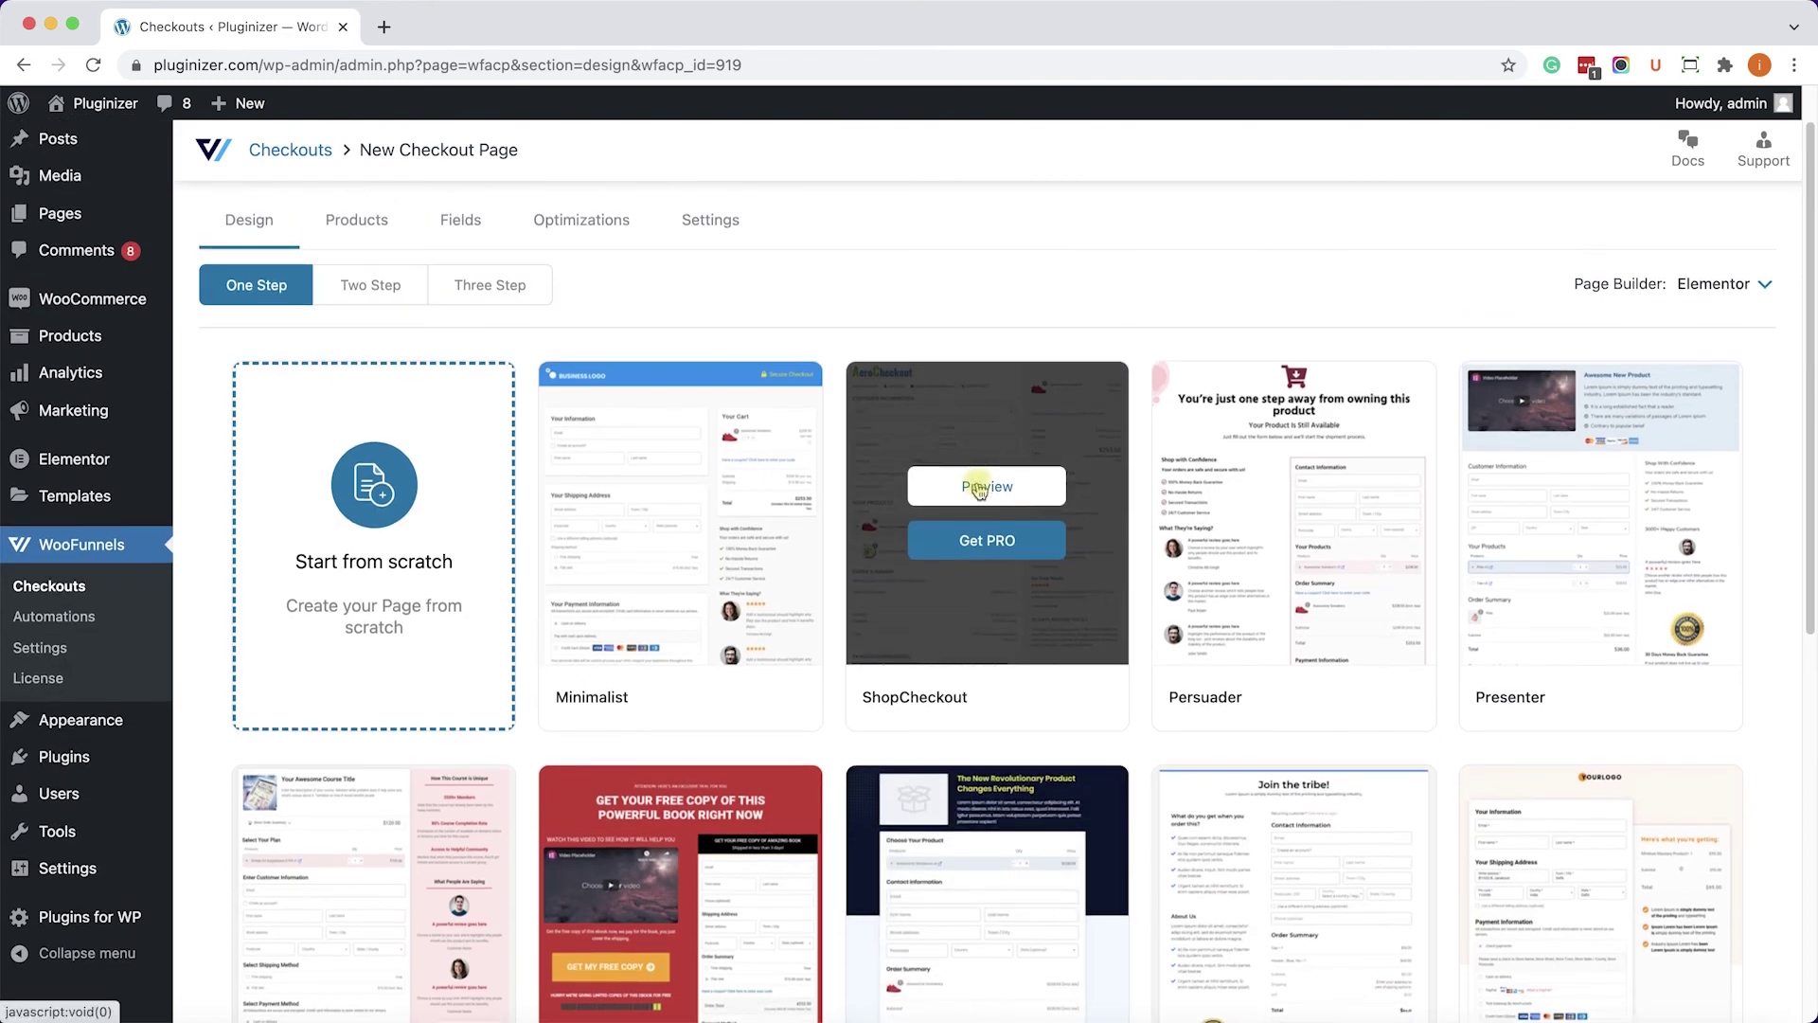
Preview the ShopCheckout template, then the Persuader and Presenter templates.
{"action": "left_click", "coordinate": [978, 487]}
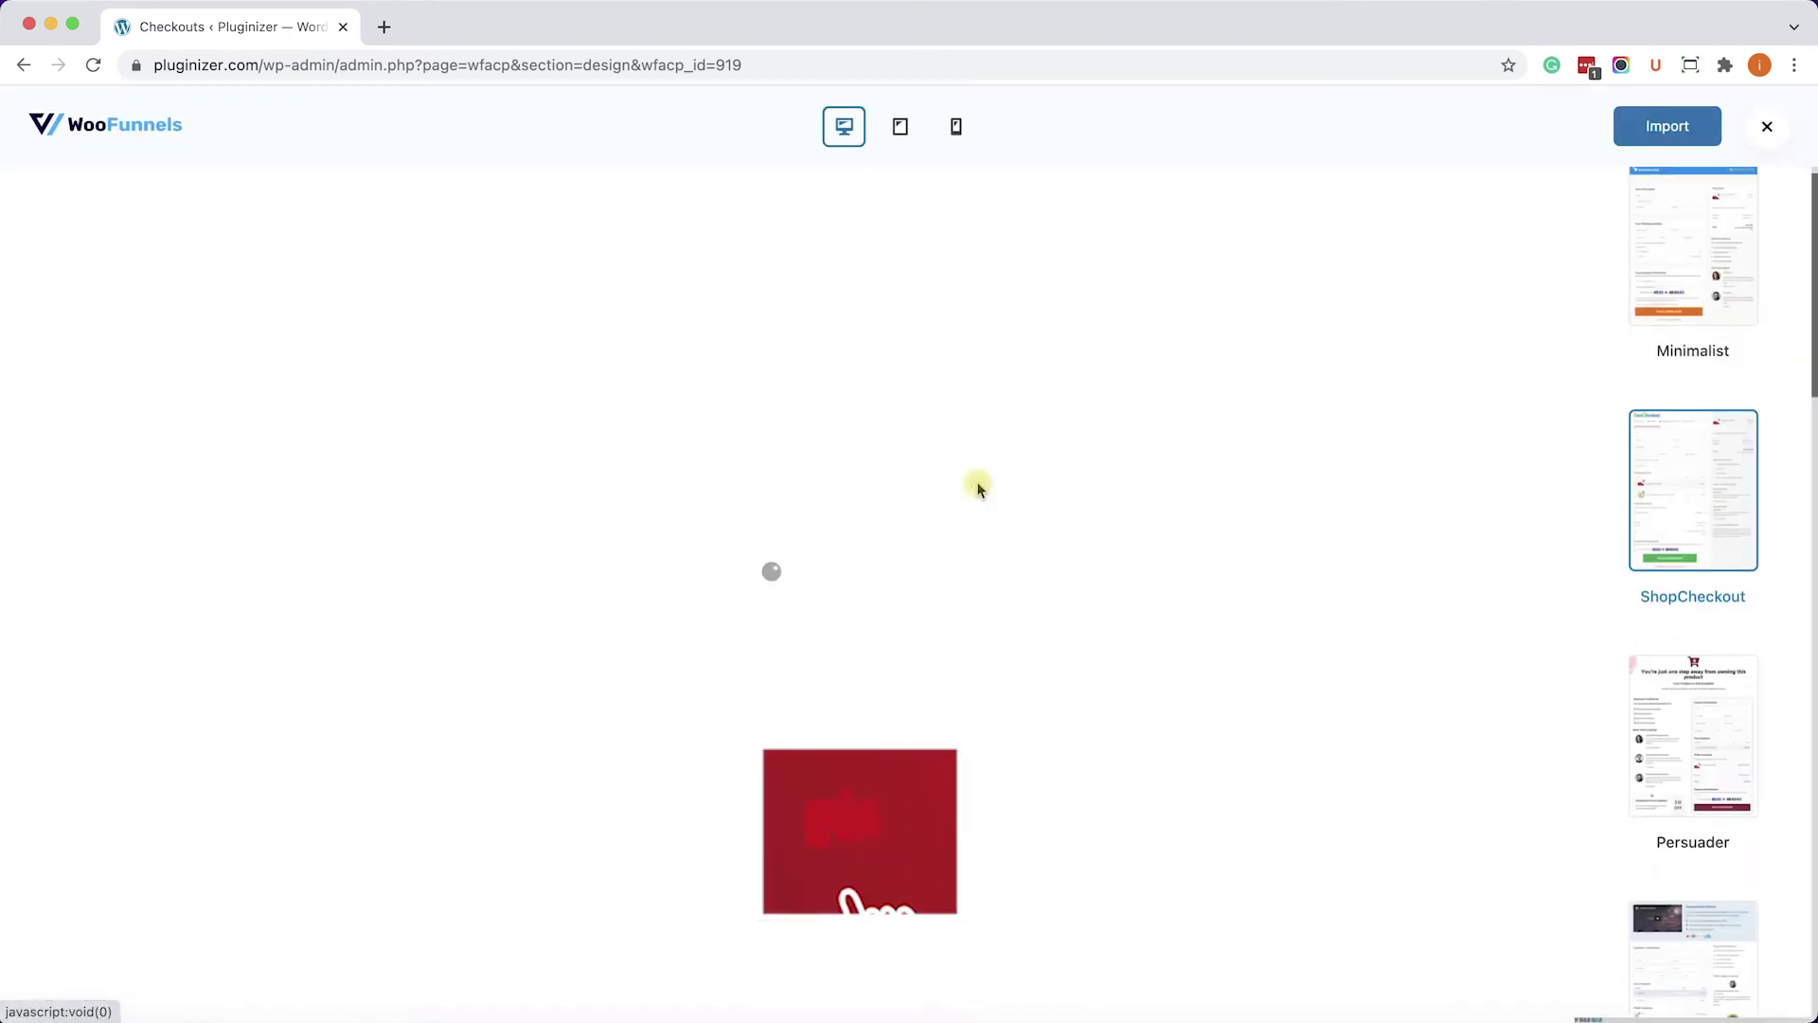
{"action": "scroll", "coordinate": [718, 503], "scroll_direction": "down", "scroll_amount": 2}
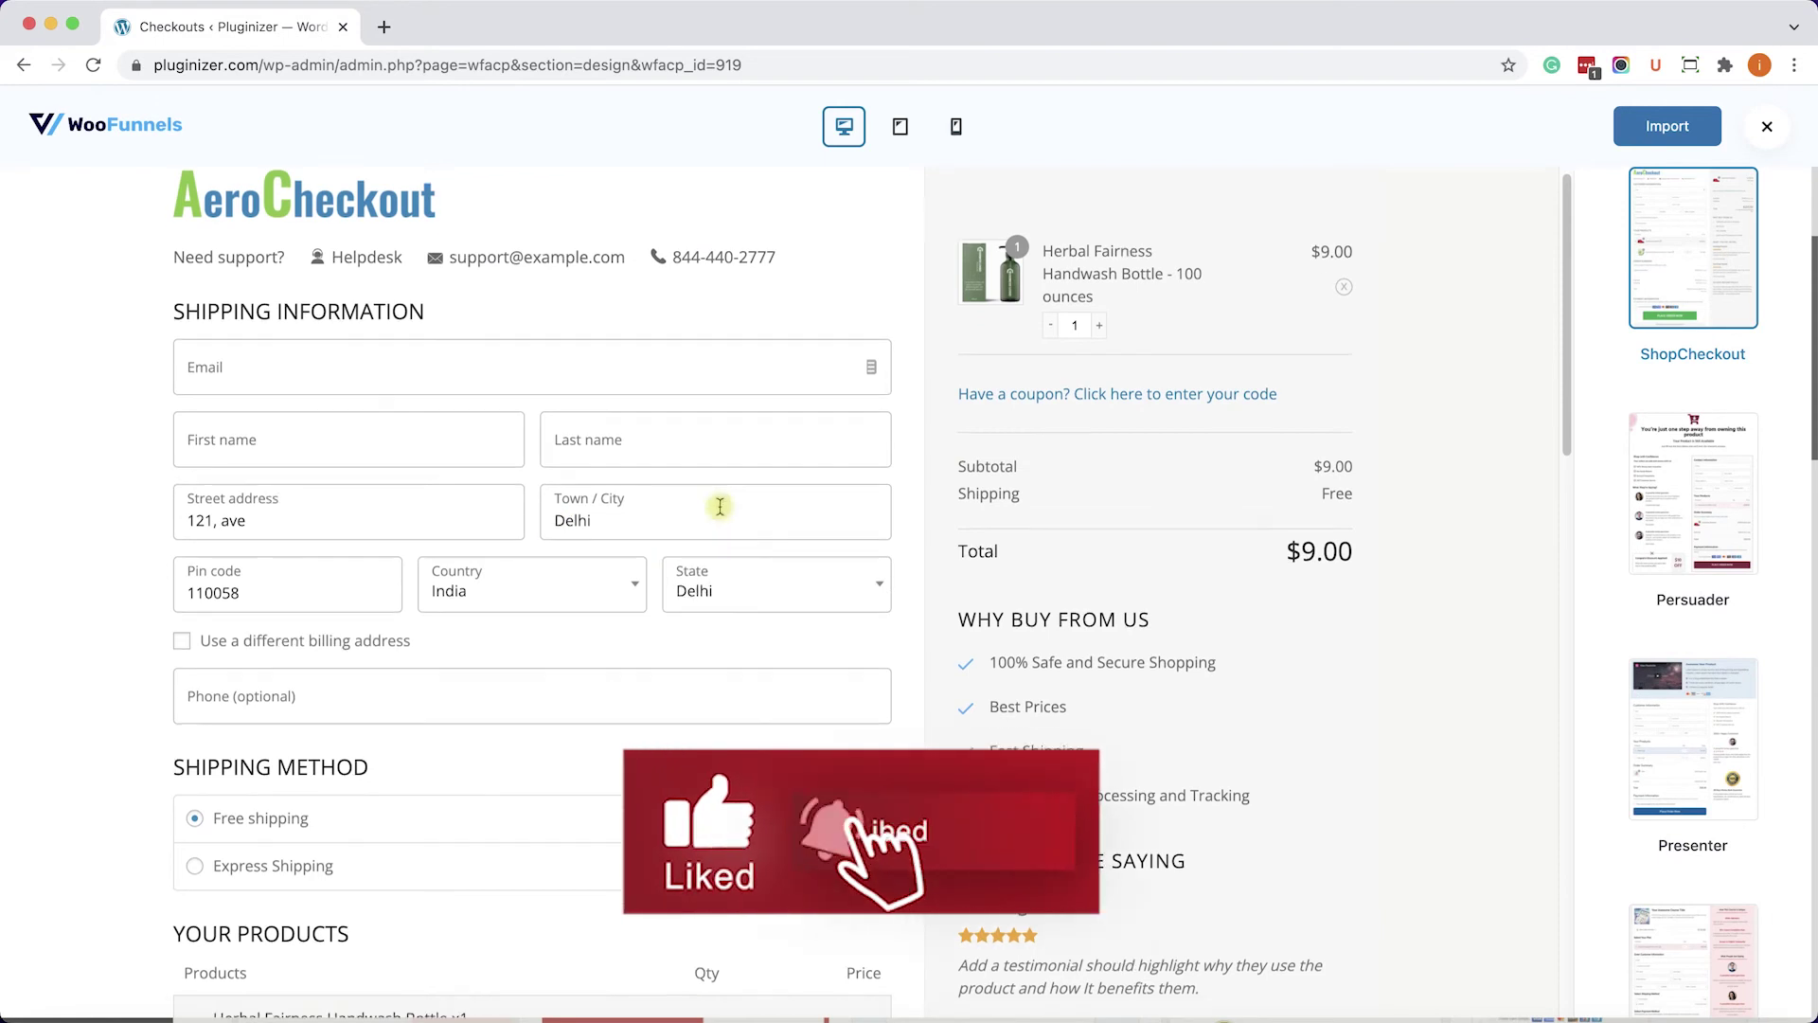
{"action": "left_click", "coordinate": [1645, 579]}
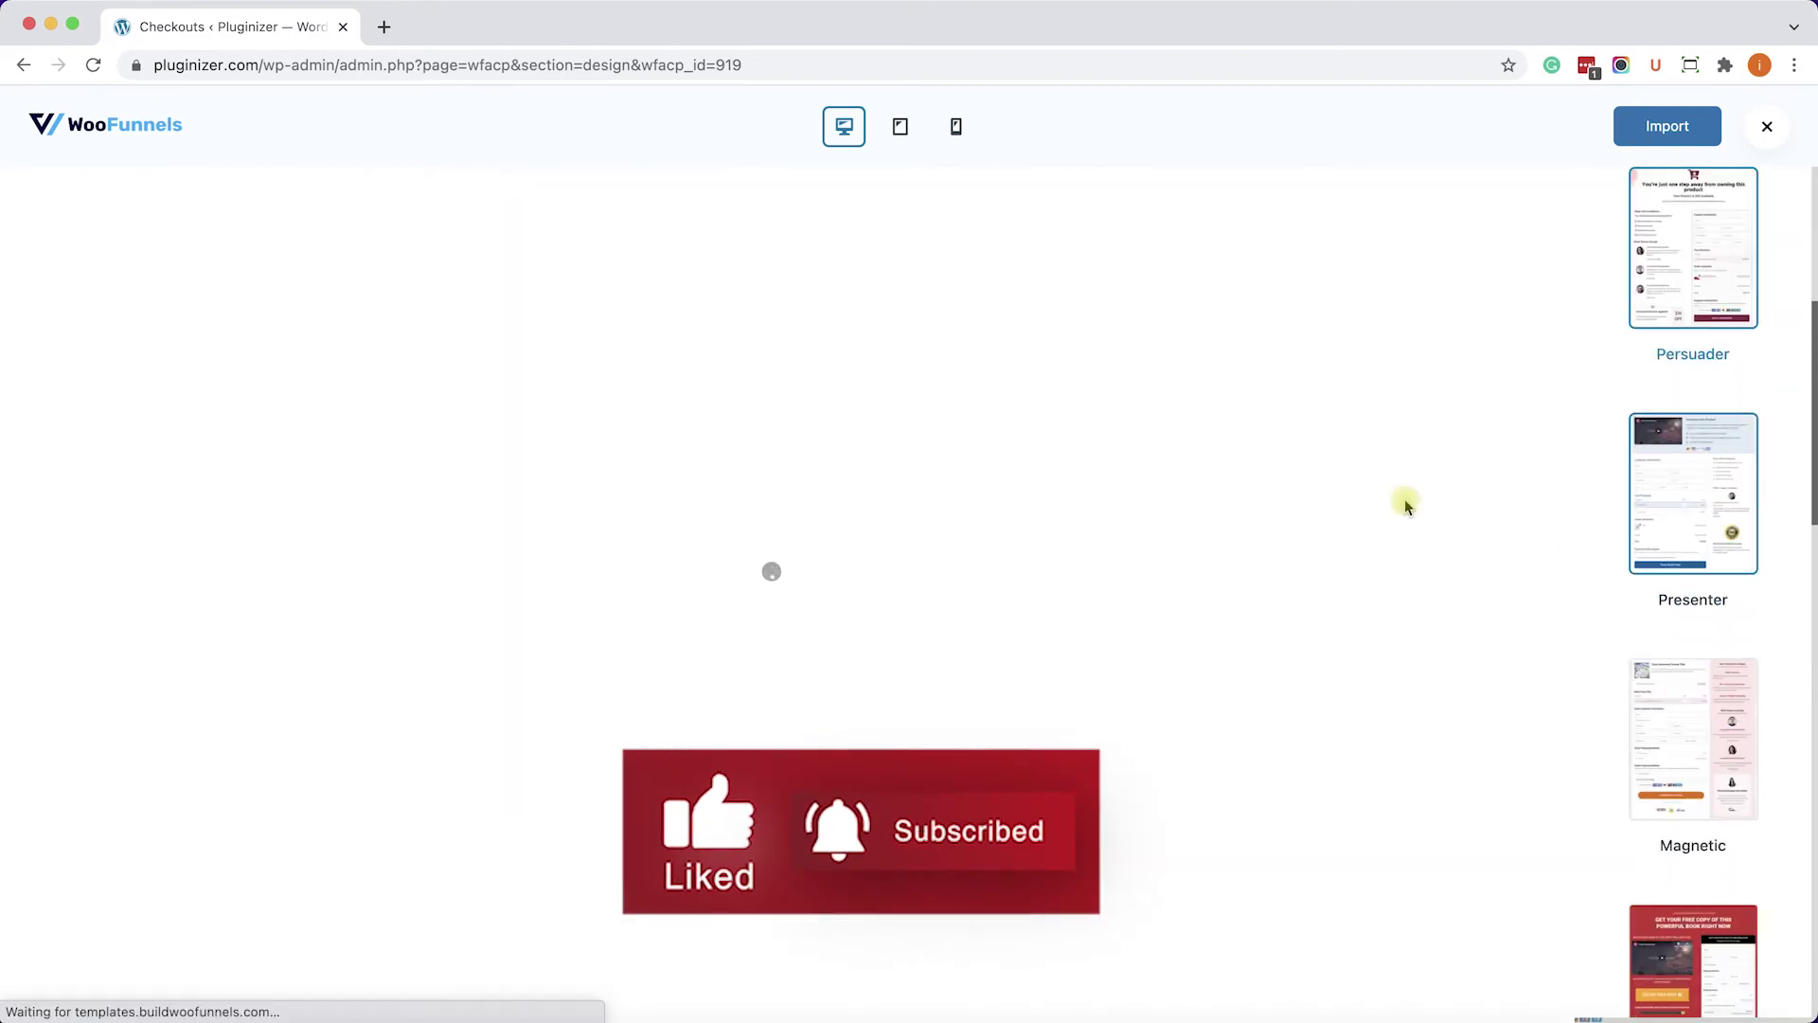
{"action": "scroll", "coordinate": [1167, 449], "scroll_direction": "down", "scroll_amount": 6}
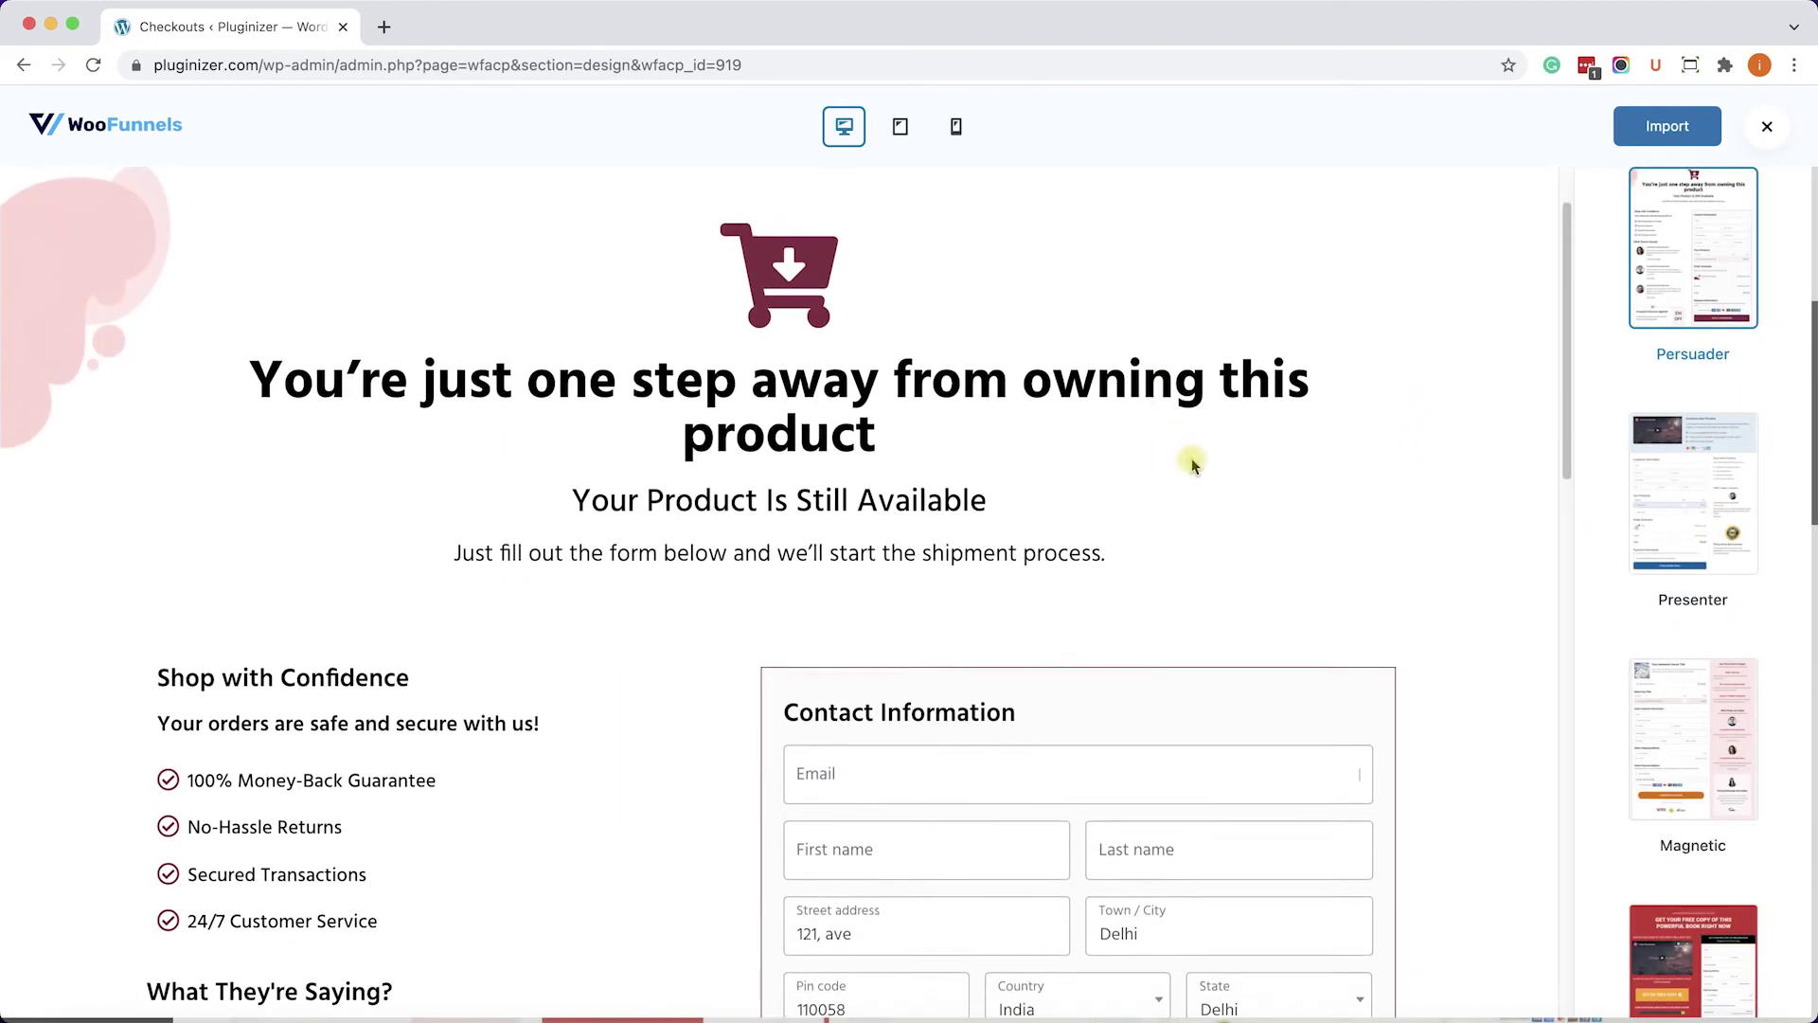
{"action": "left_click", "coordinate": [1682, 524]}
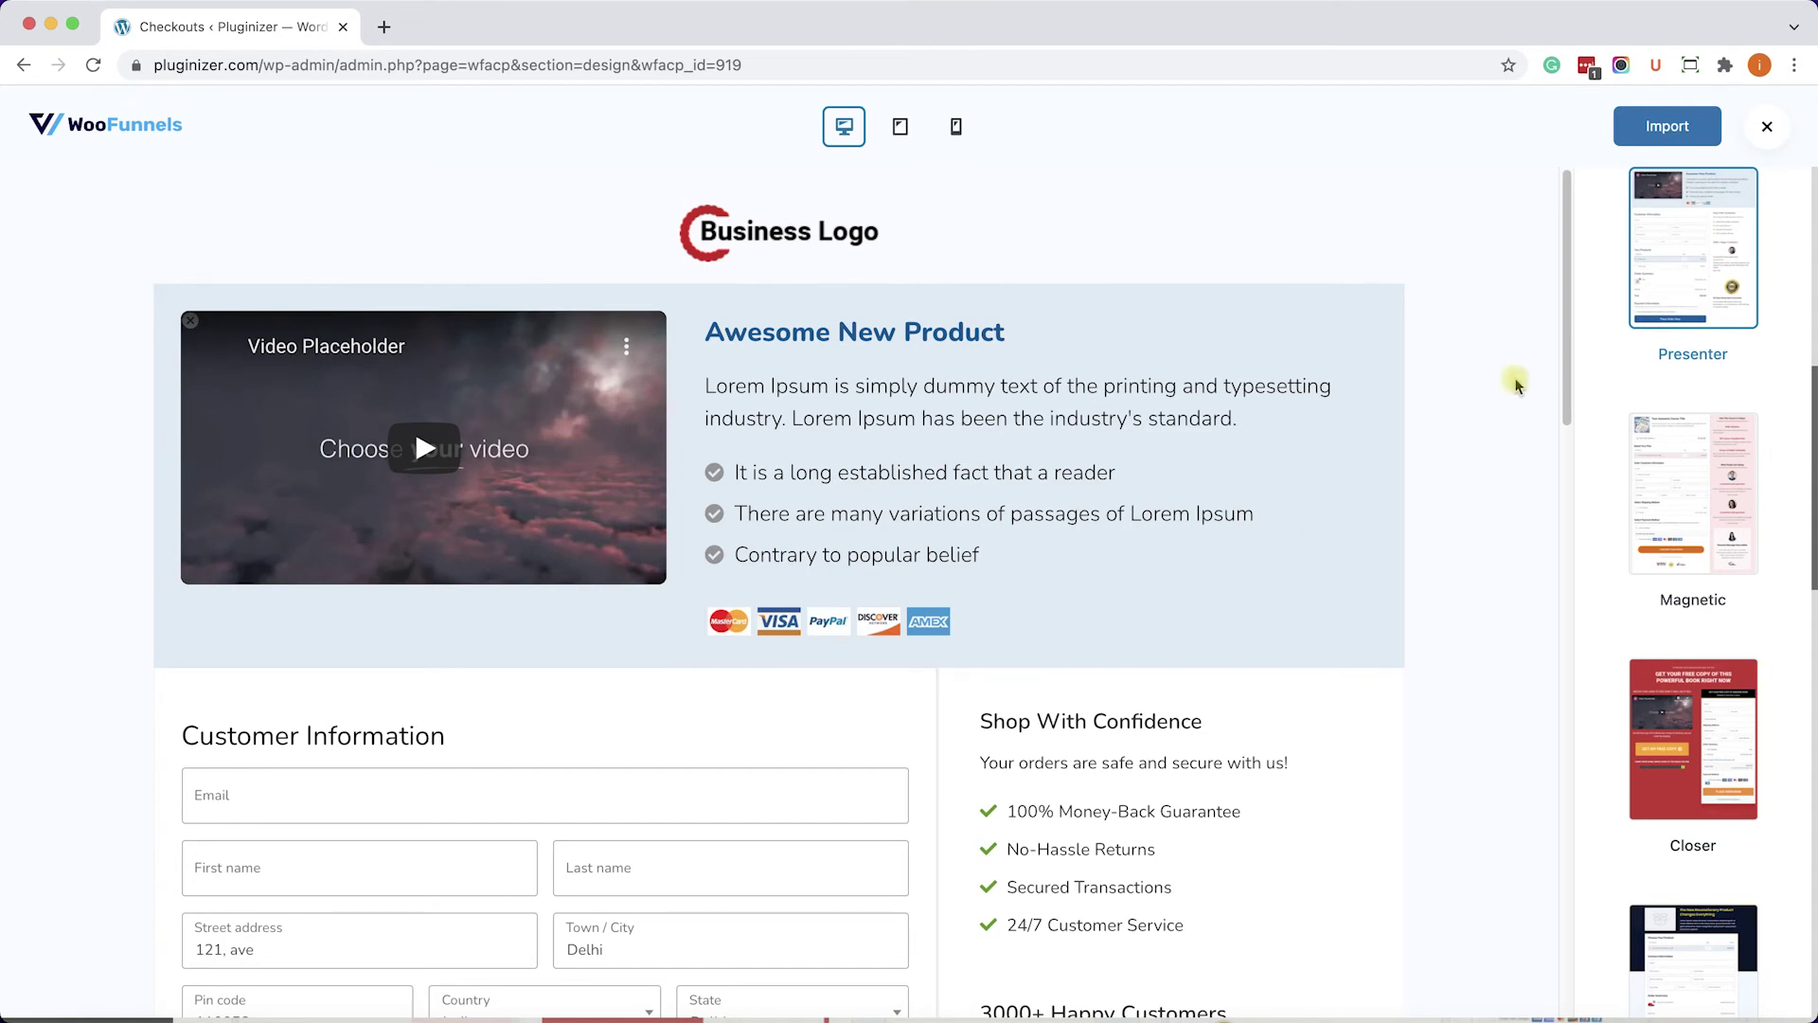
Close the preview, import the Build from Scratch template, and edit the page in Elementor.
{"action": "left_click", "coordinate": [1766, 127]}
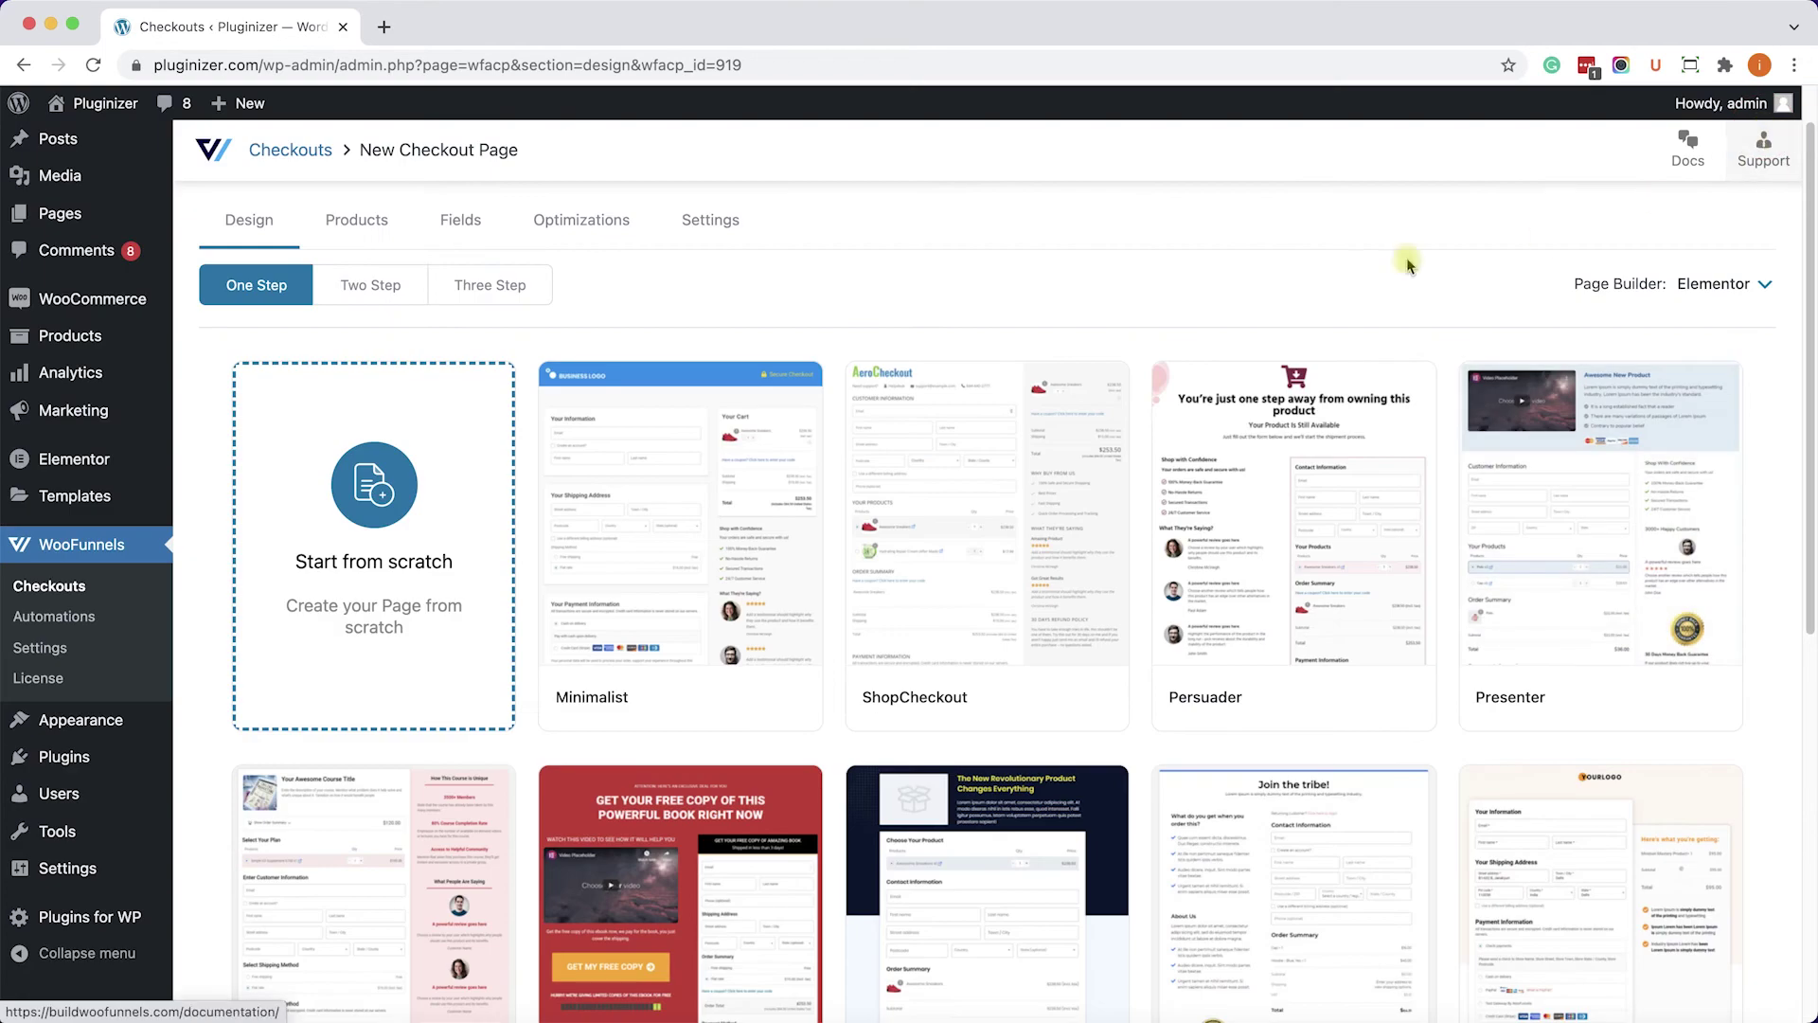
{"action": "mouse_move", "coordinate": [623, 598]}
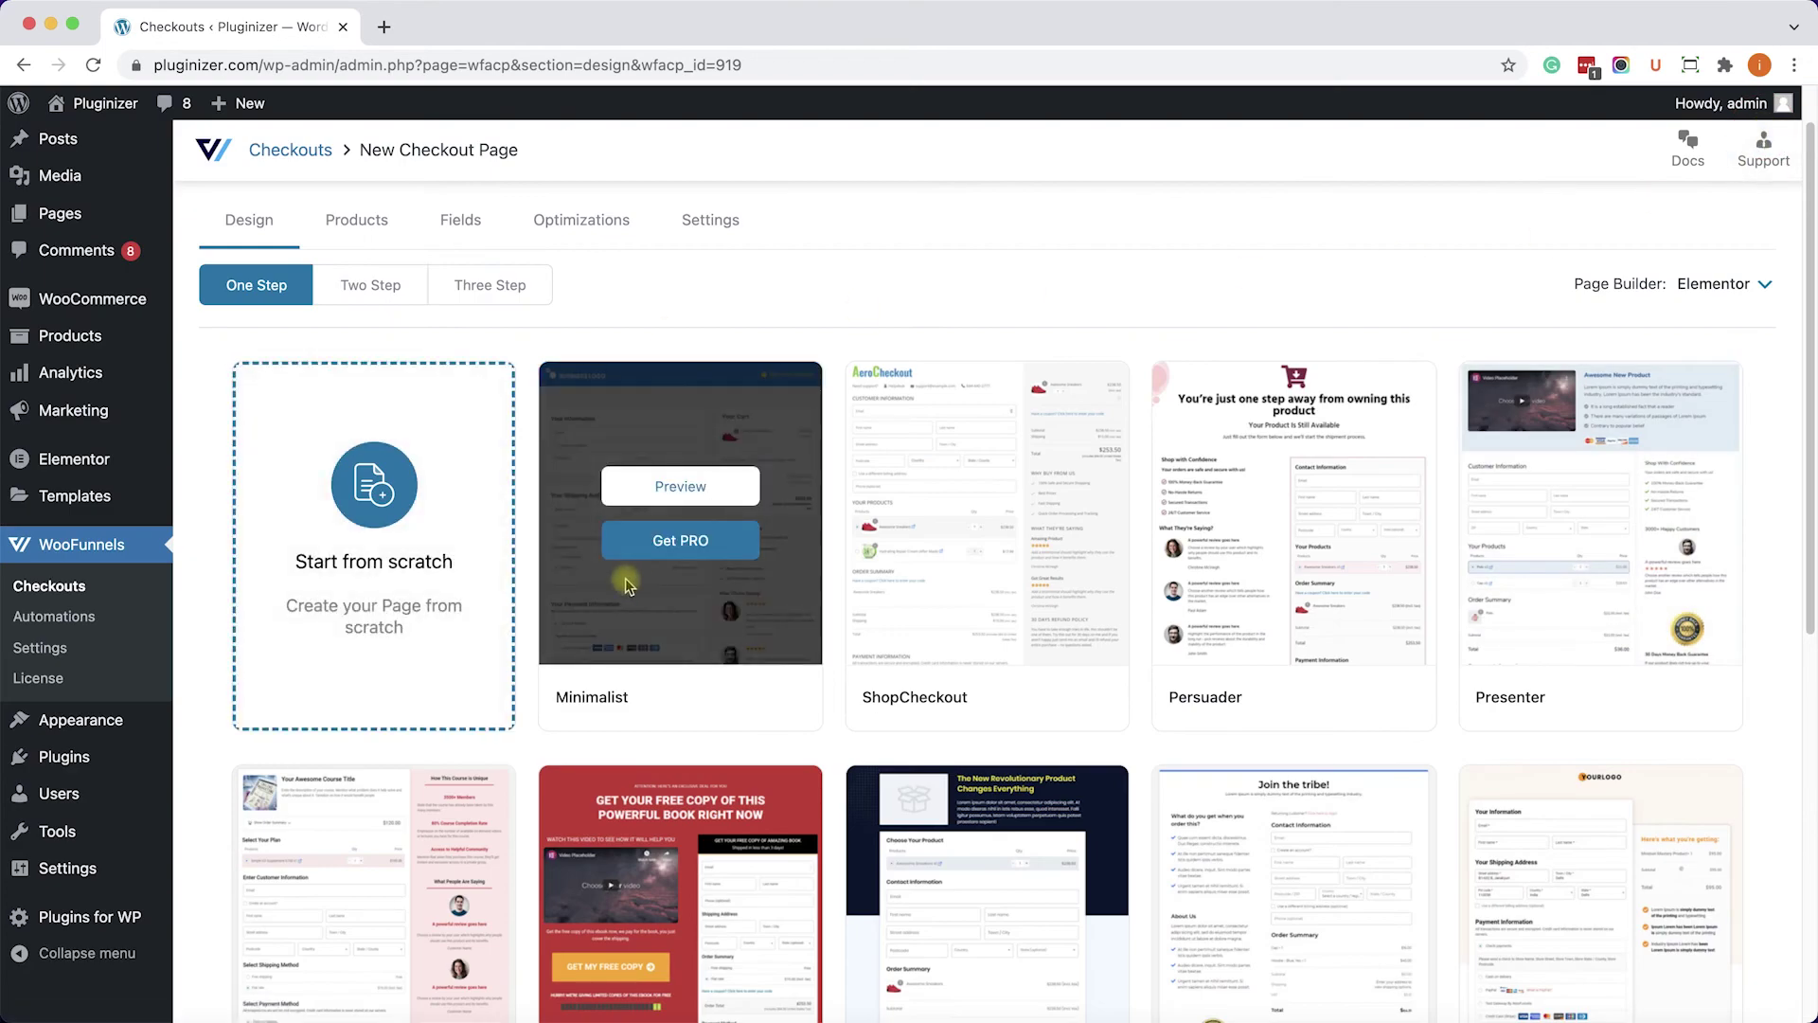
{"action": "left_click", "coordinate": [381, 490]}
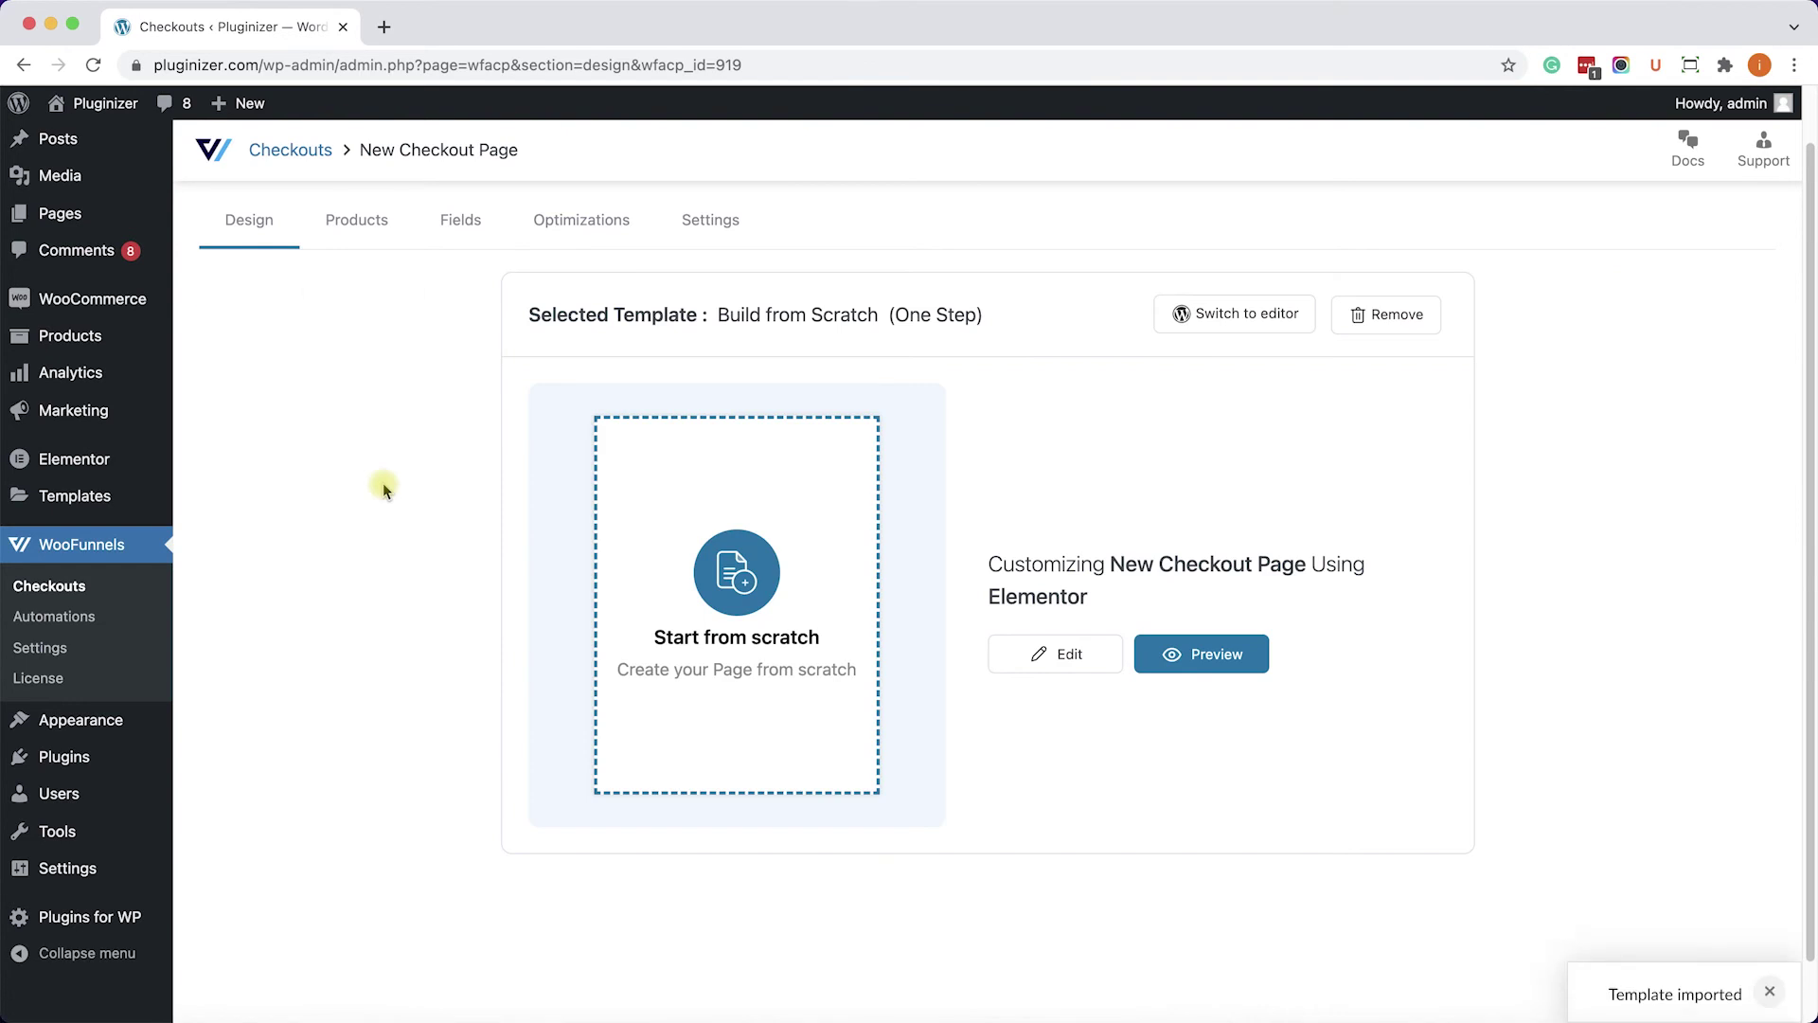
{"action": "left_click", "coordinate": [1042, 656]}
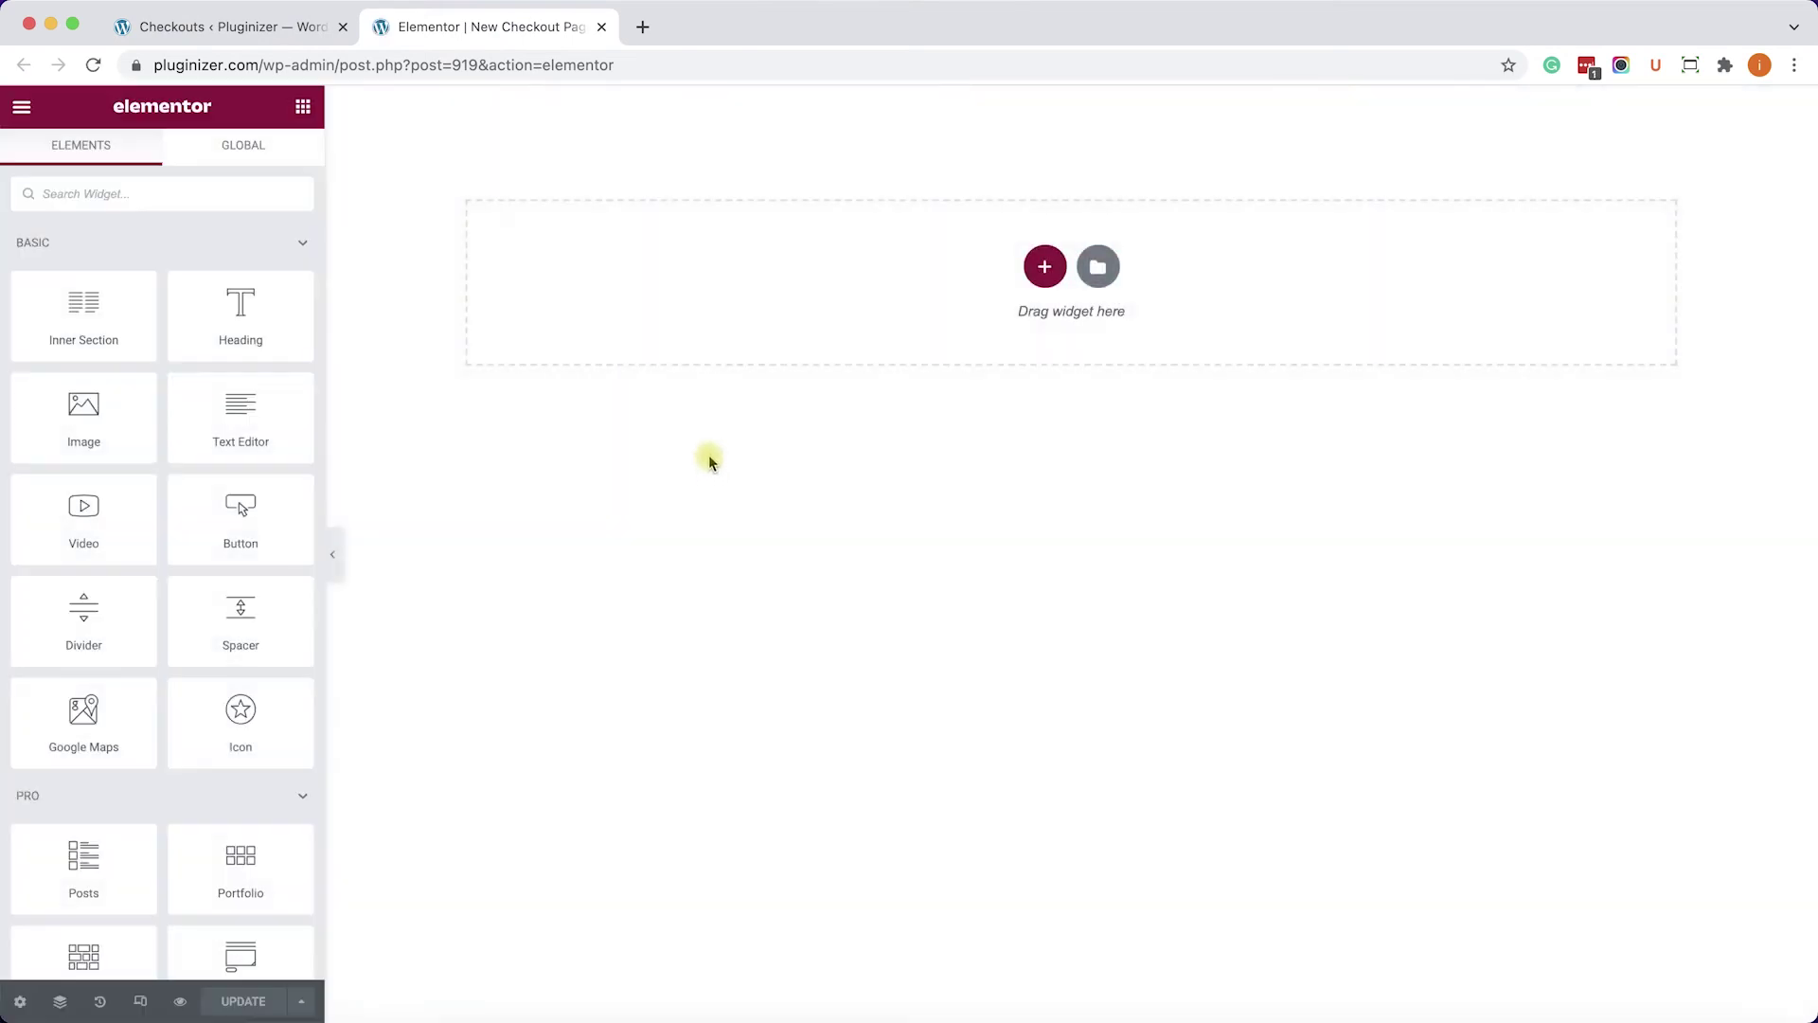
Add a two-column section resized to about 60/40 with Columns Gap set to Wider.
{"action": "left_click", "coordinate": [1045, 266]}
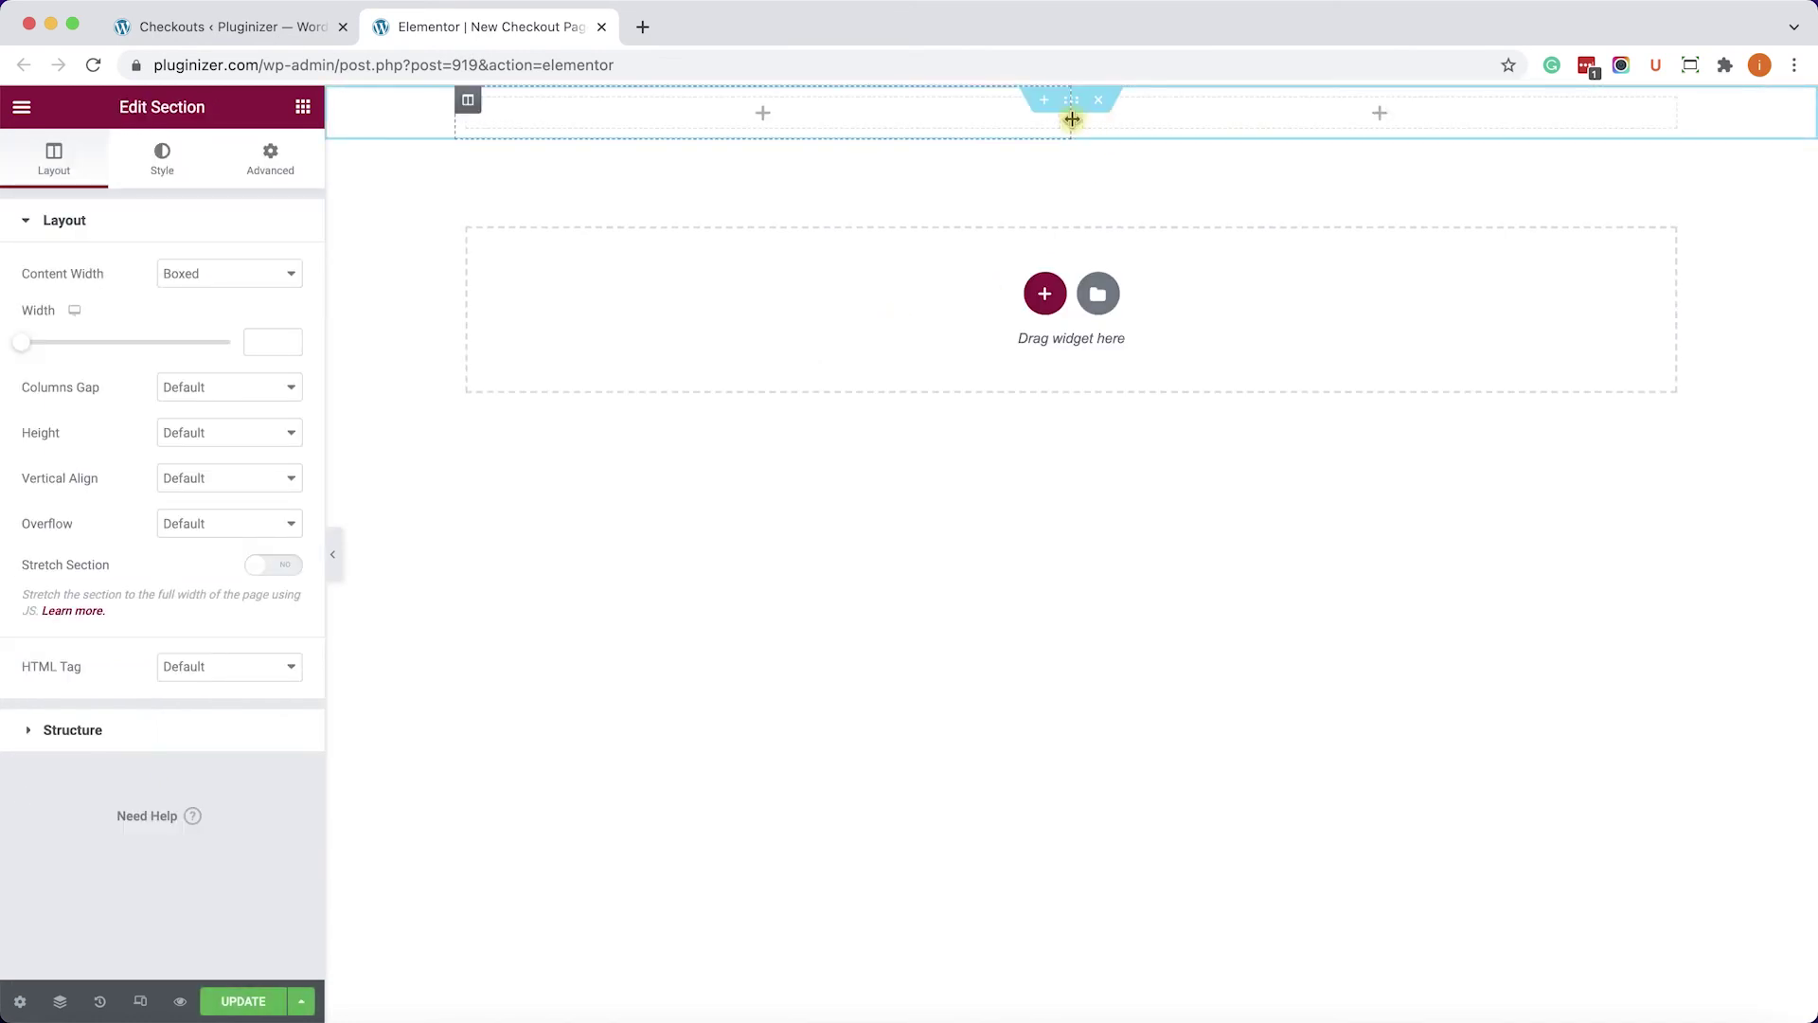
{"action": "left_click_drag", "start_coordinate": [1070, 120], "coordinate": [1182, 131]}
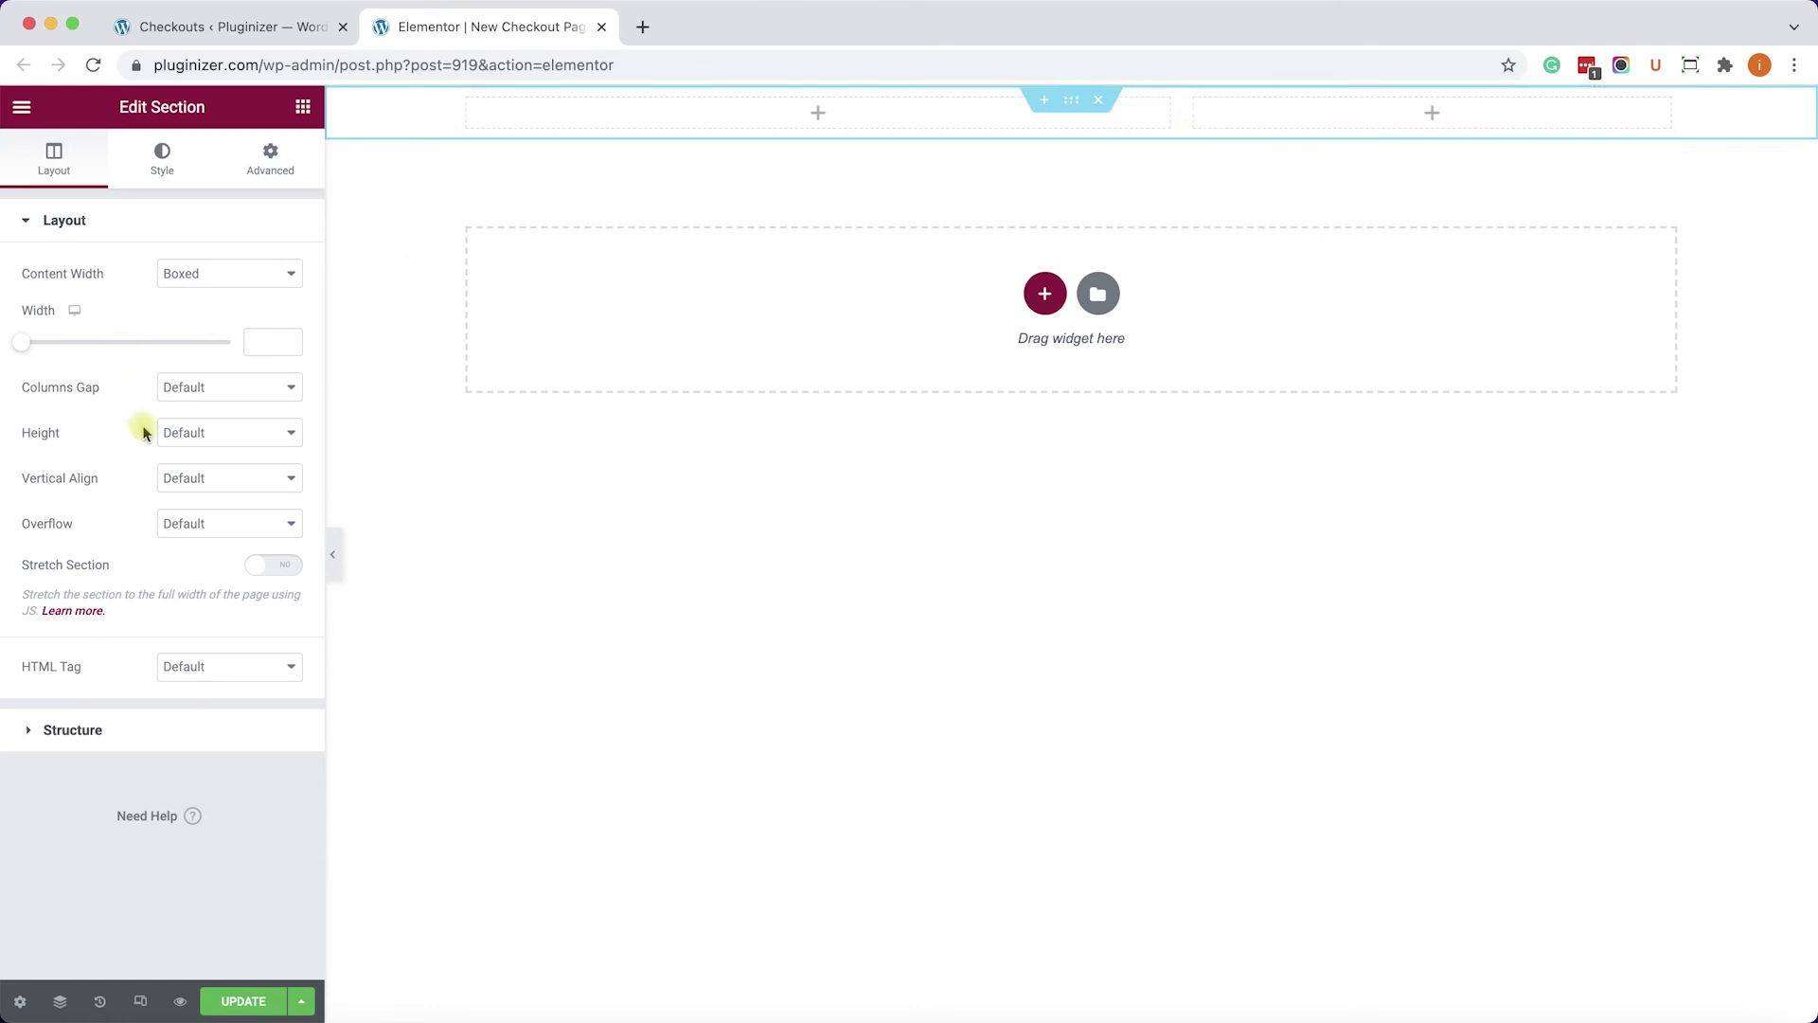
{"action": "left_click", "coordinate": [199, 392]}
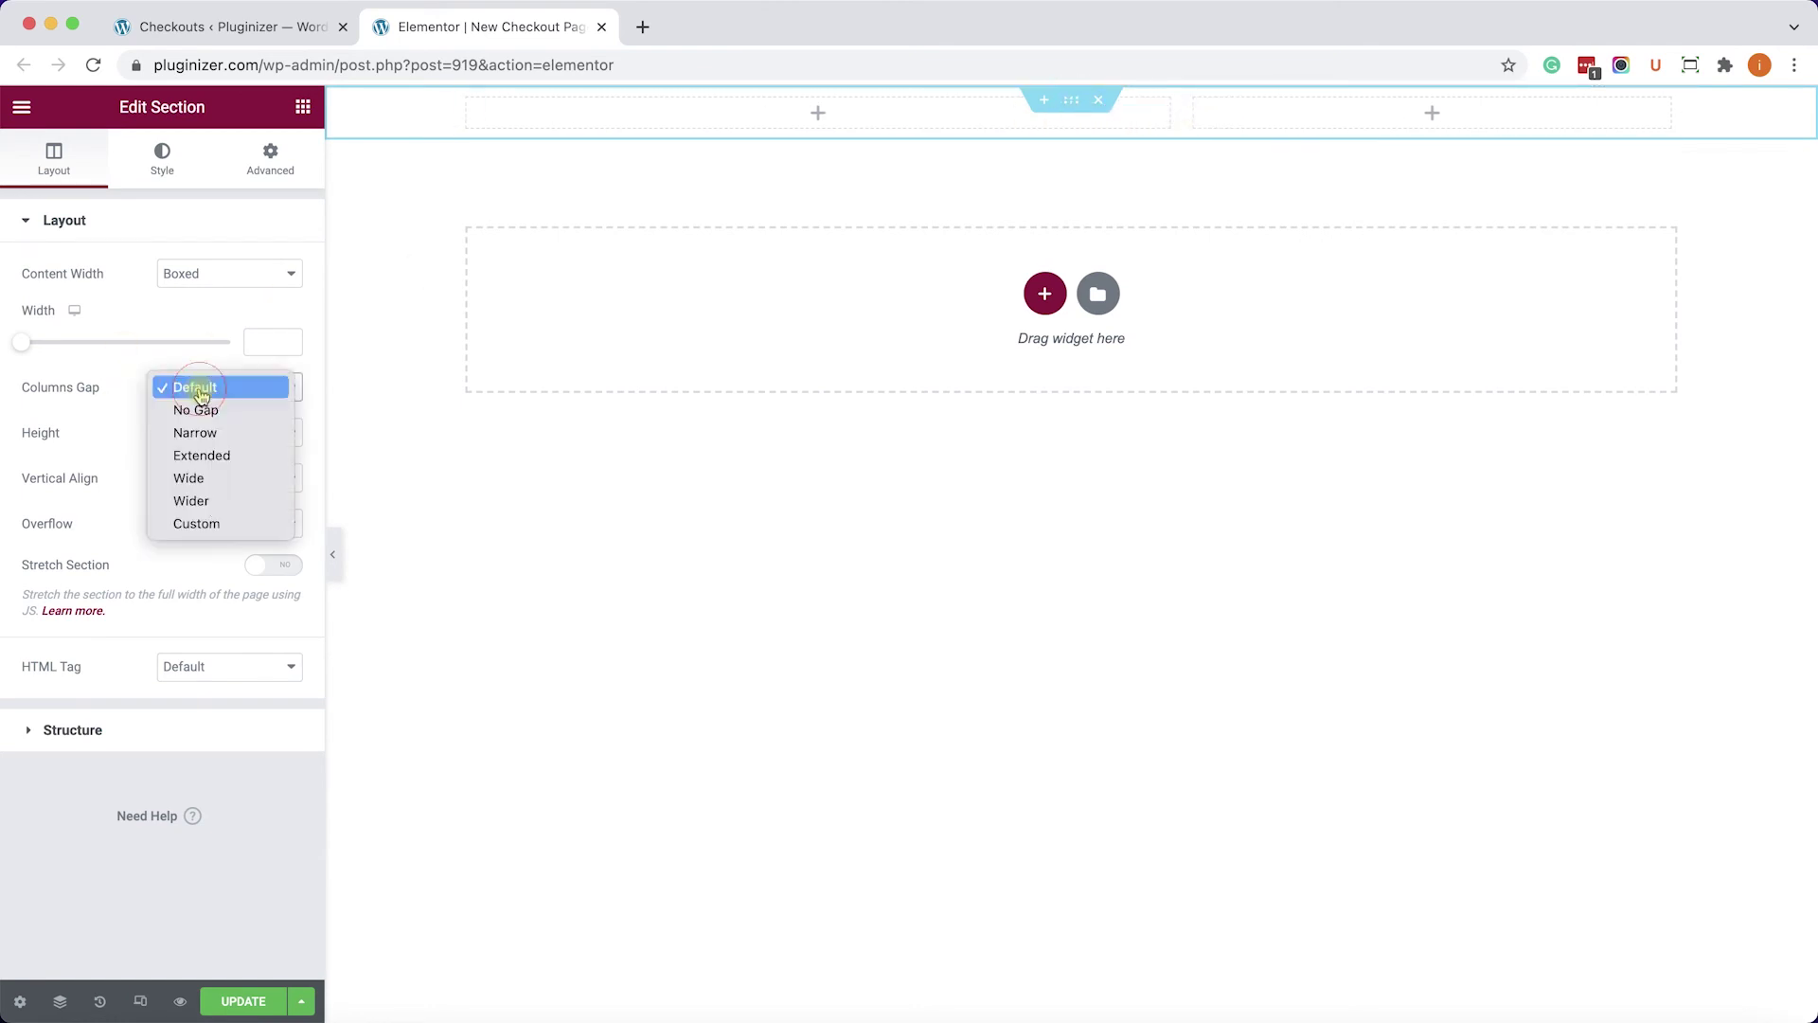
{"action": "left_click", "coordinate": [204, 501]}
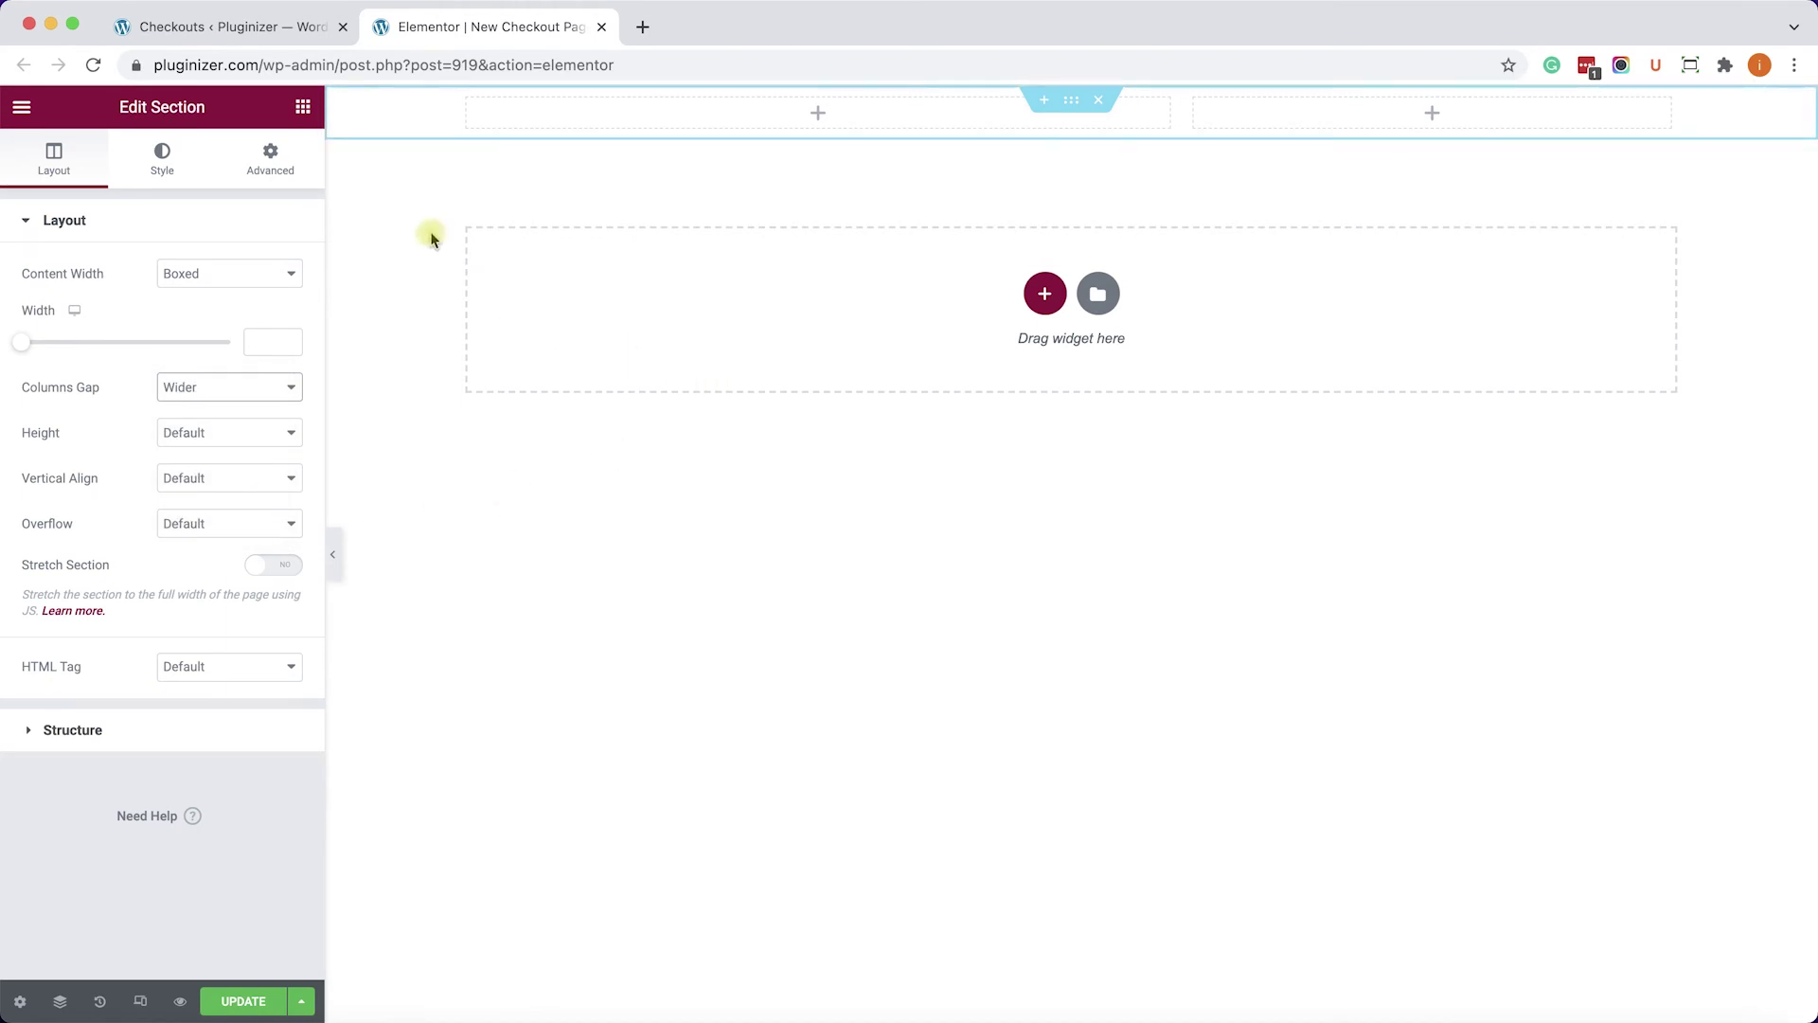
{"action": "left_click", "coordinate": [303, 106]}
{"action": "scroll", "coordinate": [216, 526], "scroll_direction": "down", "scroll_amount": 15}
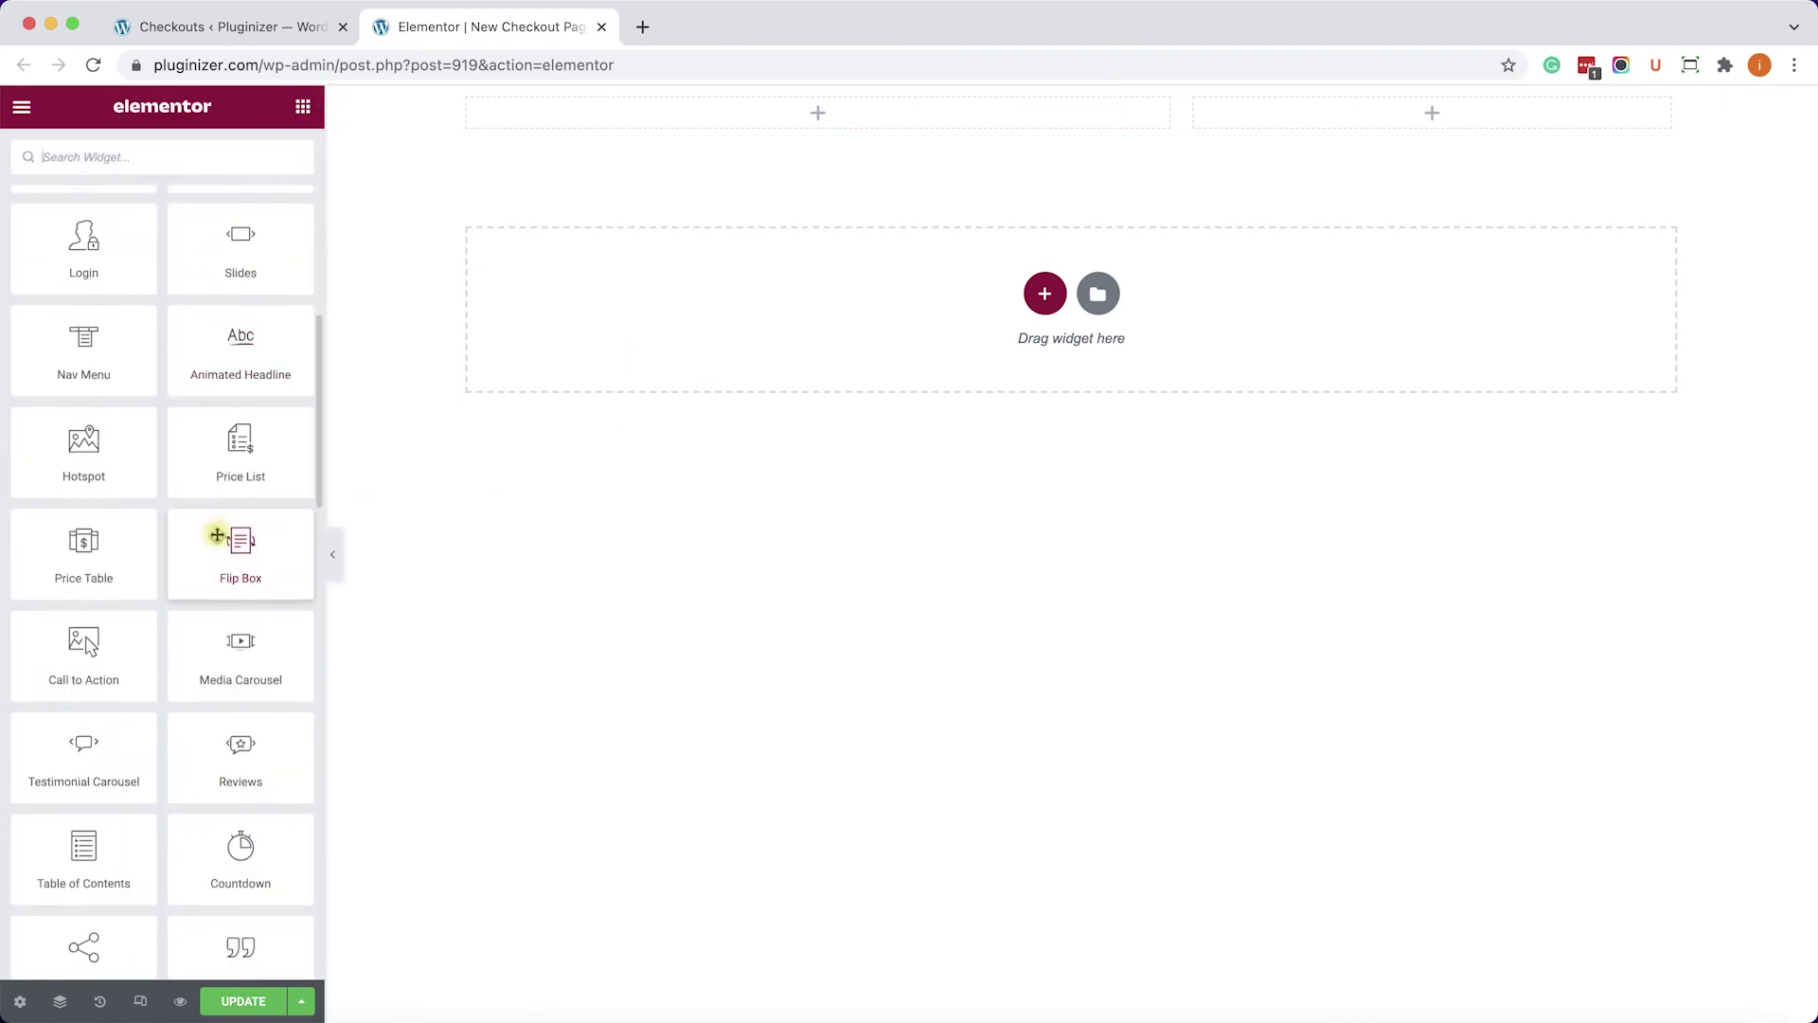
{"action": "scroll", "coordinate": [217, 535], "scroll_direction": "down", "scroll_amount": 2}
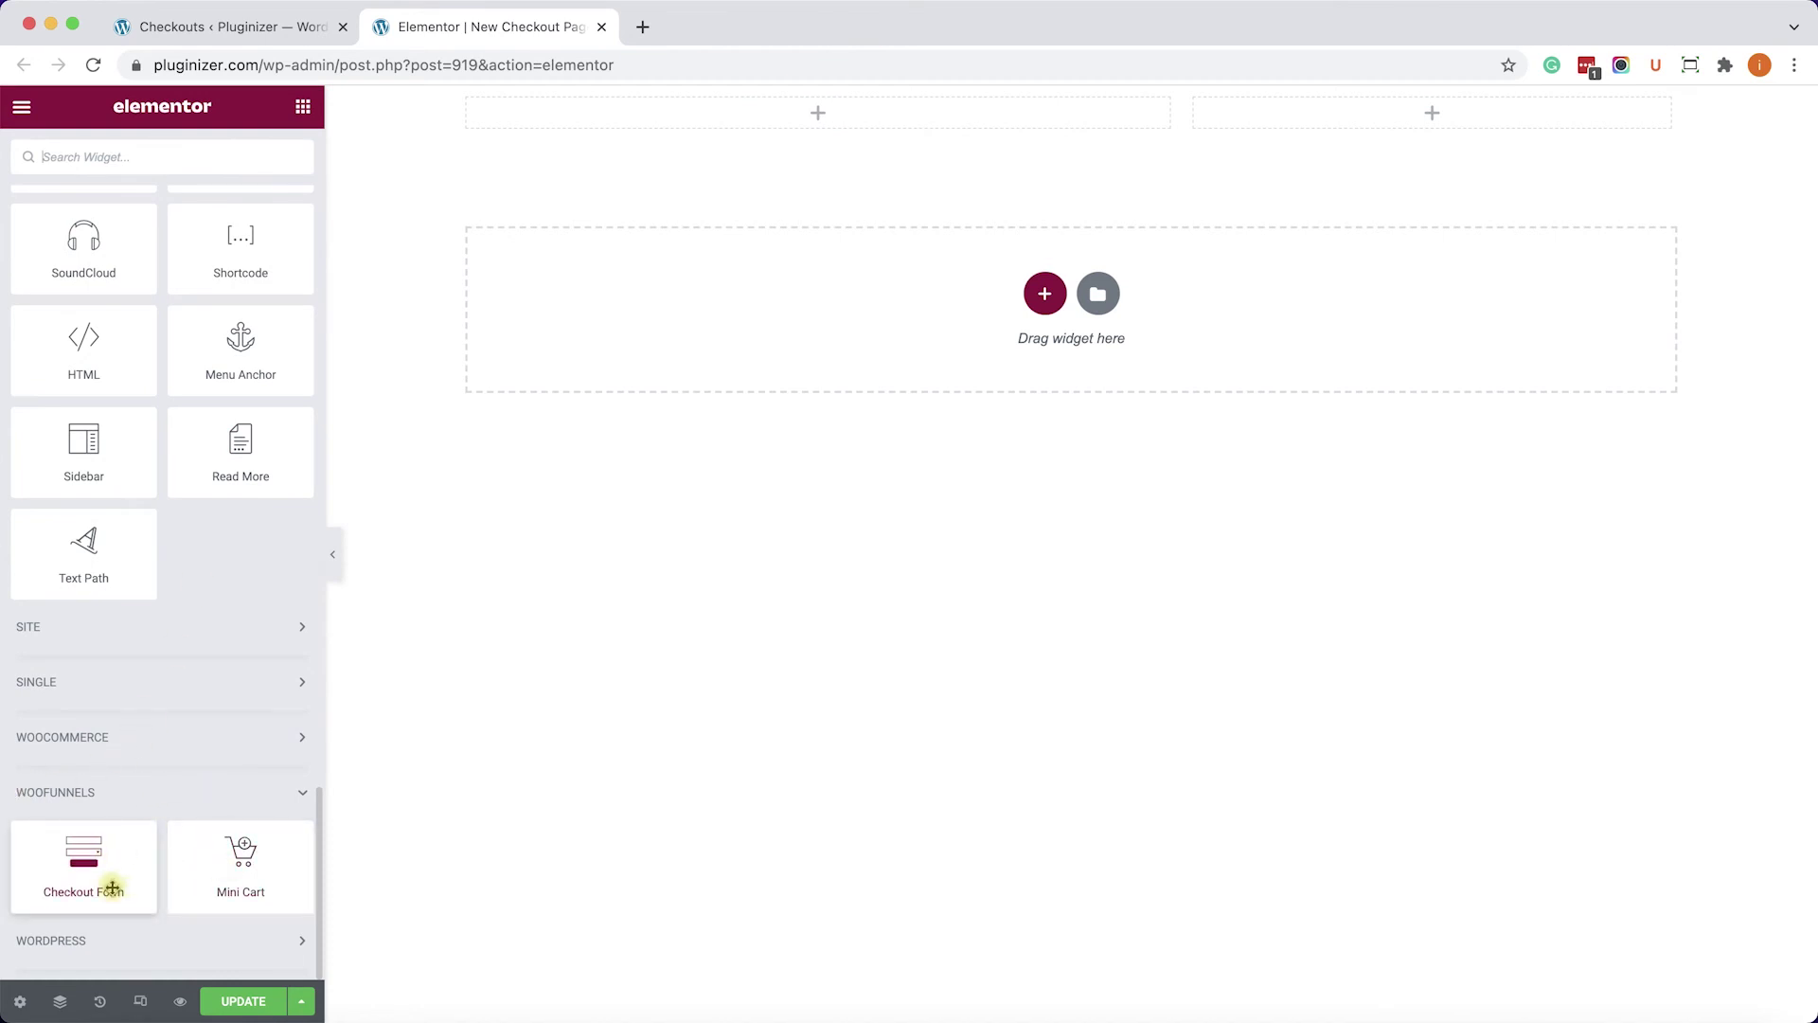
Drop the Checkout Form widget into the left column and Mini Cart into the right column.
{"action": "left_click_drag", "start_coordinate": [110, 882], "coordinate": [828, 133]}
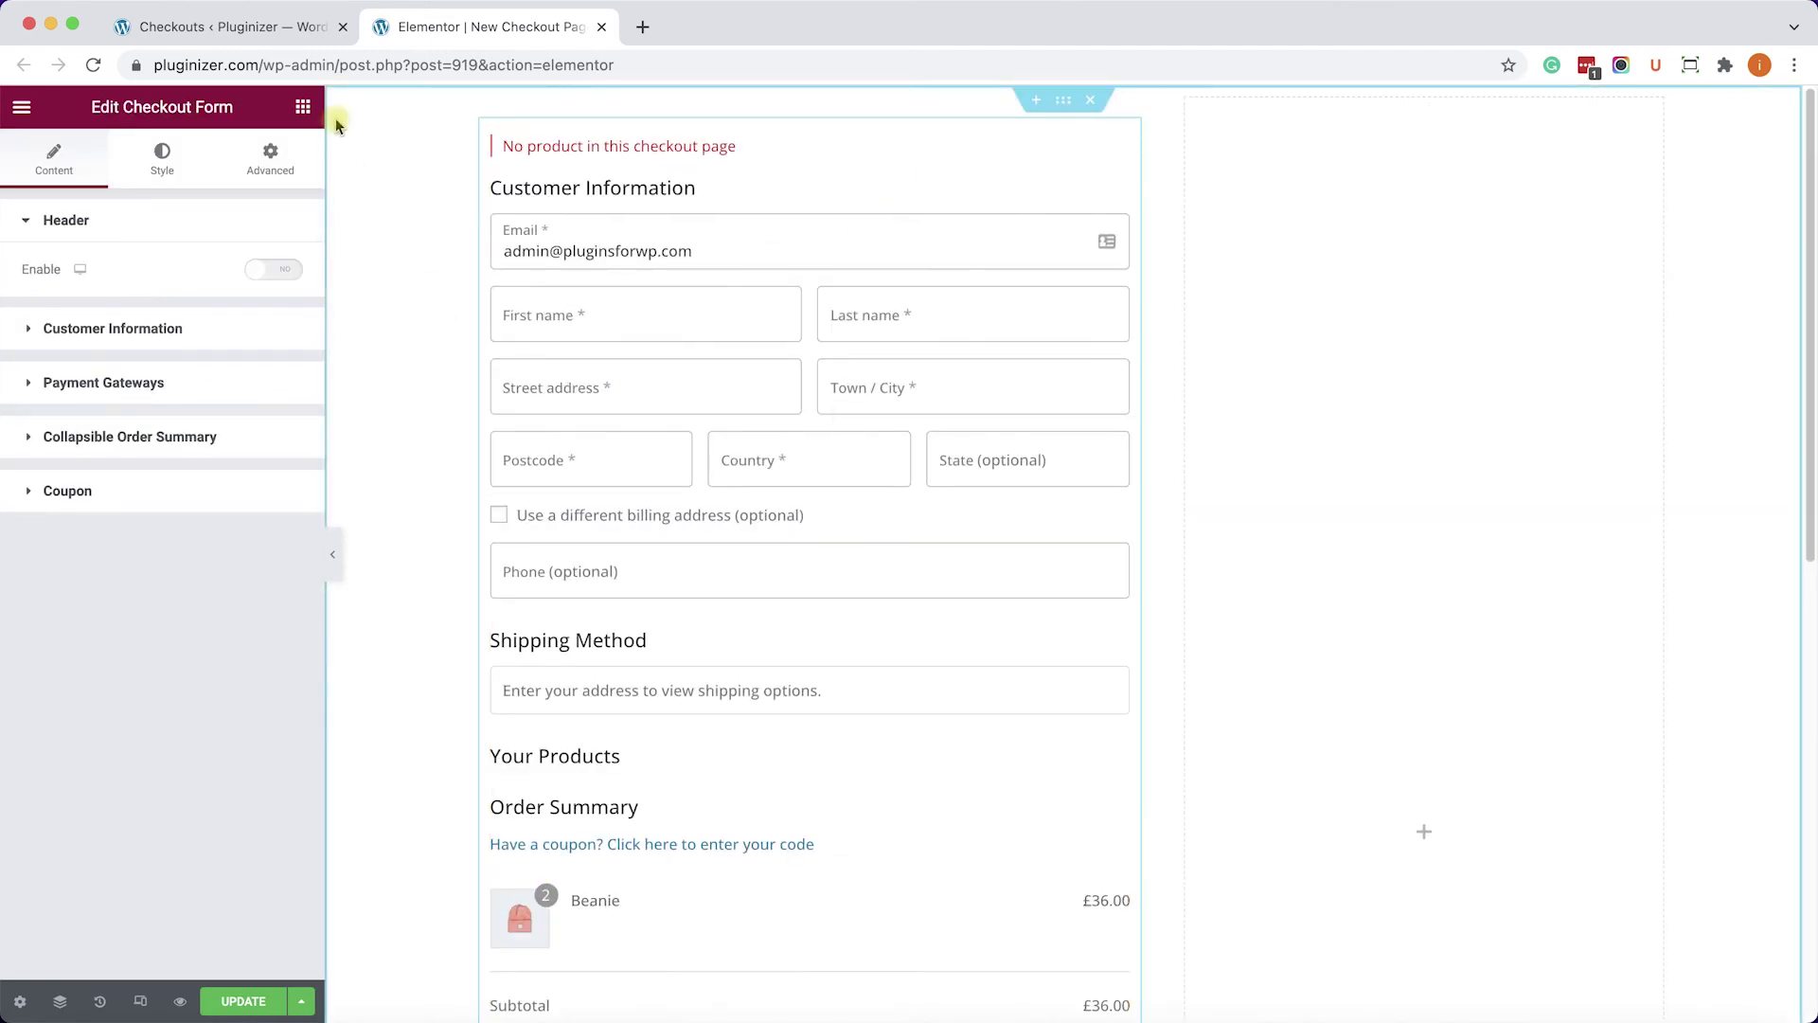
{"action": "left_click", "coordinate": [303, 107]}
{"action": "scroll", "coordinate": [224, 626], "scroll_direction": "down", "scroll_amount": 15}
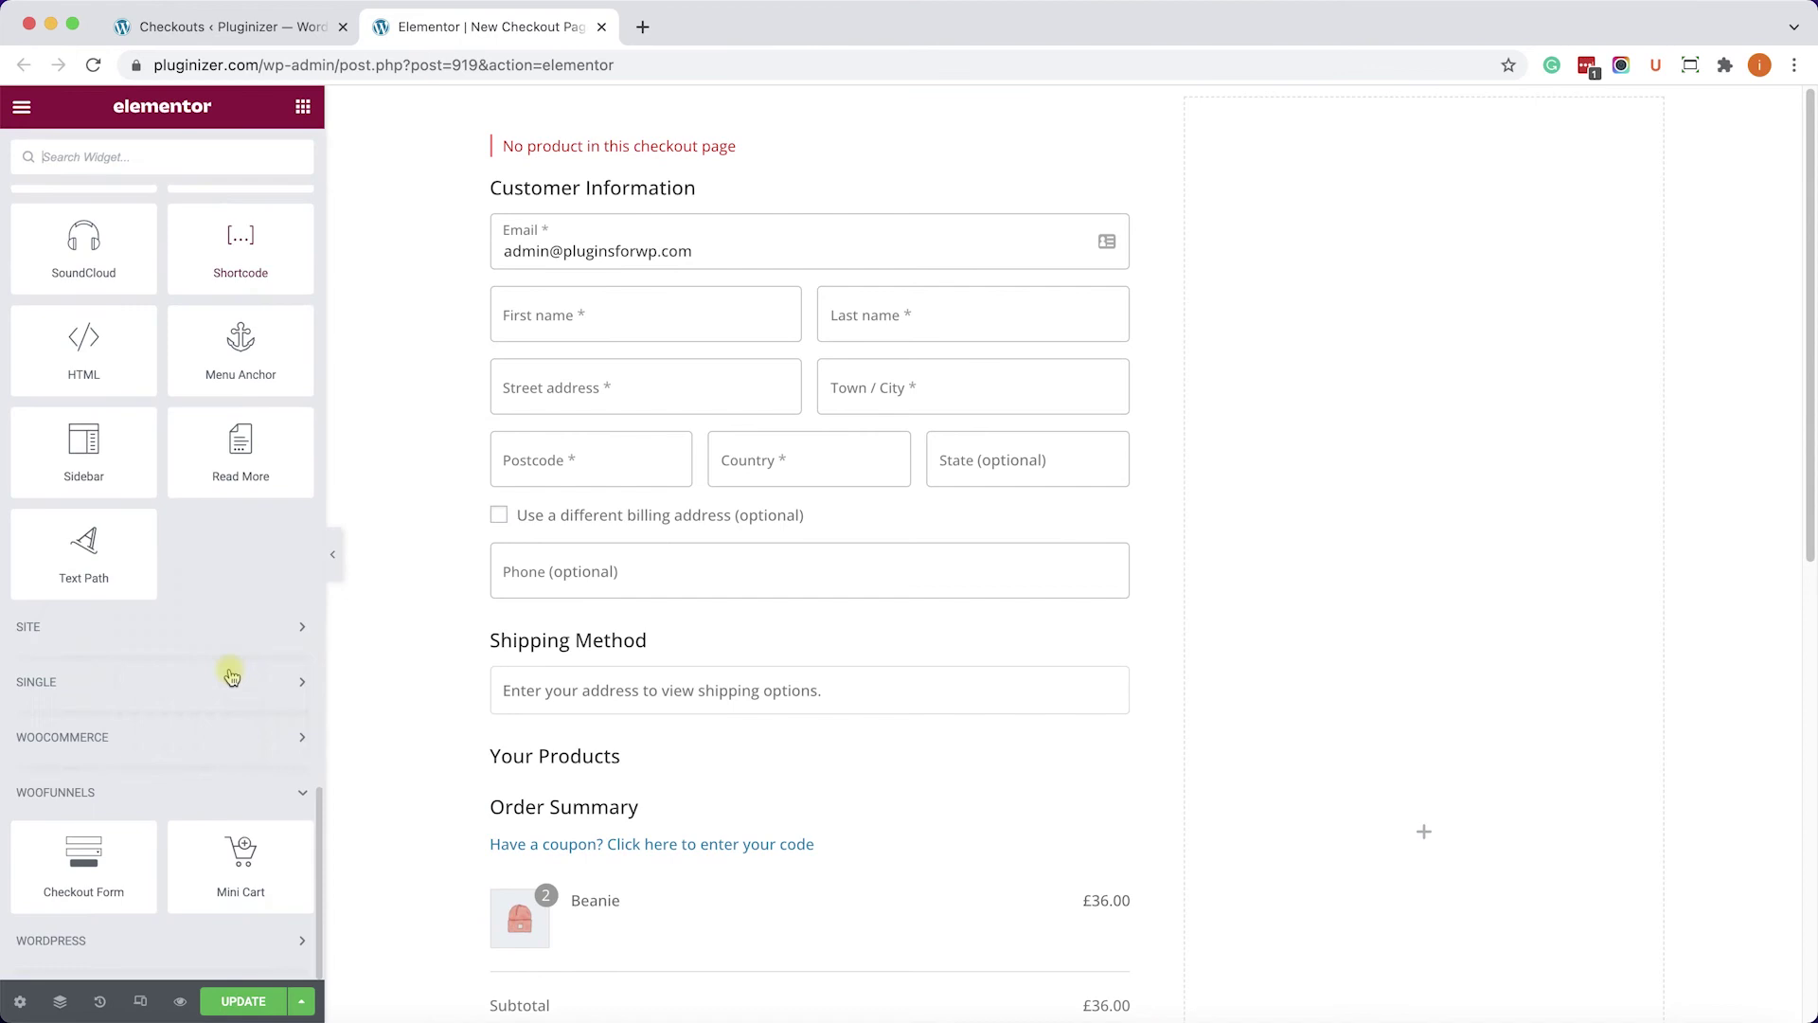
{"action": "left_click_drag", "start_coordinate": [238, 856], "coordinate": [1269, 456]}
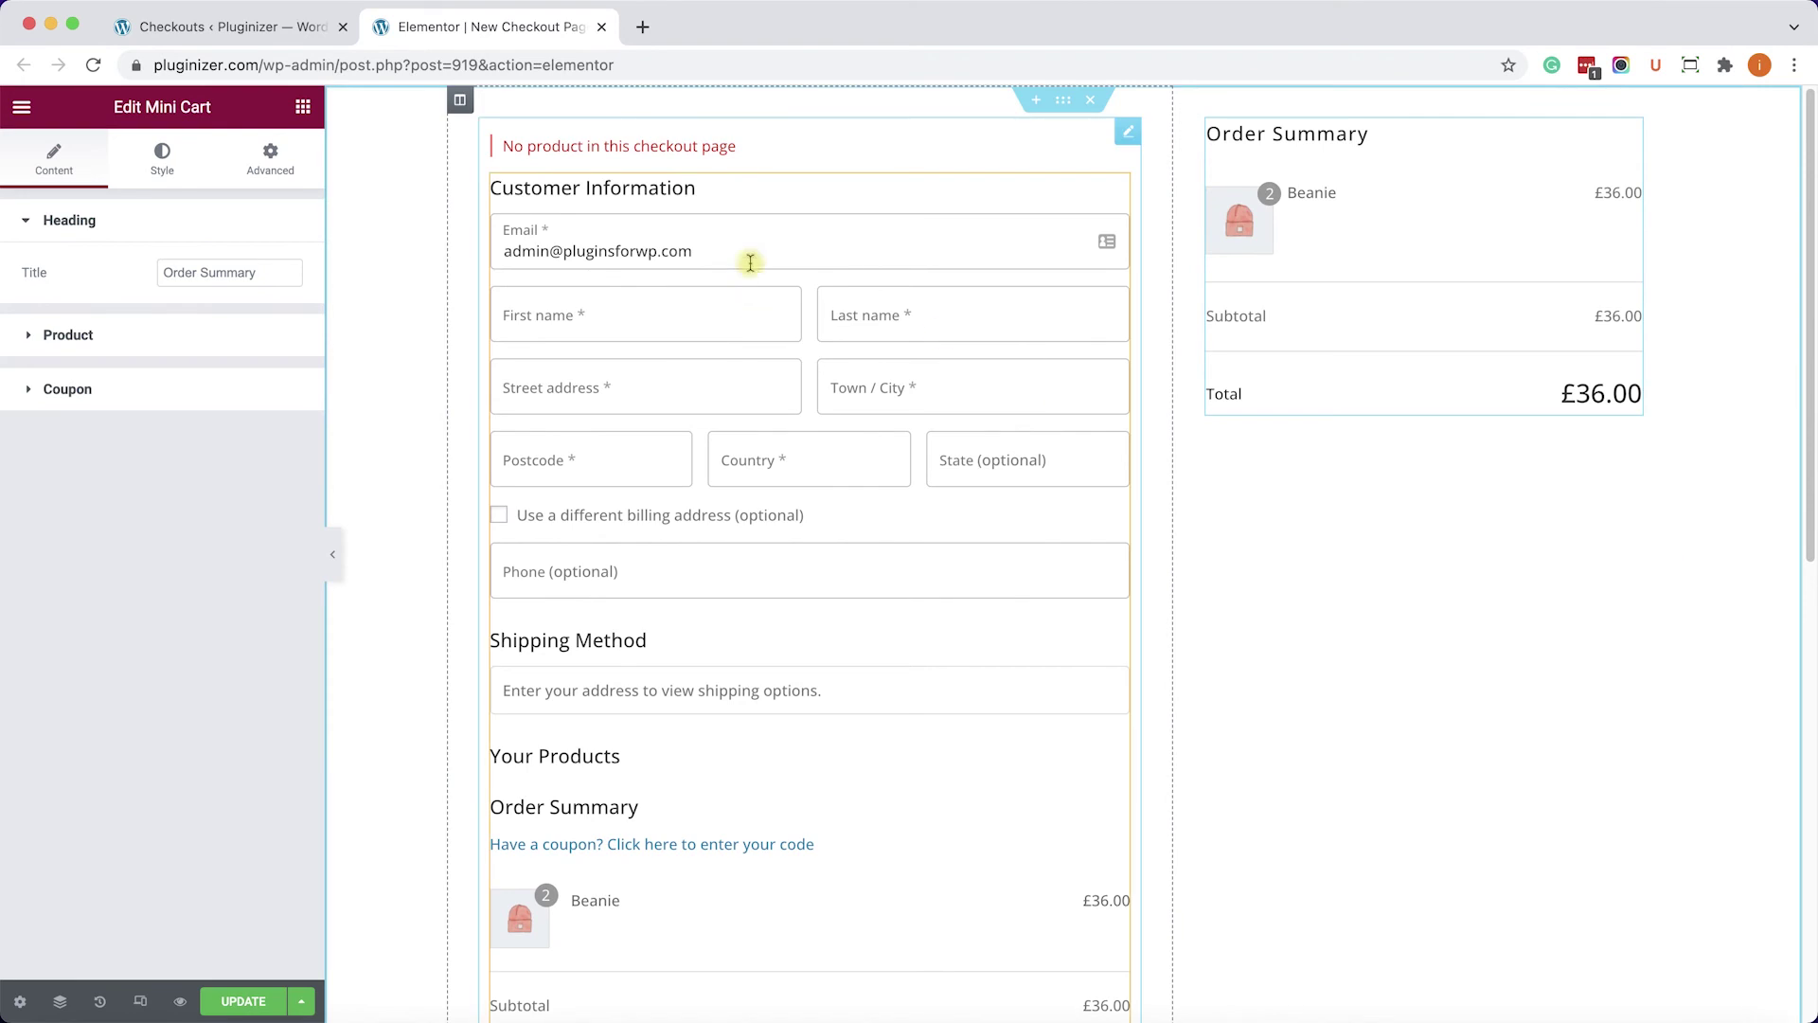
{"action": "left_click", "coordinate": [751, 207]}
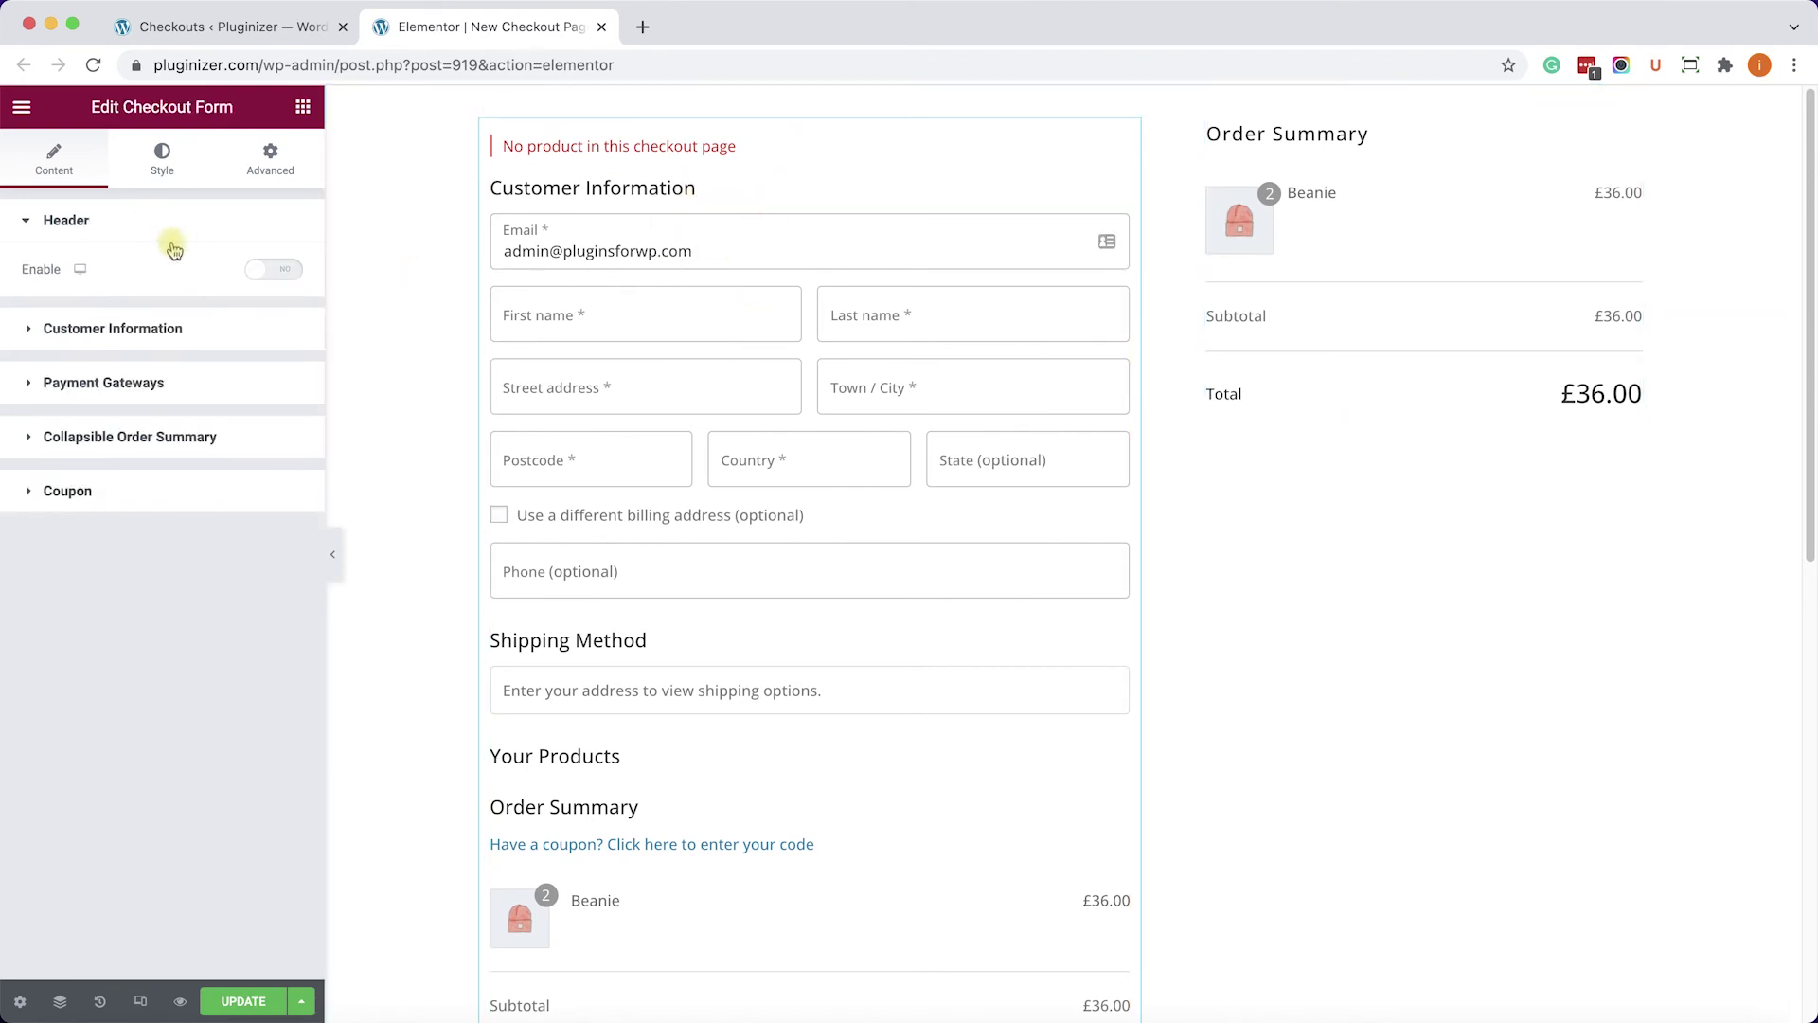
{"action": "left_click", "coordinate": [274, 269]}
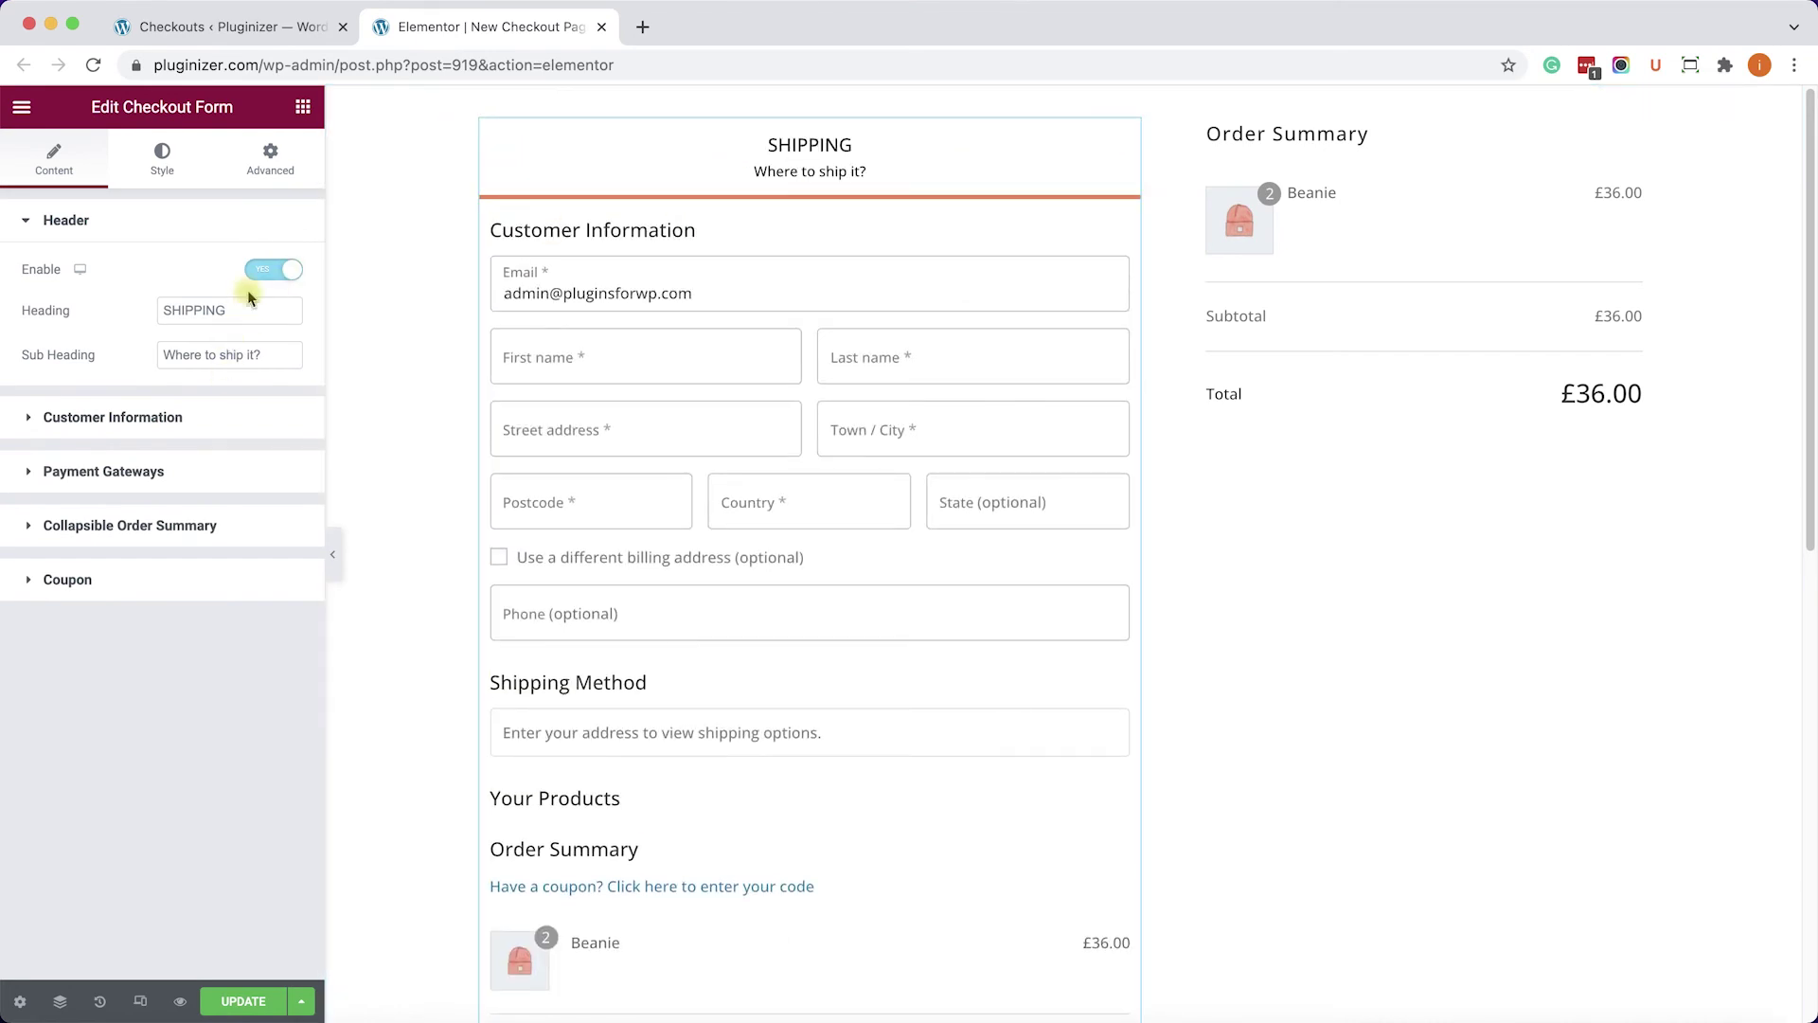
{"action": "left_click", "coordinate": [272, 269]}
{"action": "left_click", "coordinate": [228, 320]}
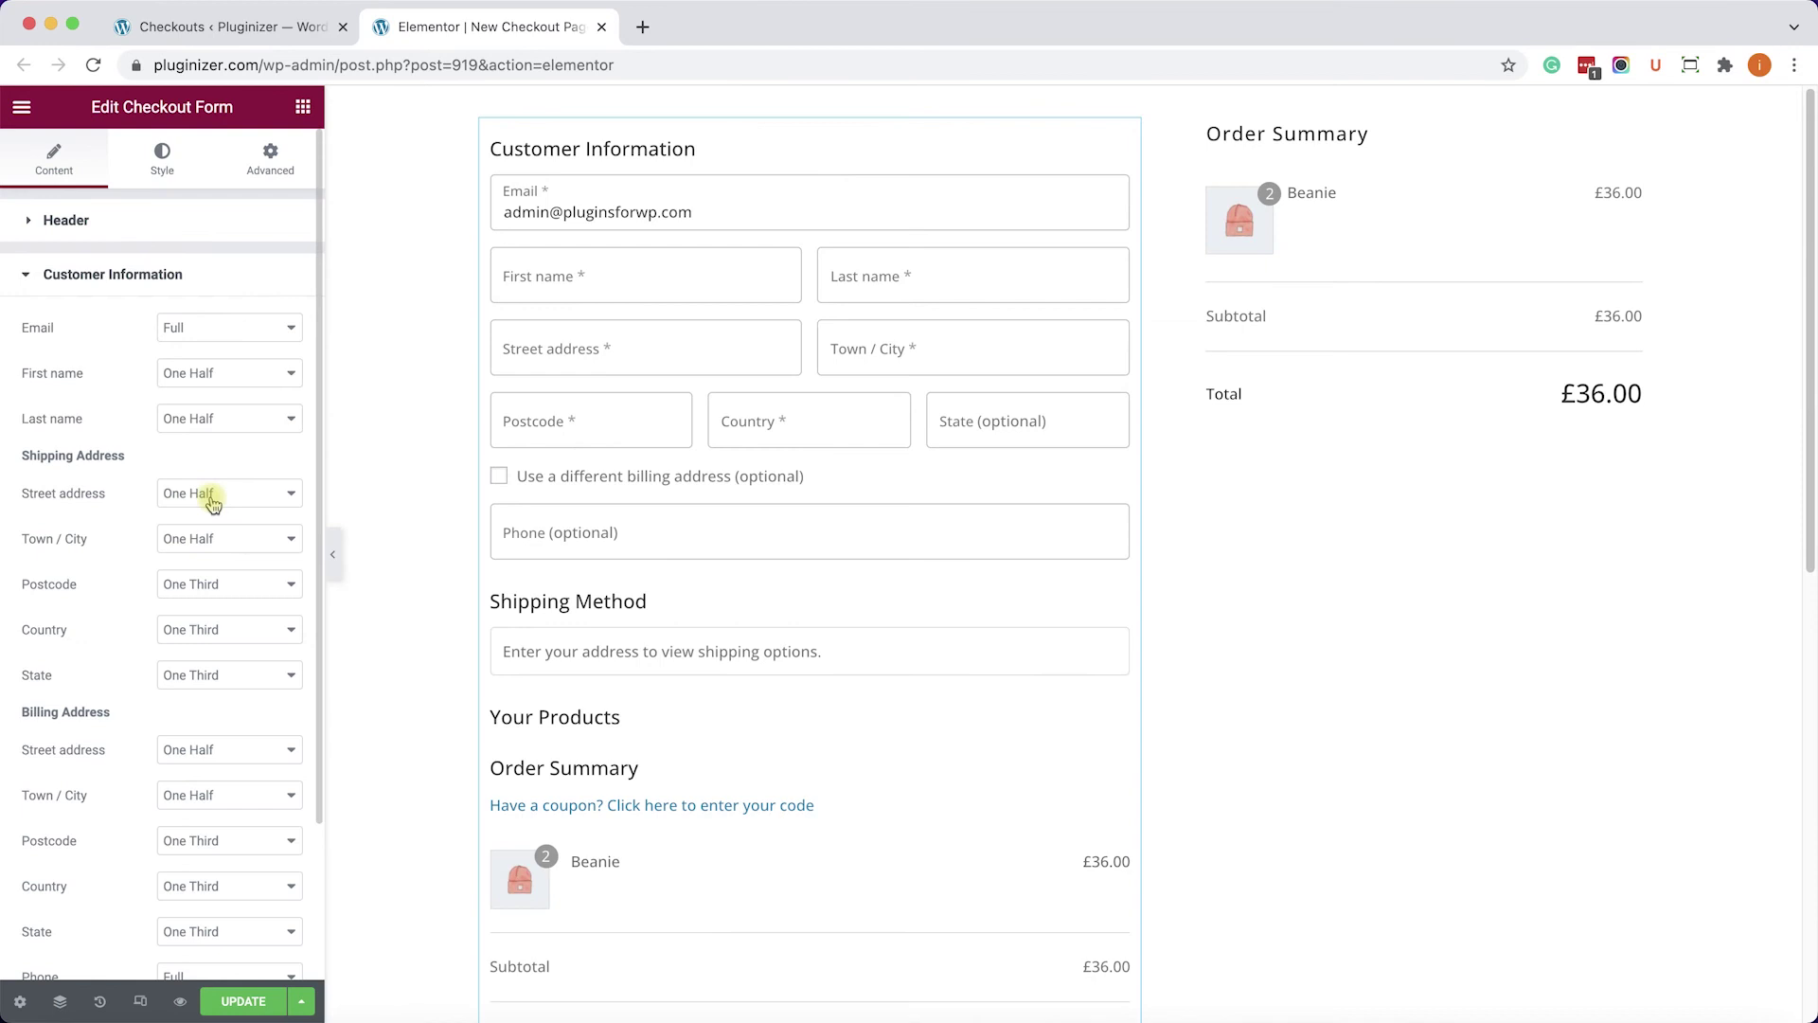
{"action": "left_click", "coordinate": [182, 274]}
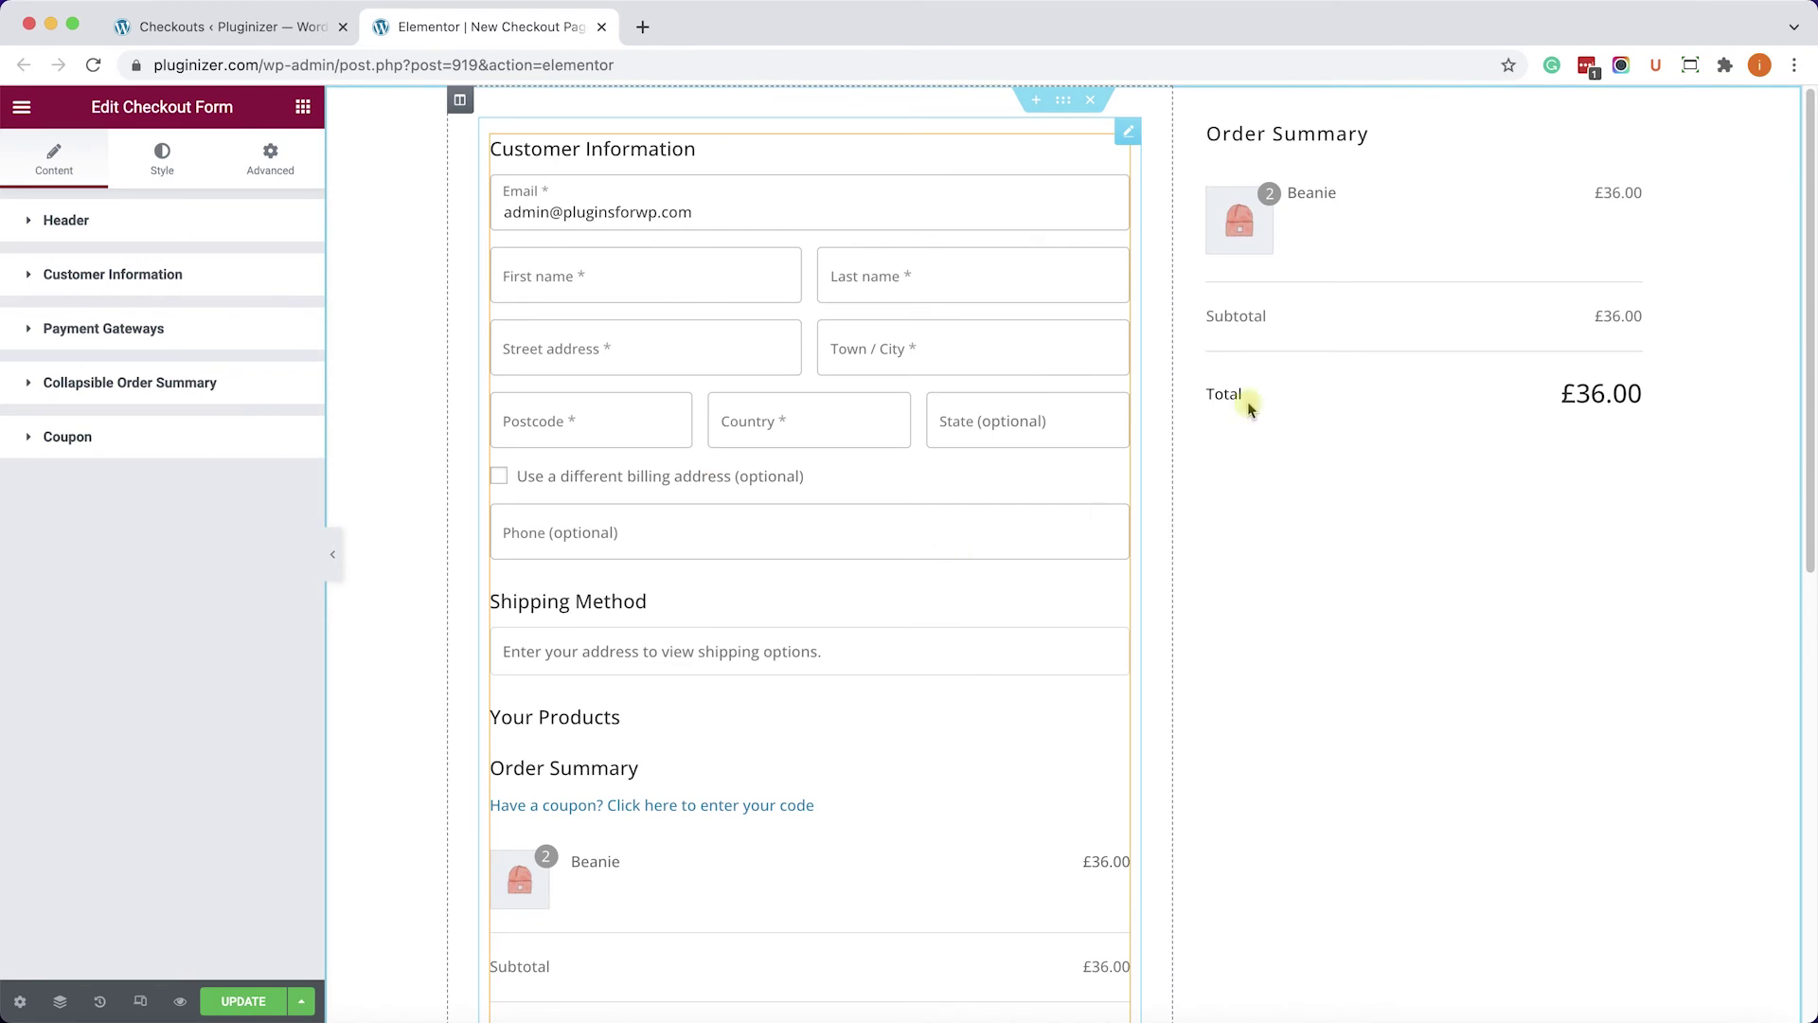
{"action": "left_click", "coordinate": [1337, 282]}
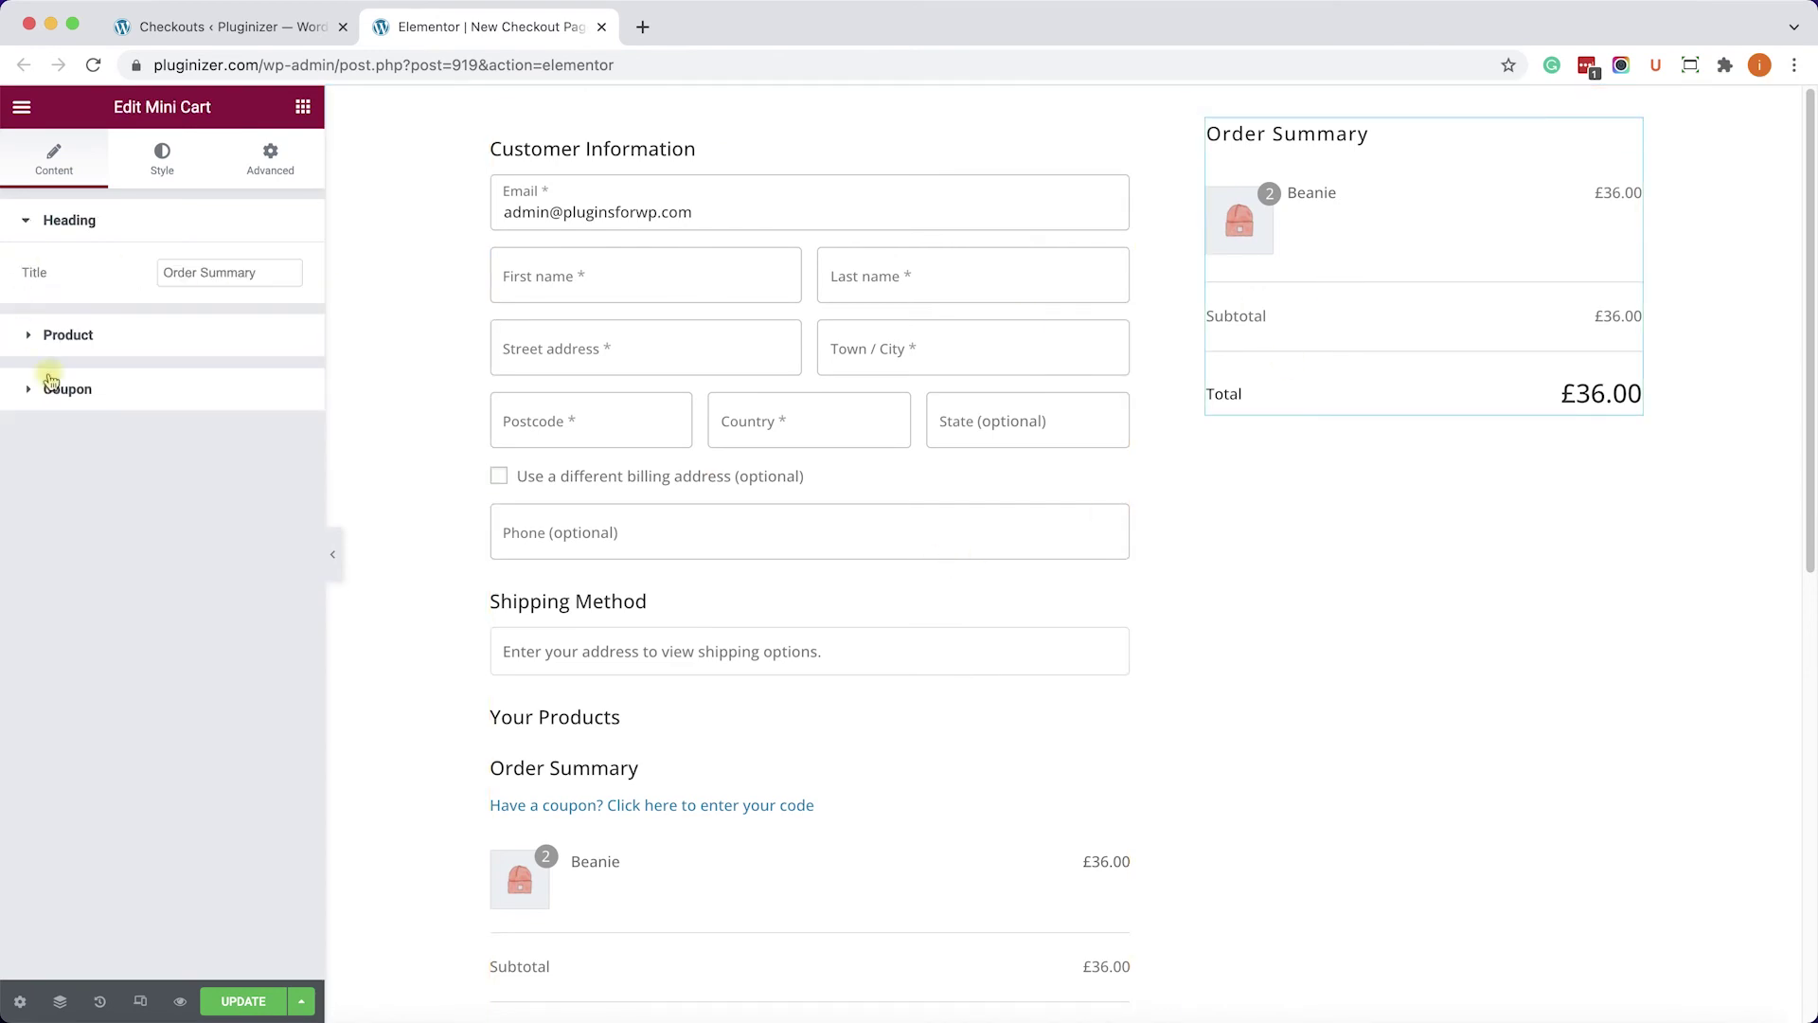
{"action": "left_click", "coordinate": [100, 339]}
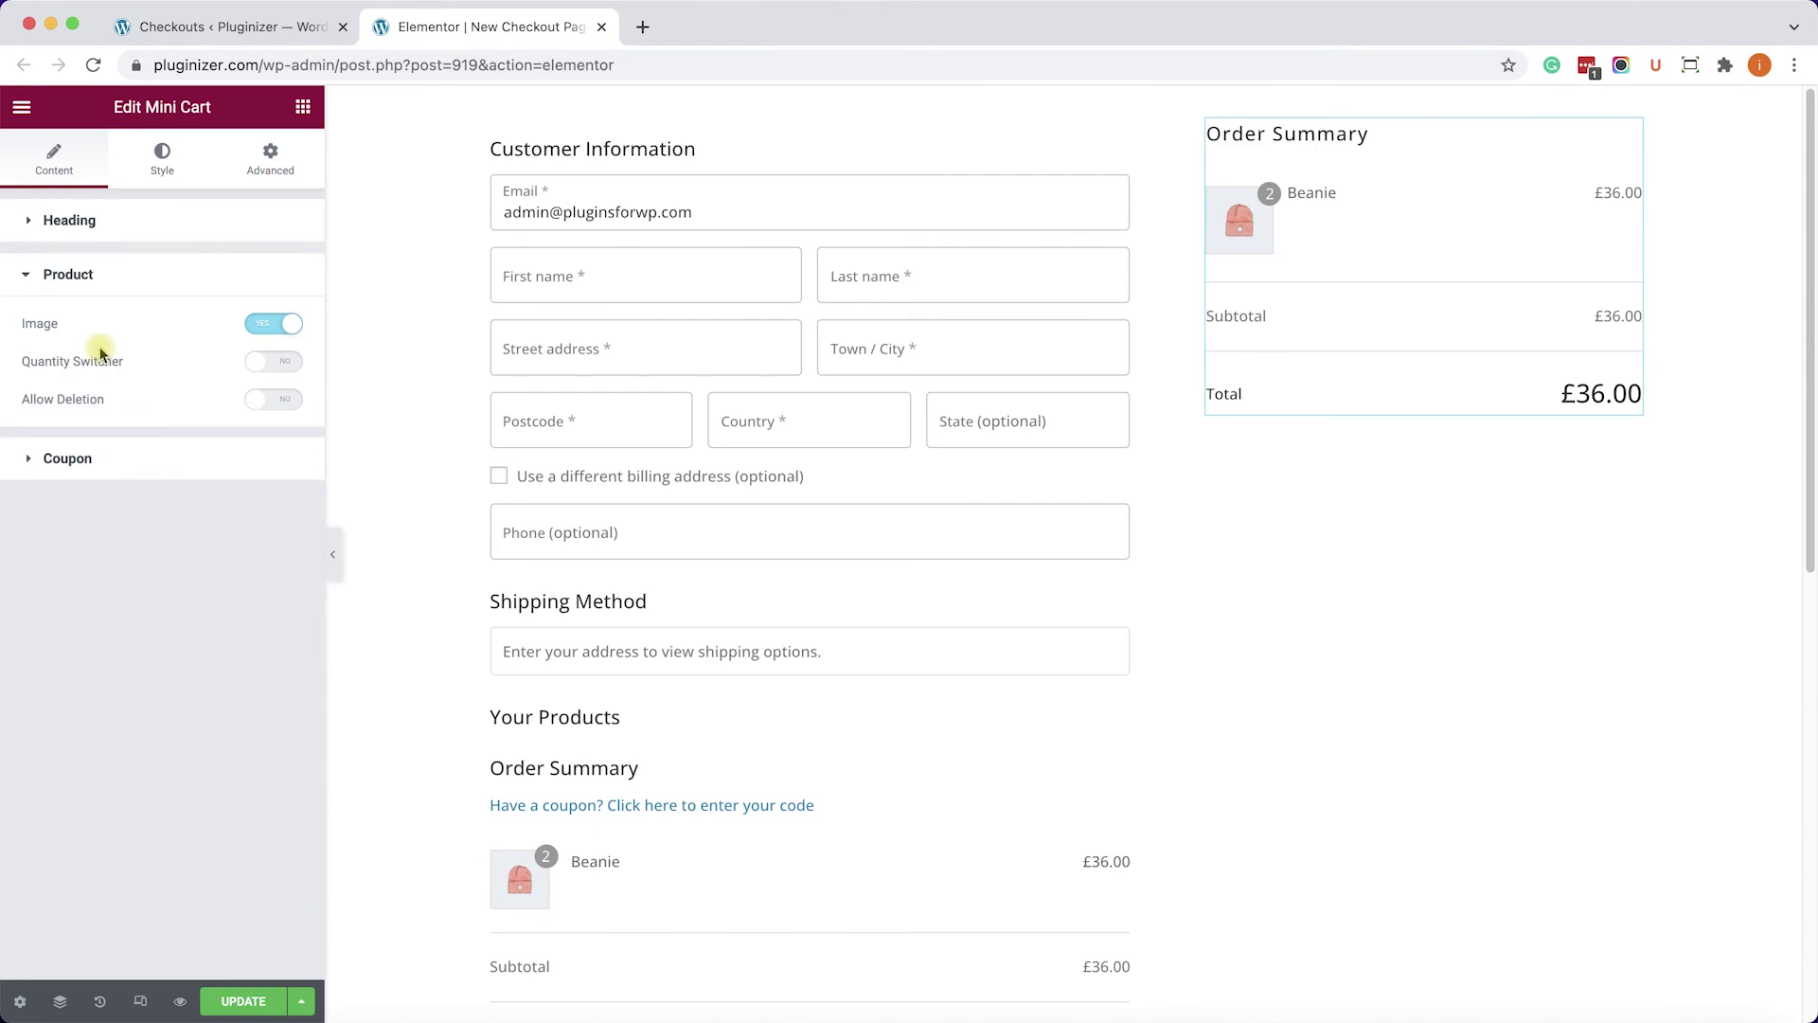
{"action": "left_click", "coordinate": [126, 462]}
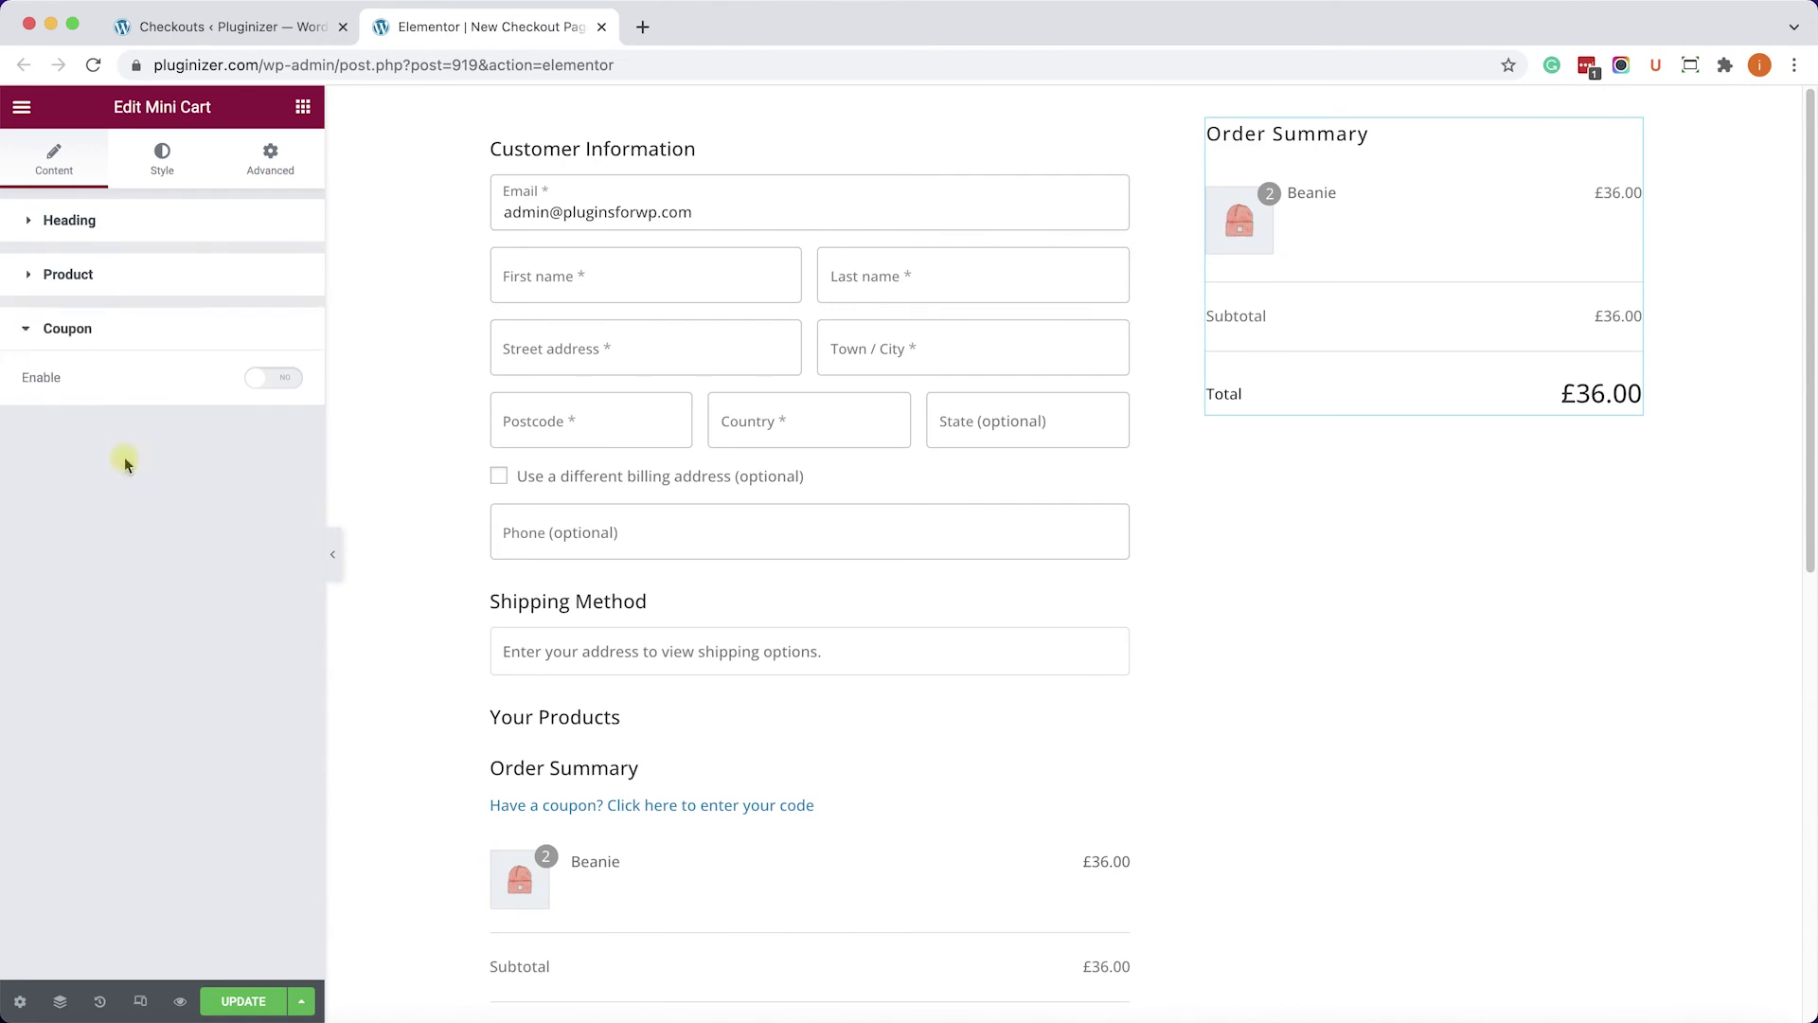
{"action": "left_click", "coordinate": [180, 345]}
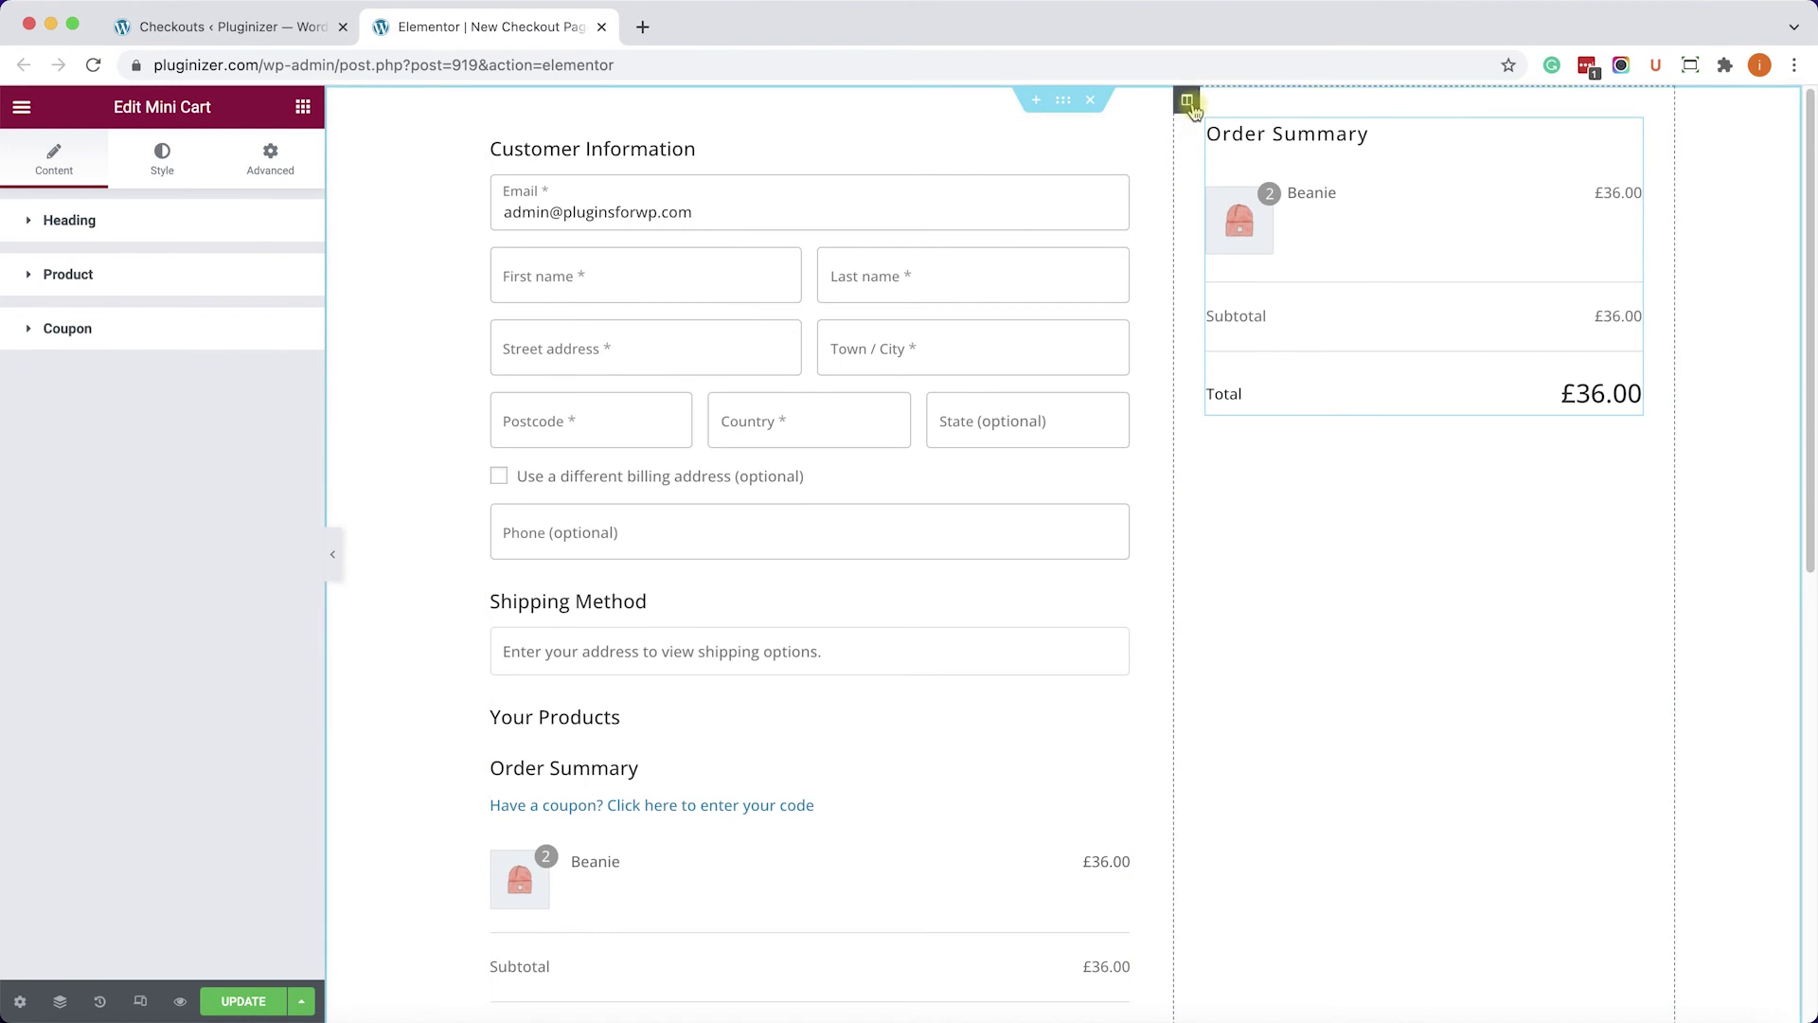
Give the right order-summary column a classic light grey #F8F8F8 background.
{"action": "left_click", "coordinate": [1188, 101]}
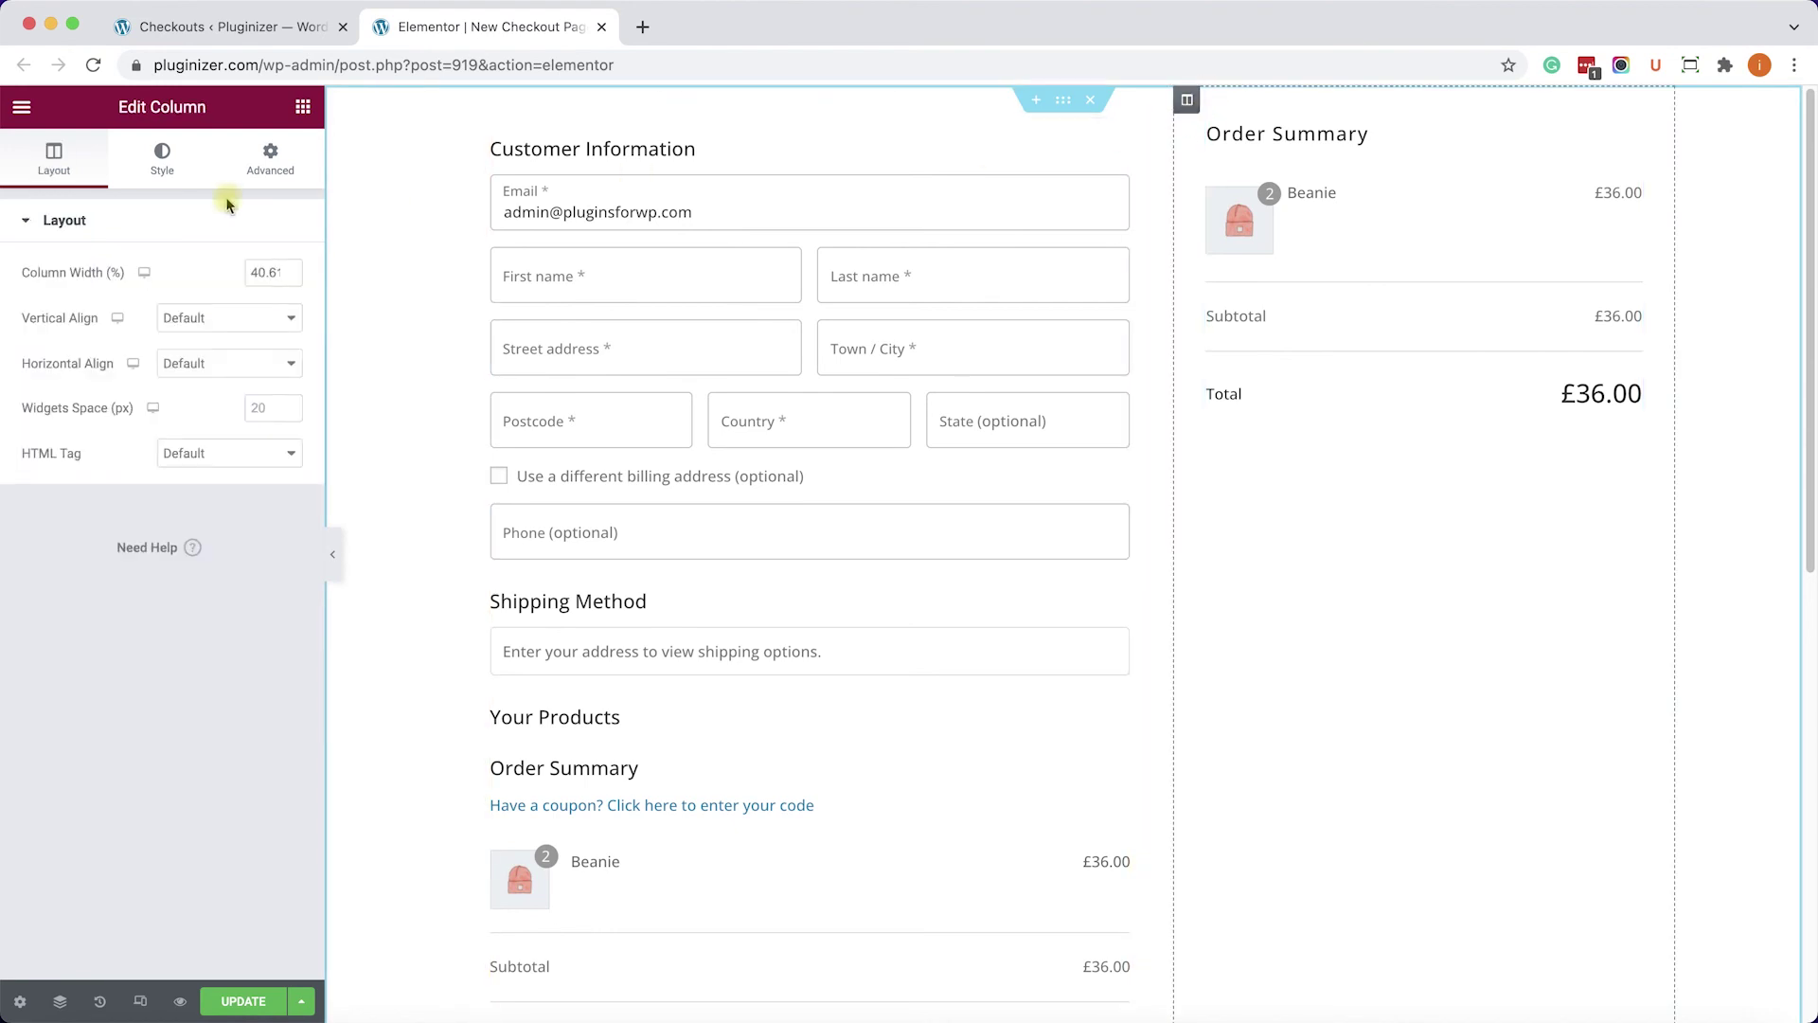
{"action": "left_click", "coordinate": [163, 159]}
{"action": "left_click", "coordinate": [230, 319]}
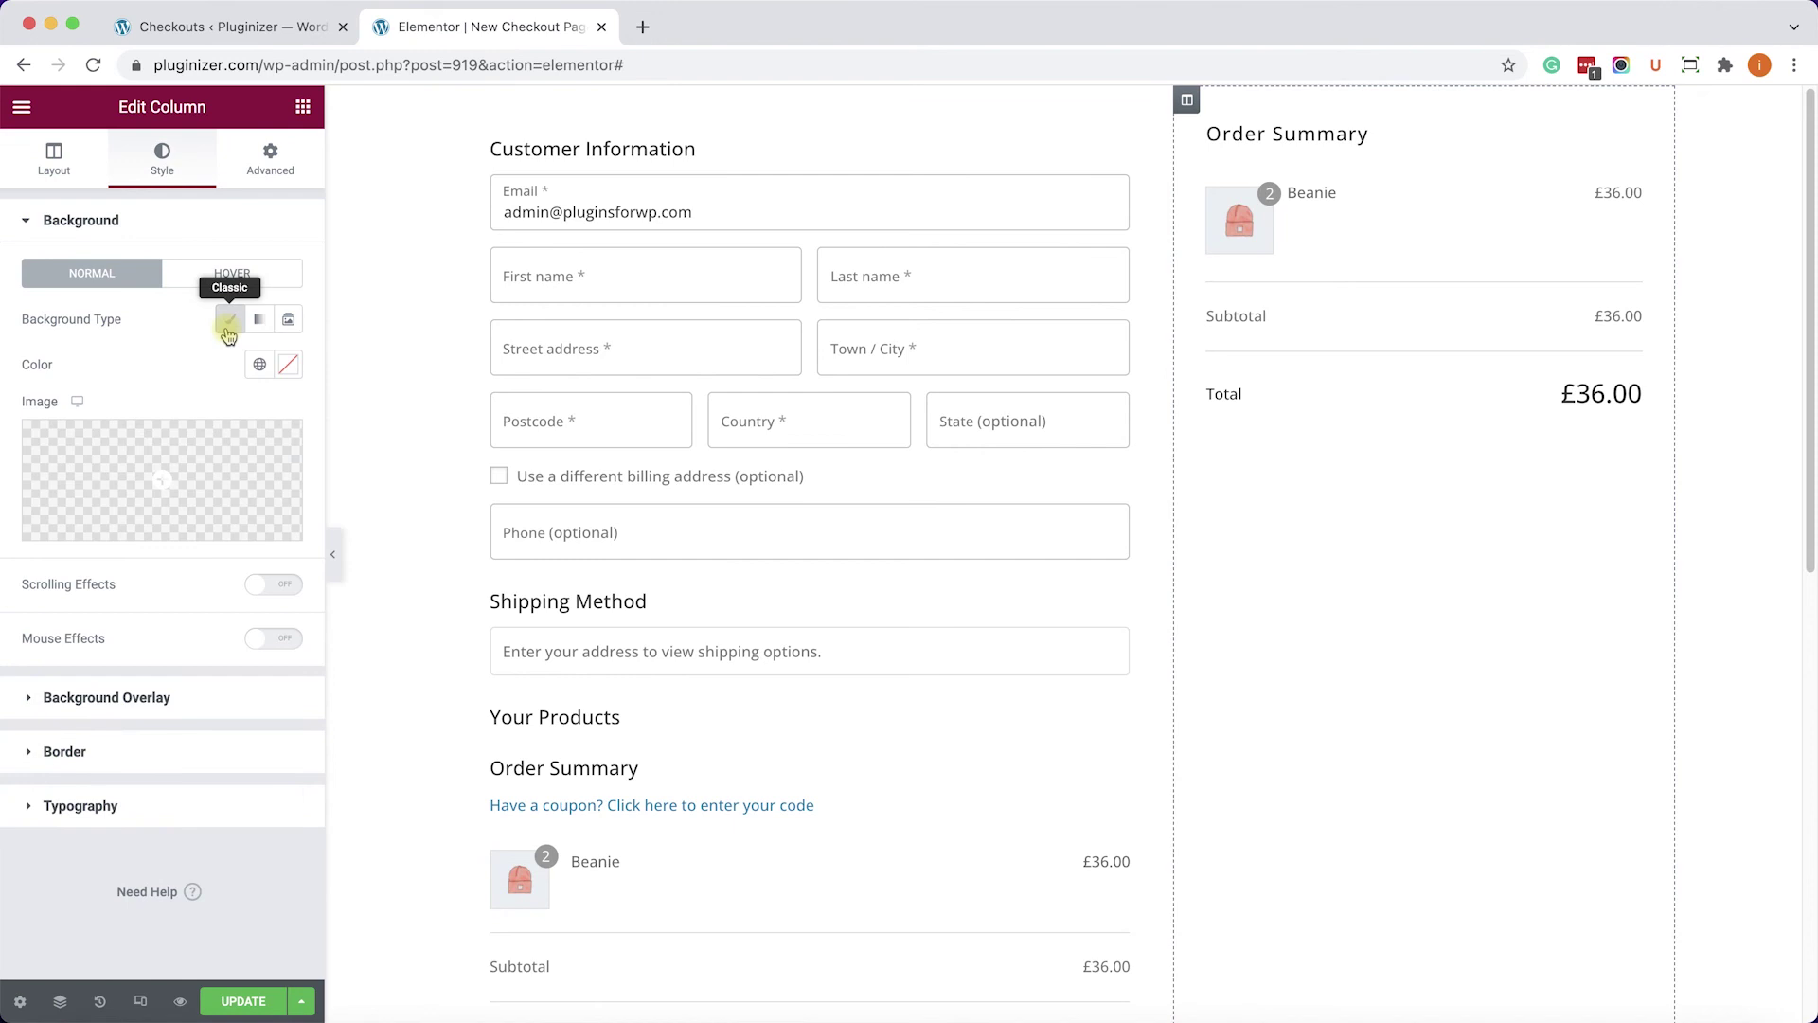
{"action": "left_click", "coordinate": [288, 363]}
{"action": "left_click_drag", "start_coordinate": [166, 464], "coordinate": [1, 454]}
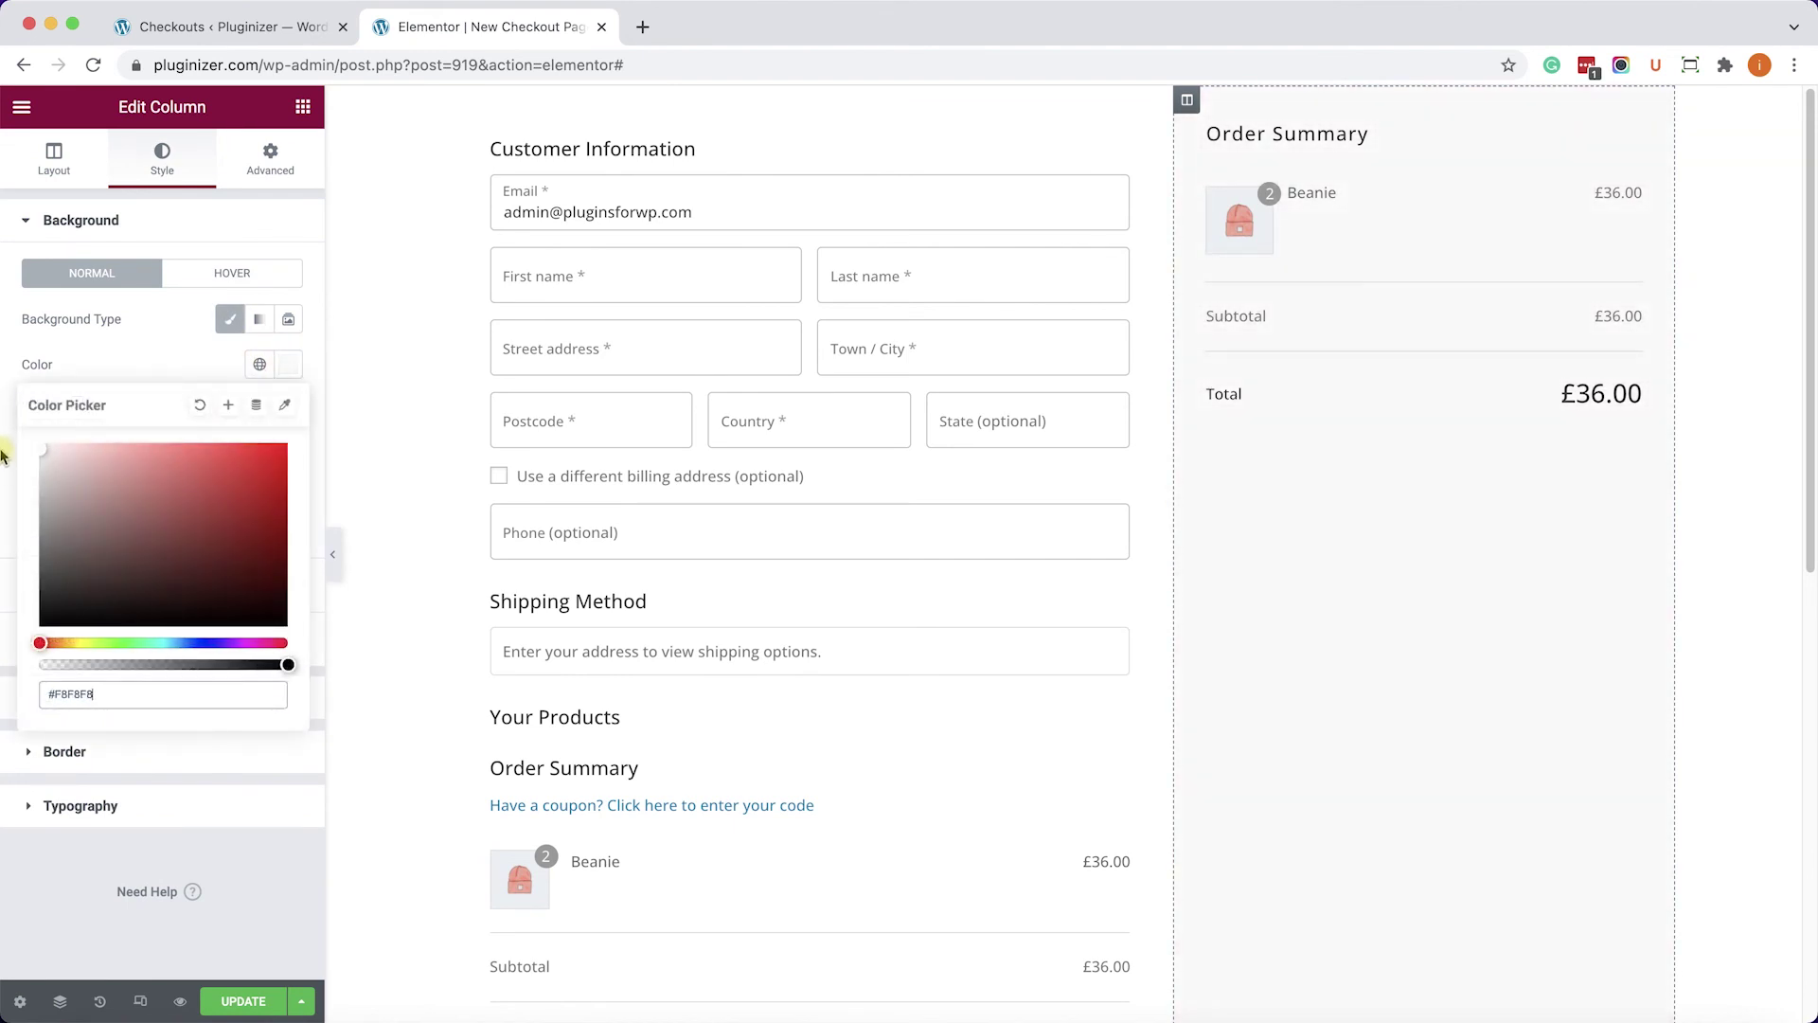
{"action": "left_click", "coordinate": [284, 366]}
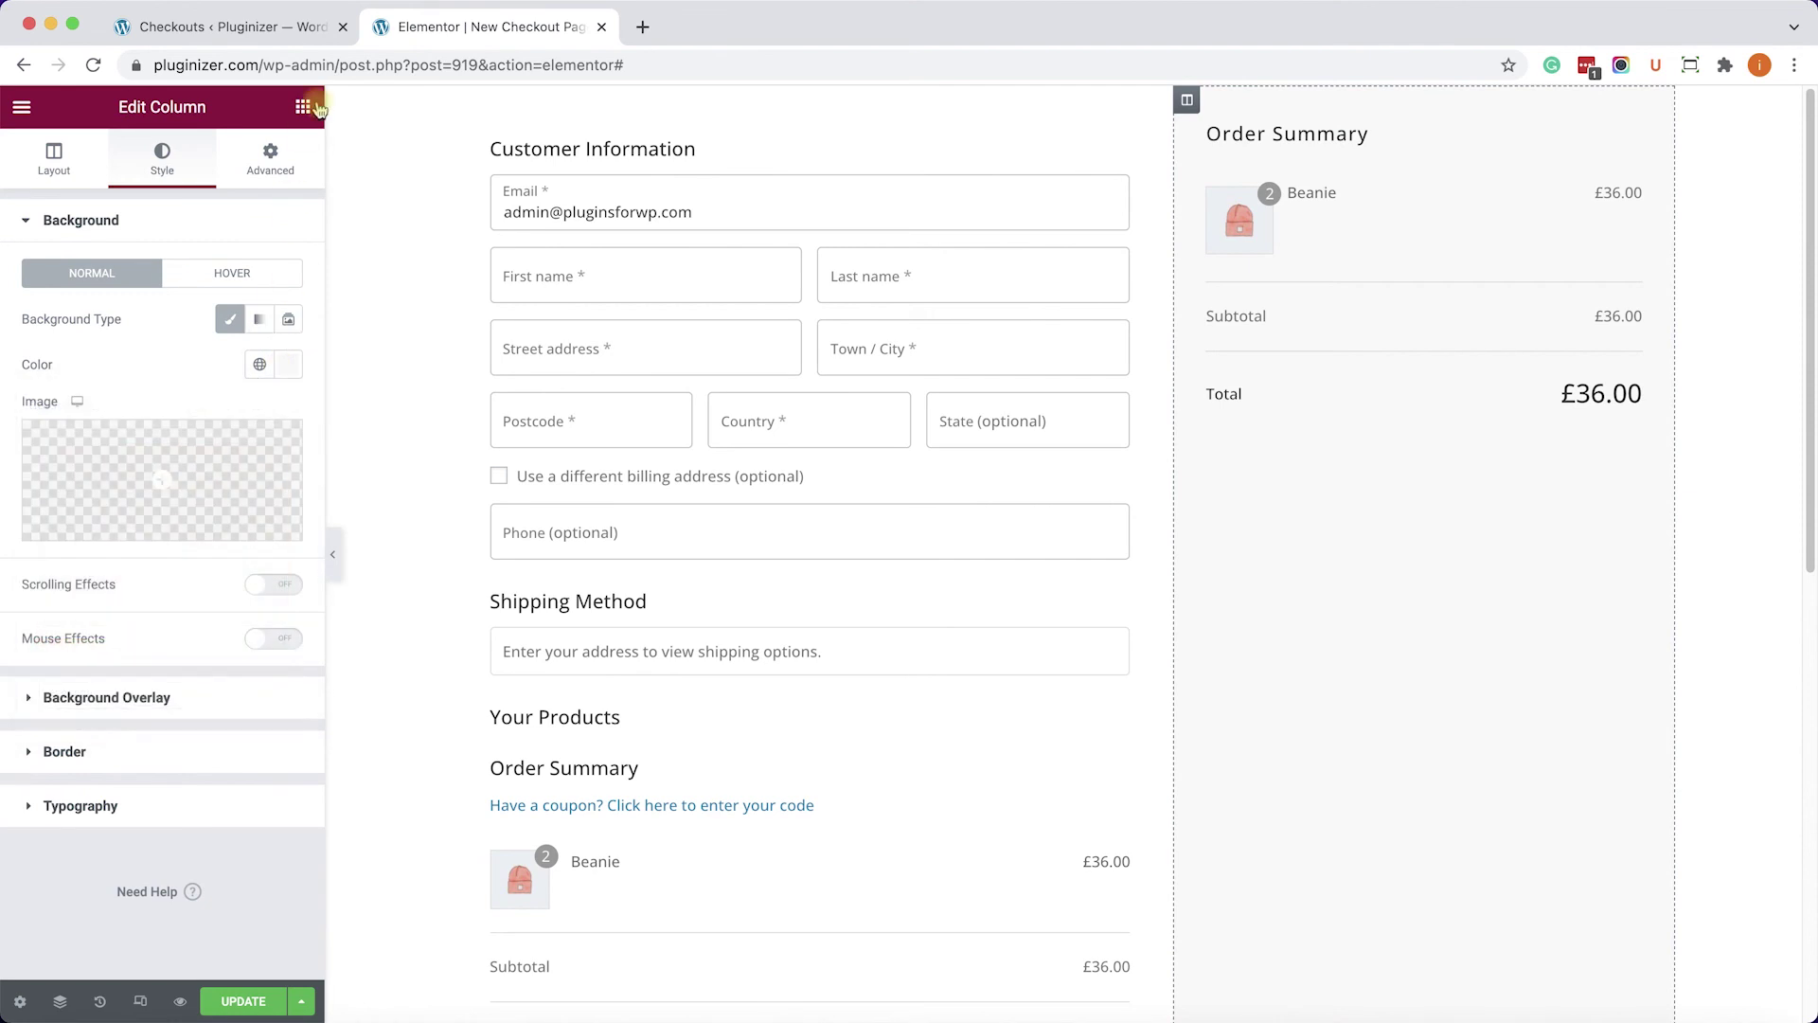
{"action": "left_click", "coordinate": [304, 107]}
Search widgets for 'review', place a Star Rating under the total and a Heading below it.
{"action": "left_click", "coordinate": [212, 194]}
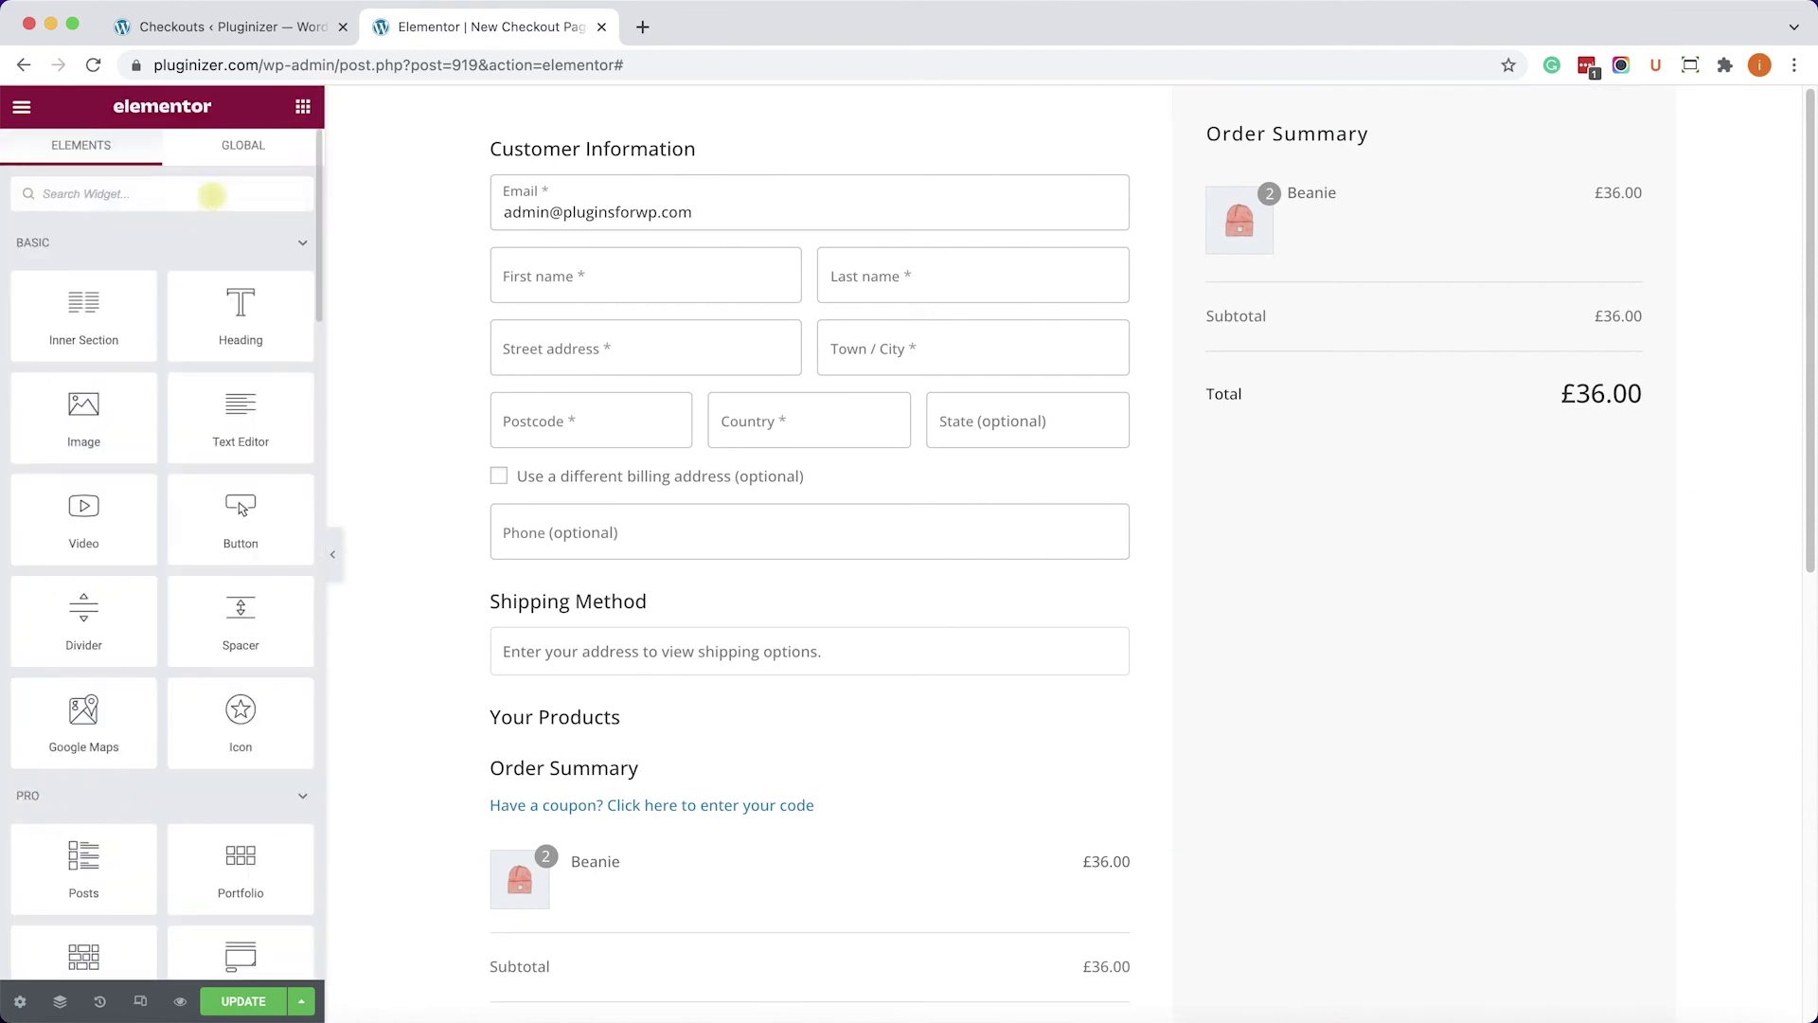
{"action": "type", "text": "revie"}
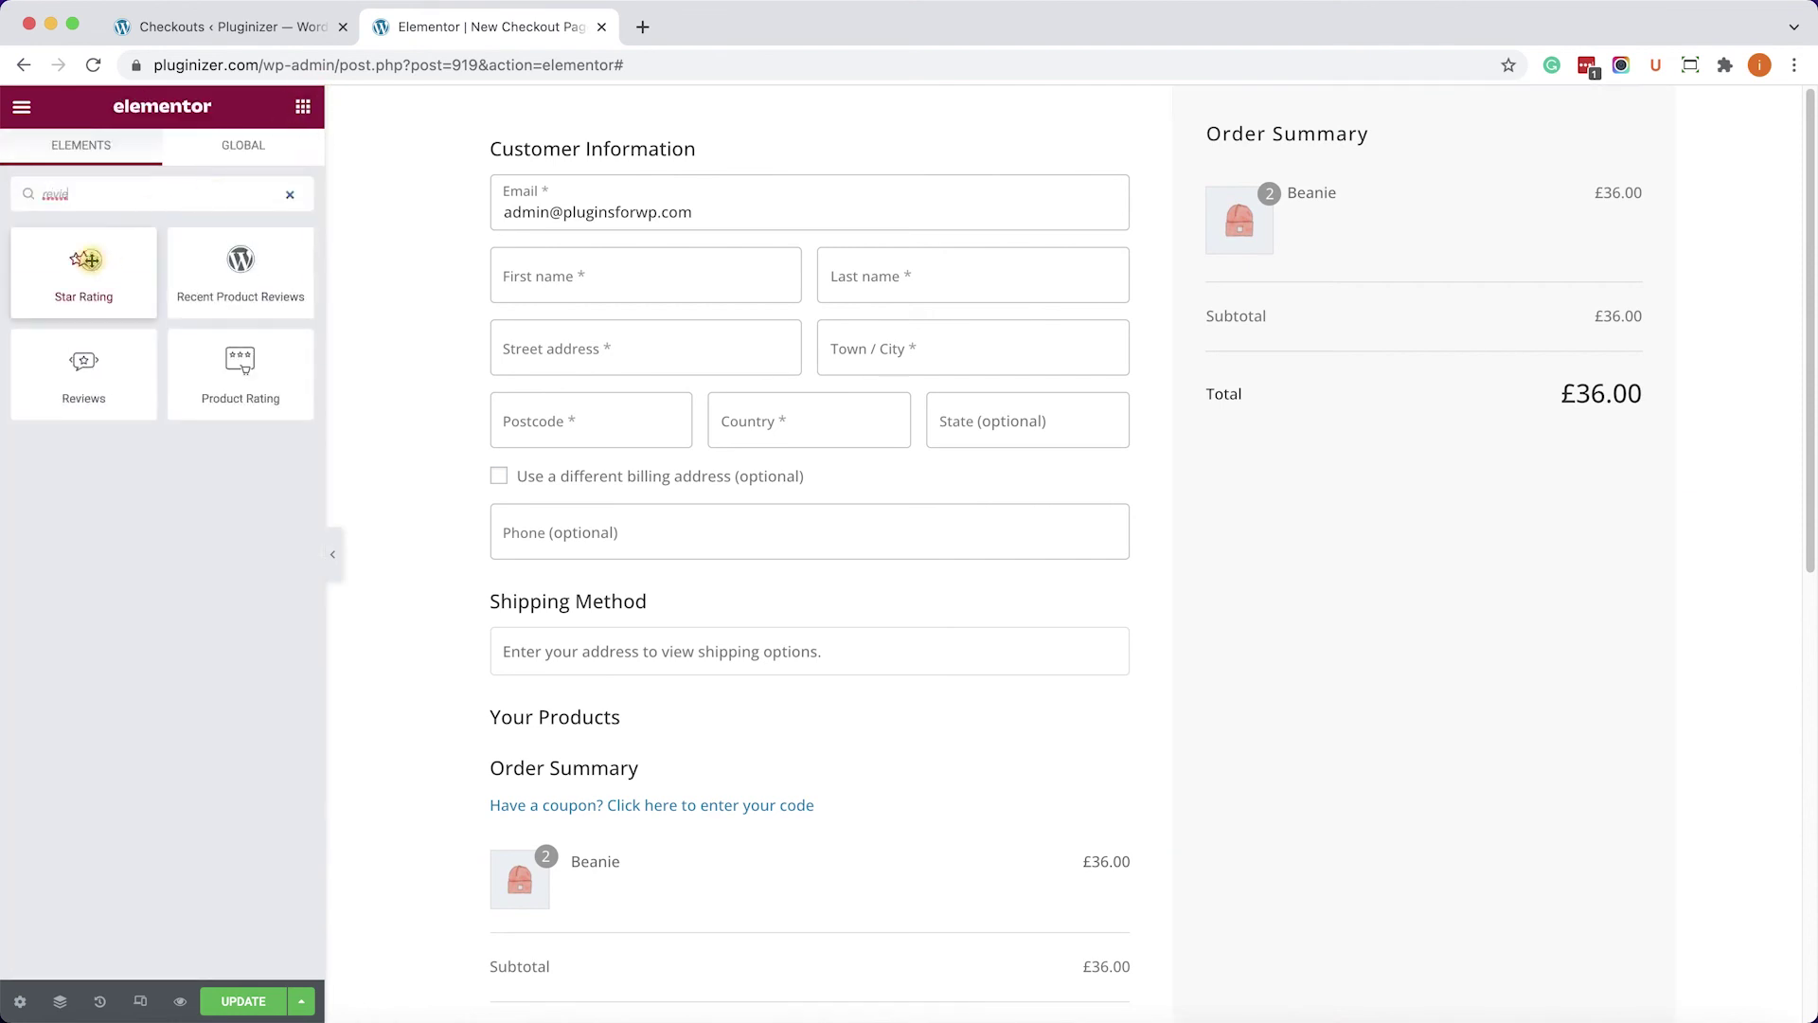
{"action": "left_click_drag", "start_coordinate": [83, 273], "coordinate": [1384, 411]}
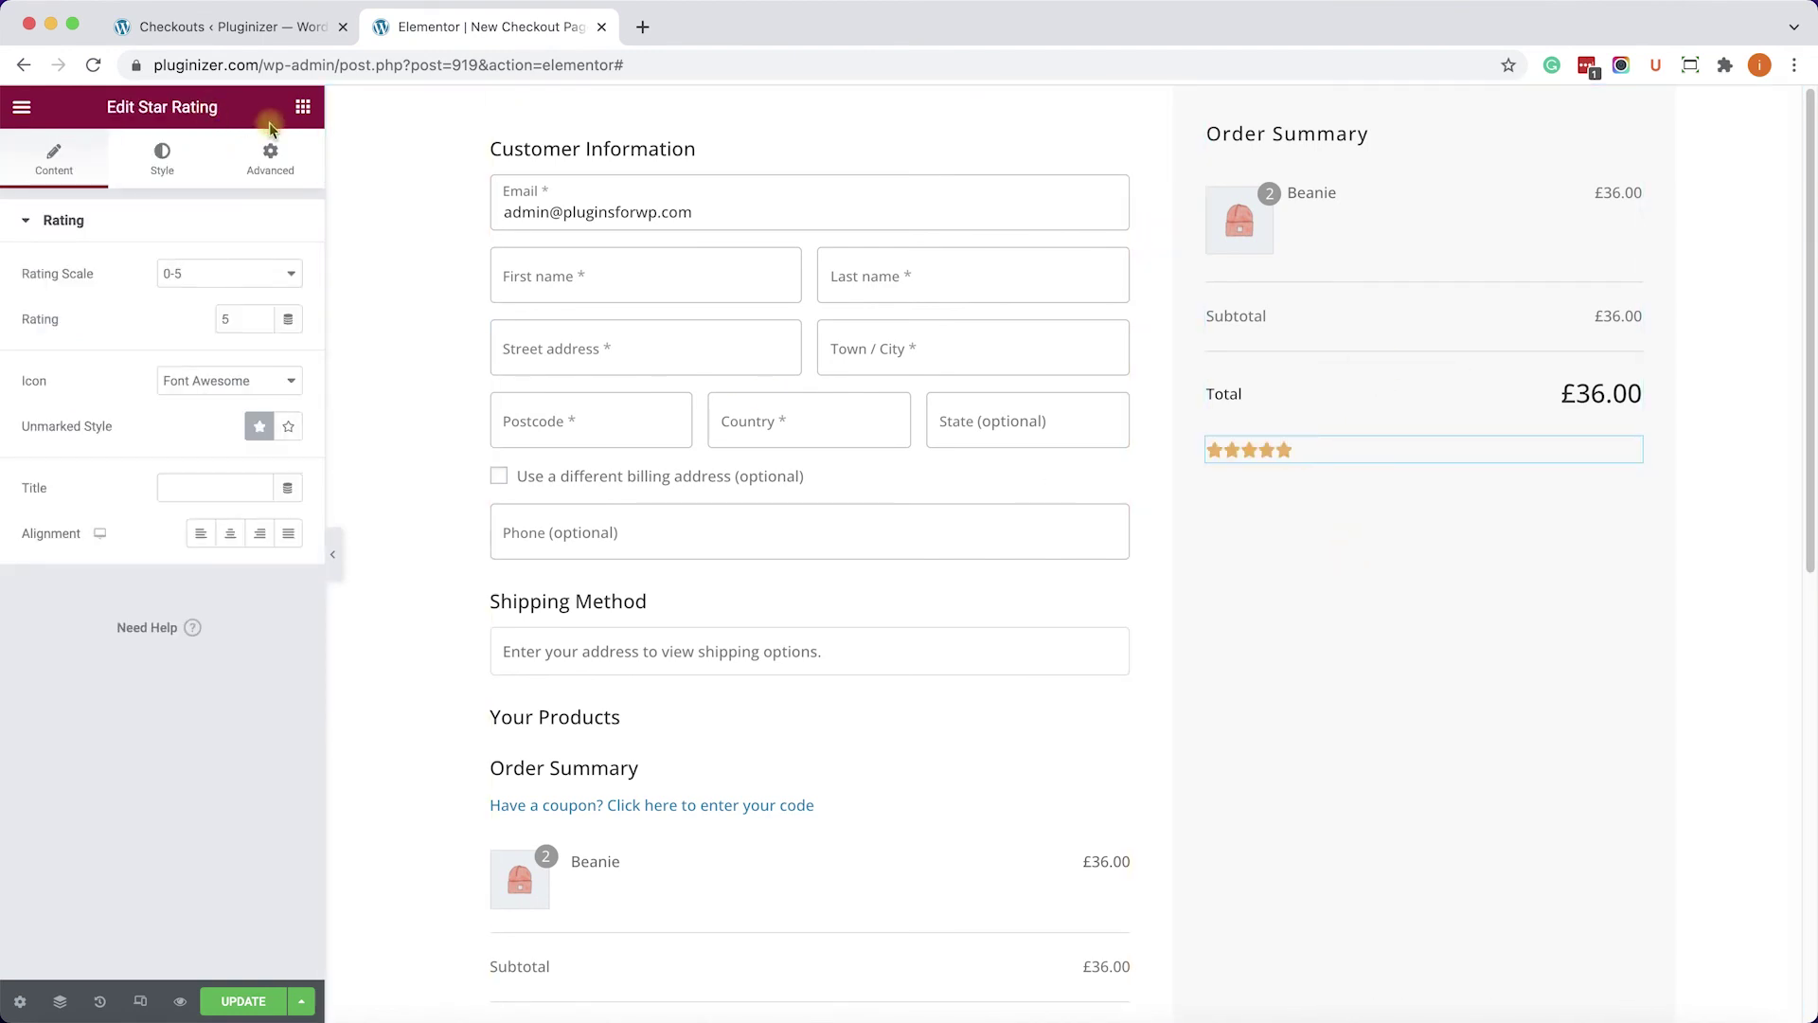
{"action": "left_click", "coordinate": [303, 107]}
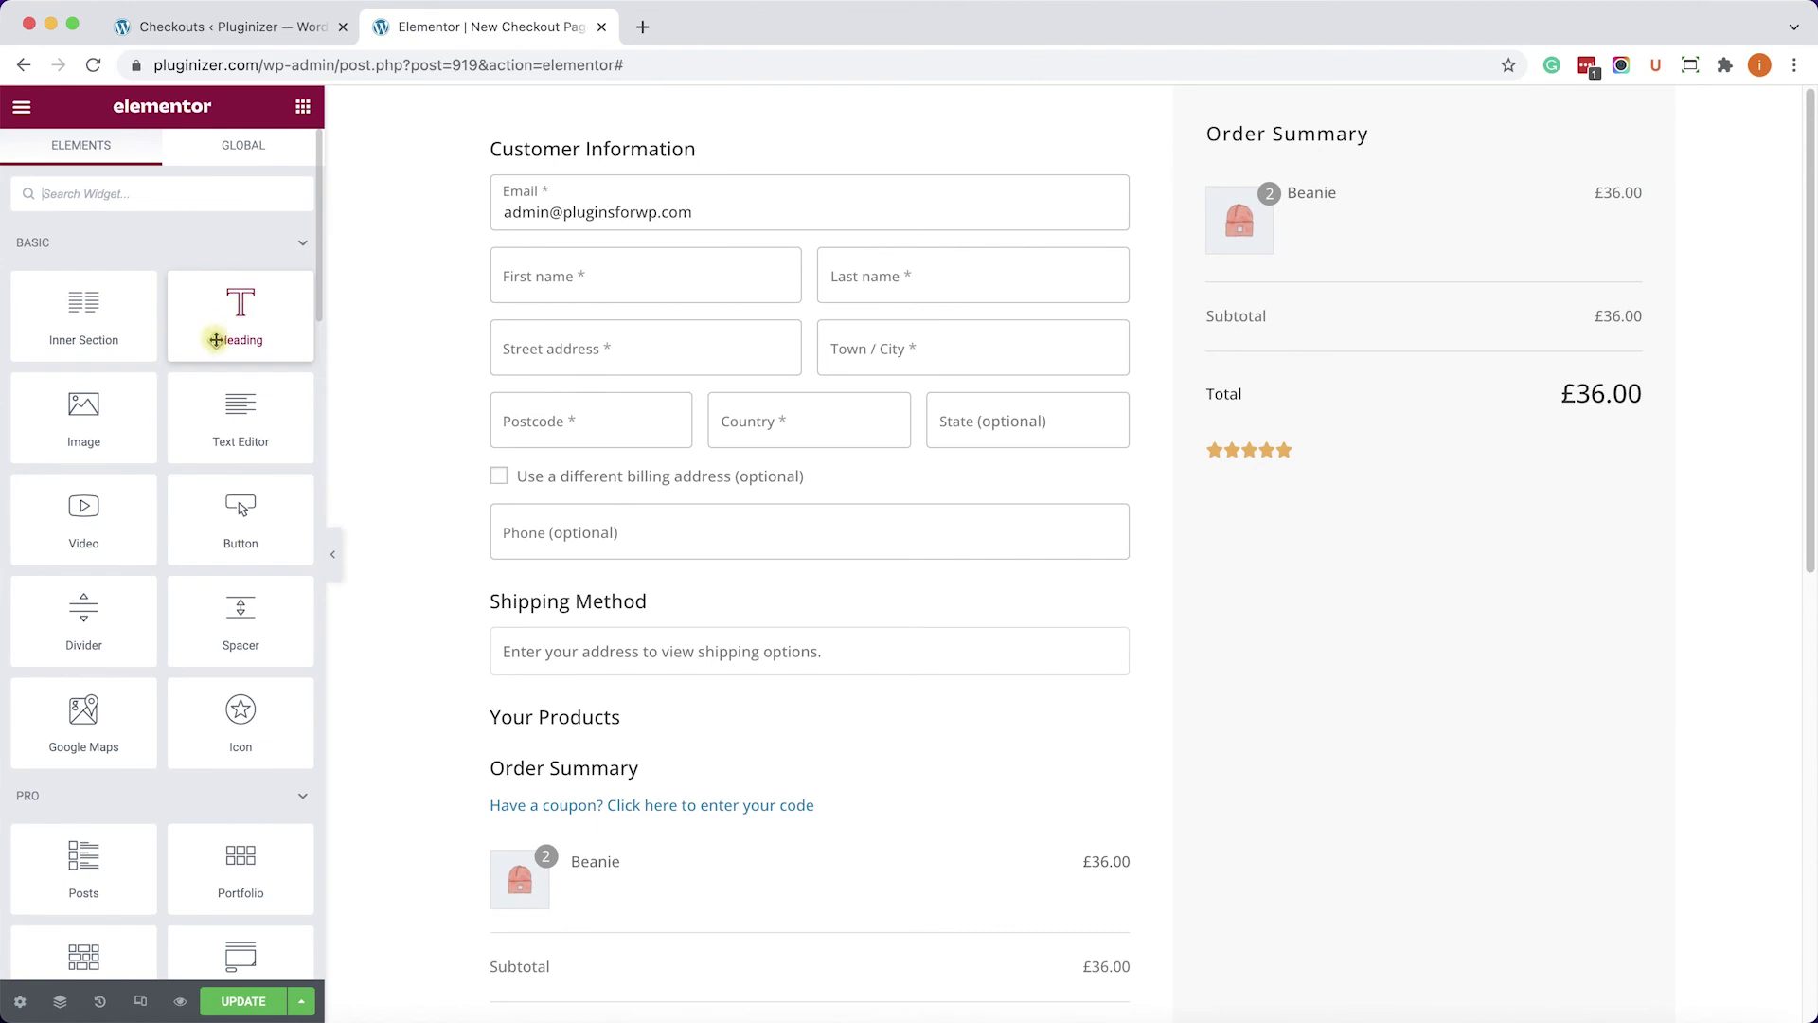
{"action": "left_click_drag", "start_coordinate": [216, 339], "coordinate": [1248, 459]}
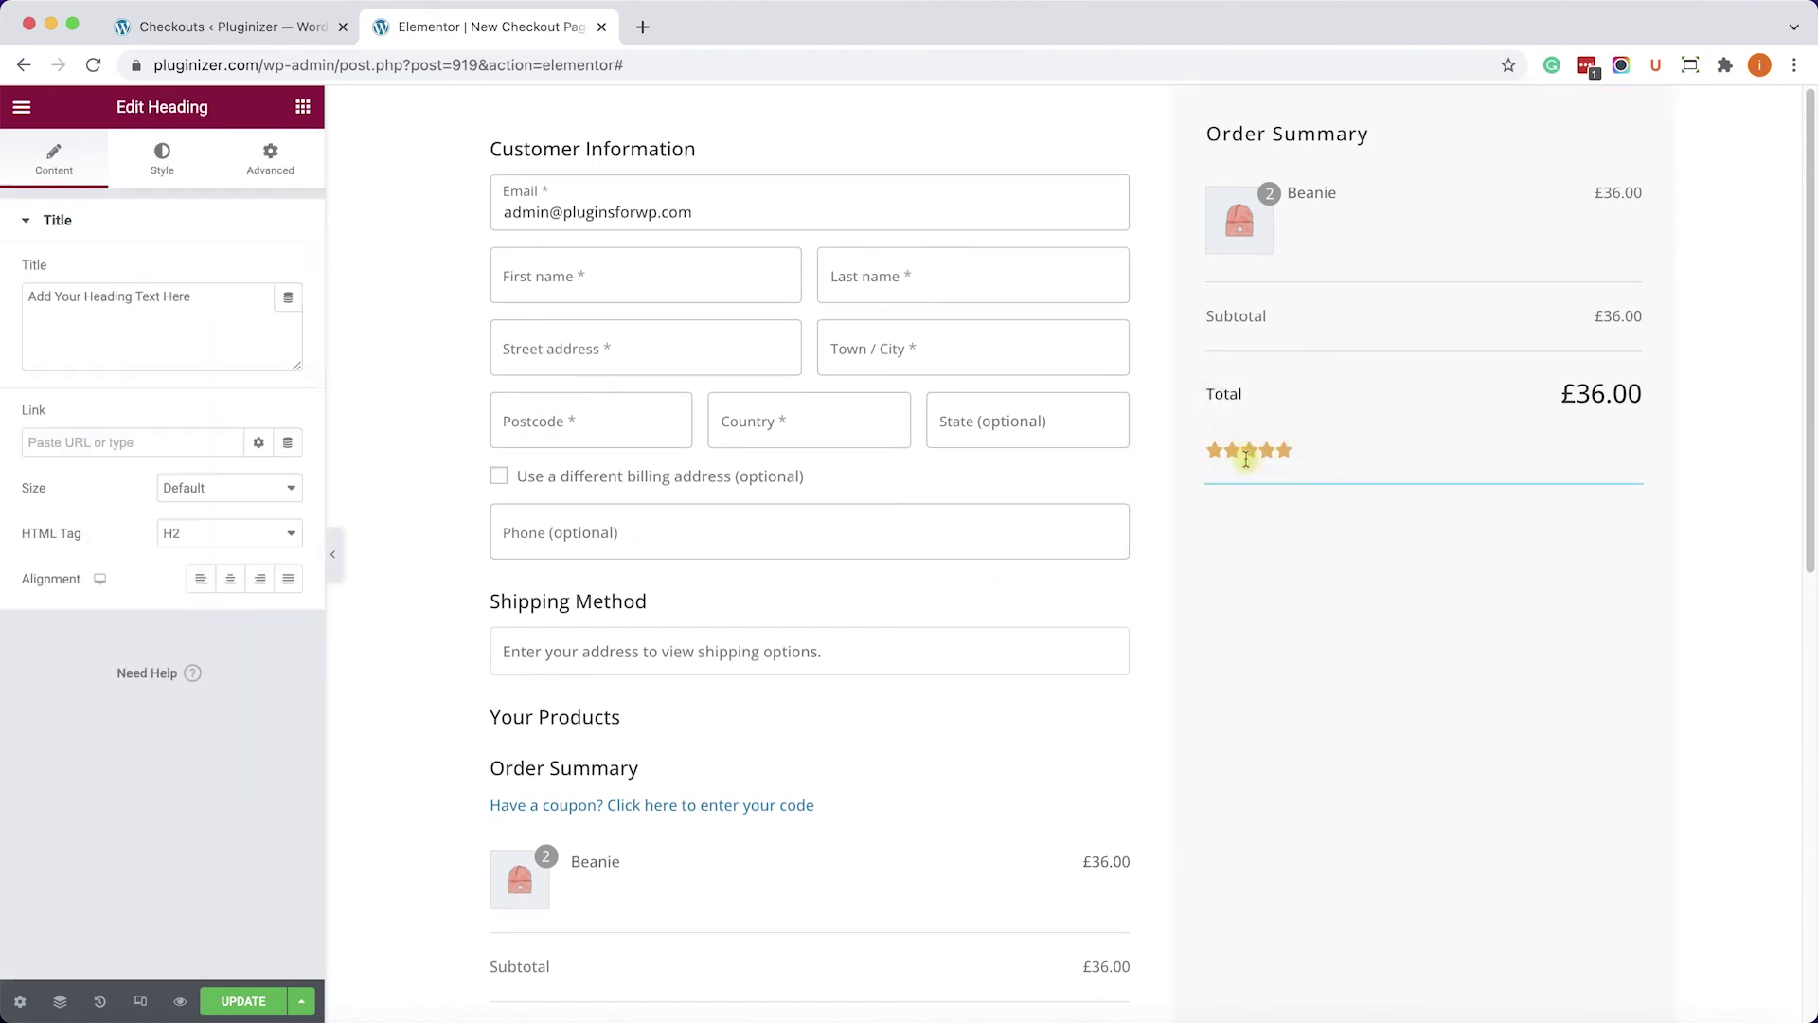
{"action": "triple_click", "coordinate": [238, 306]}
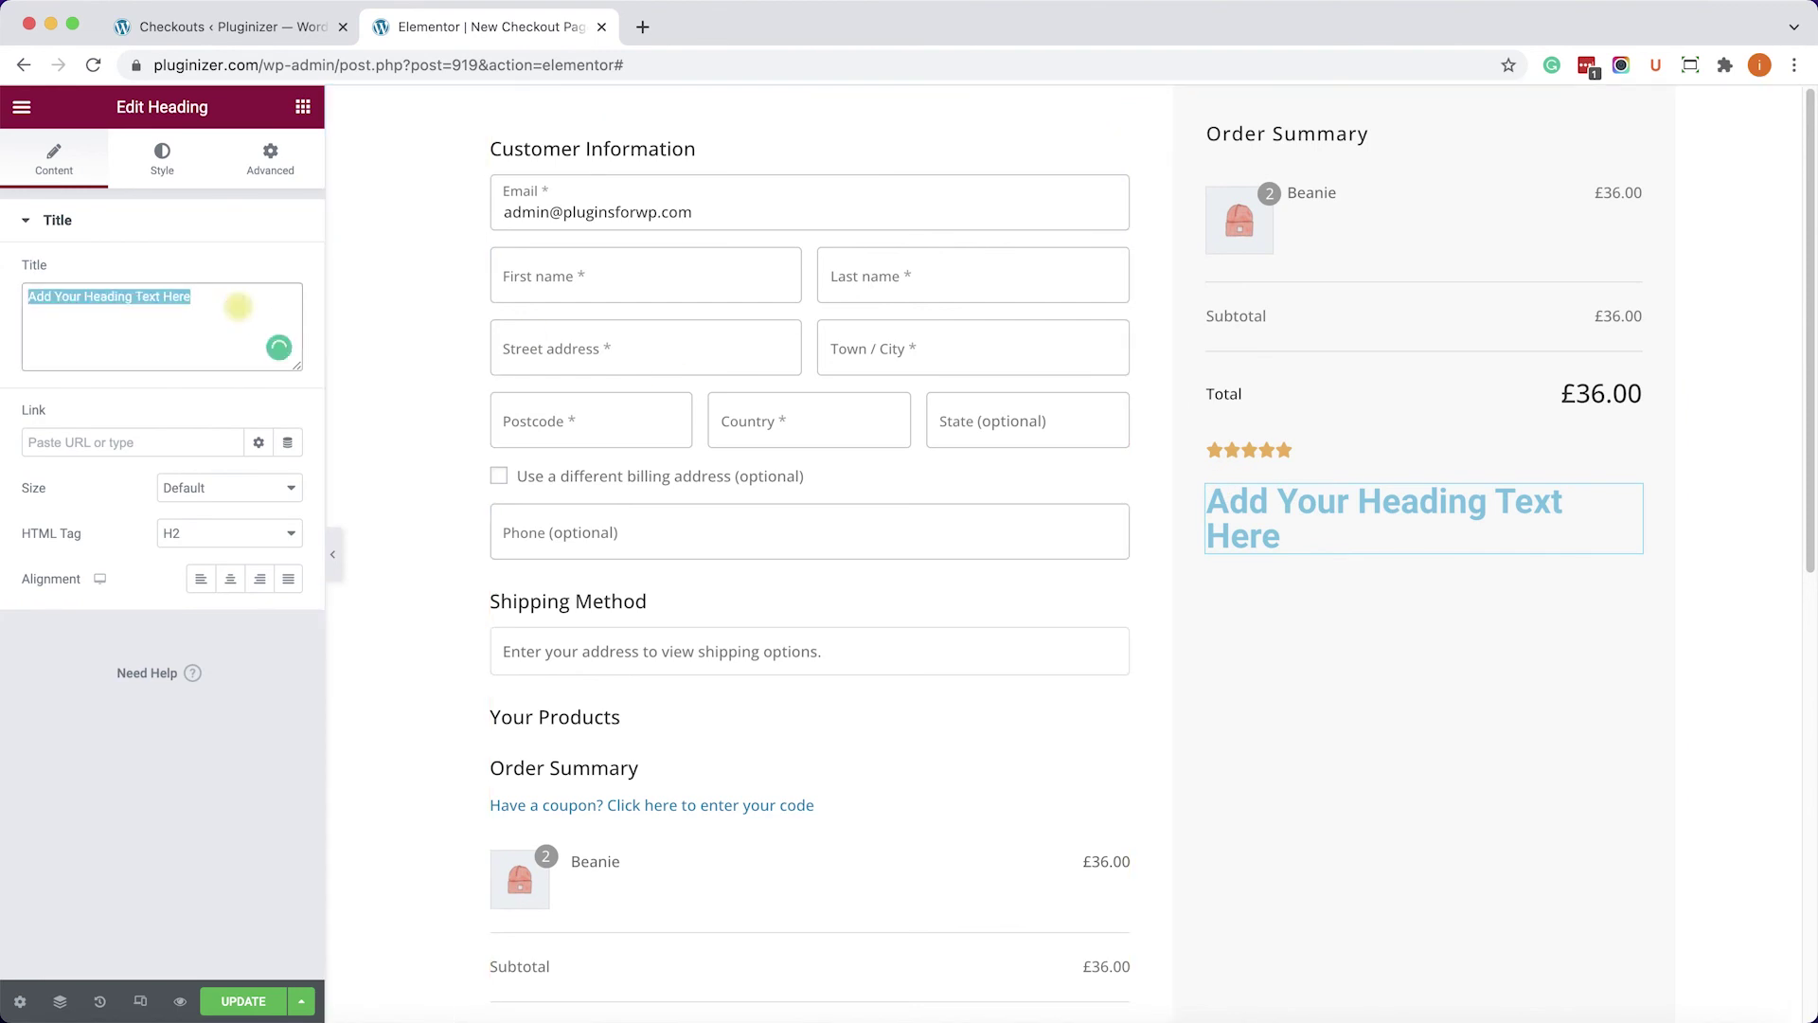
Title the heading 'Great service' and add an Image and a Text Editor widget below it.
{"action": "type", "text": "Great service"}
{"action": "left_click", "coordinate": [303, 106]}
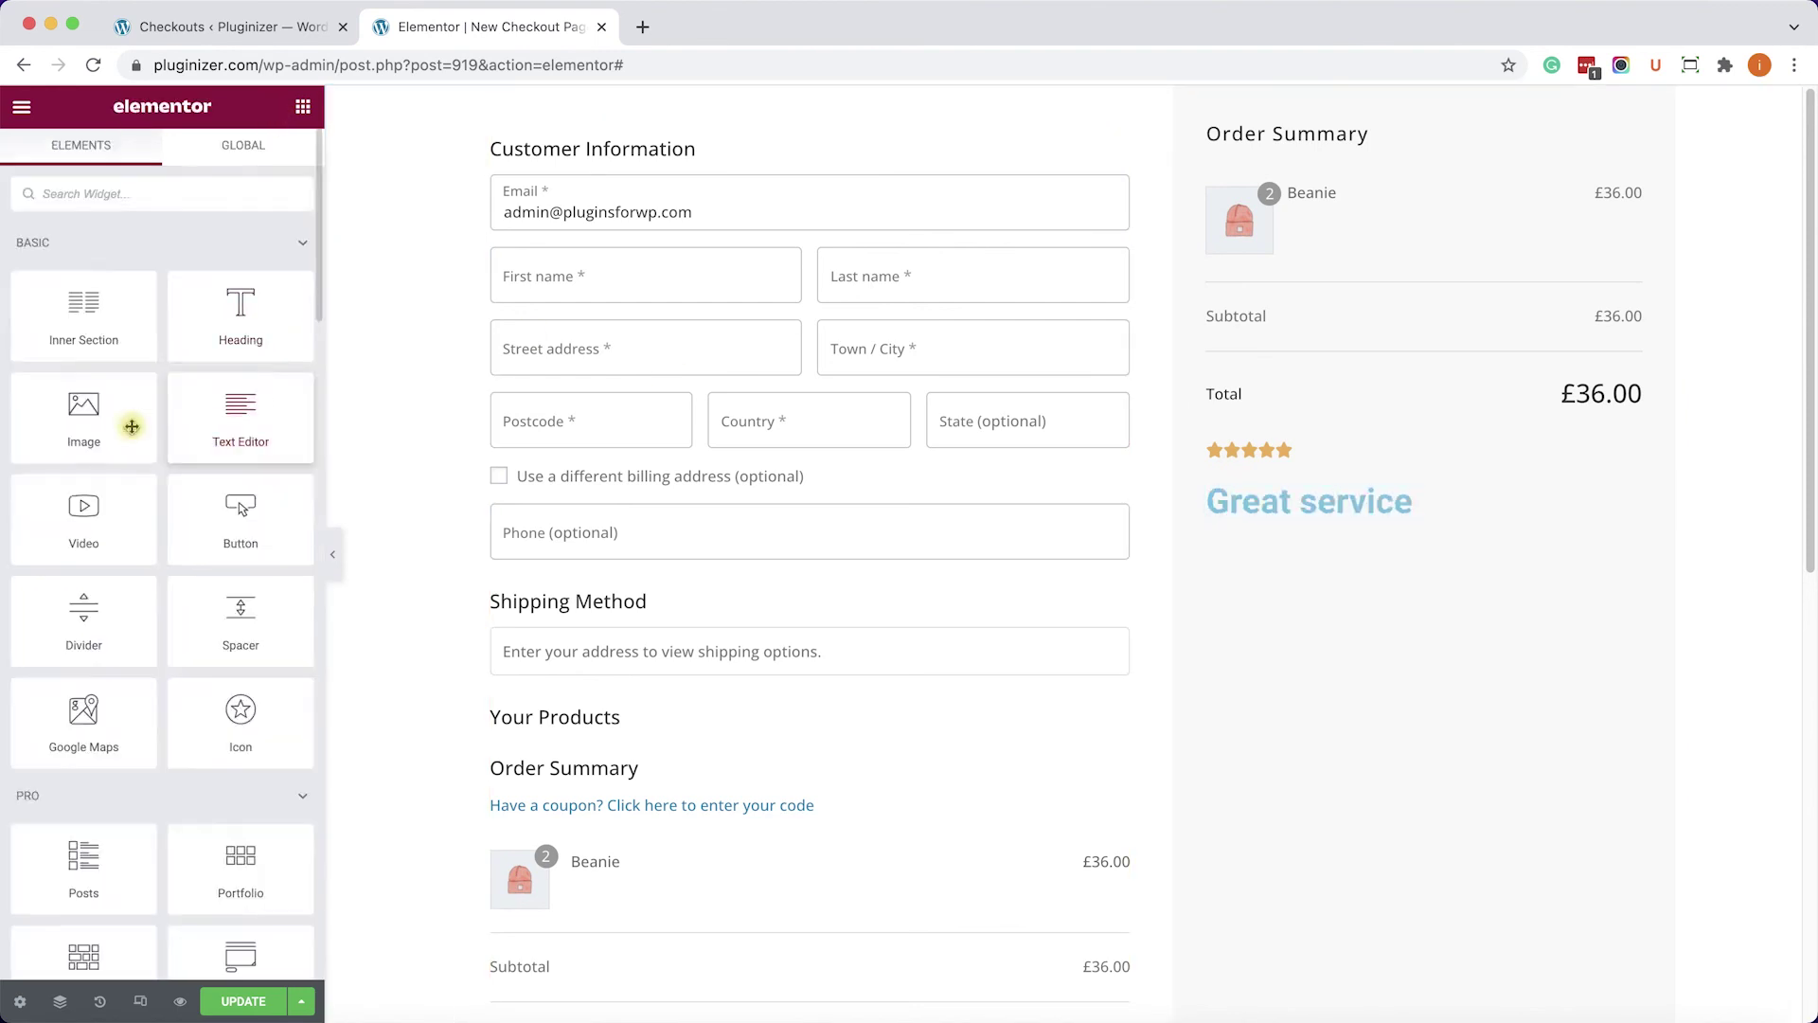
{"action": "left_click_drag", "start_coordinate": [83, 417], "coordinate": [1423, 685]}
{"action": "left_click", "coordinate": [303, 106]}
{"action": "left_click_drag", "start_coordinate": [241, 417], "coordinate": [1424, 786]}
Style the 'Great service' heading with black text in a handwritten script font.
{"action": "left_click", "coordinate": [1309, 386]}
{"action": "left_click", "coordinate": [162, 157]}
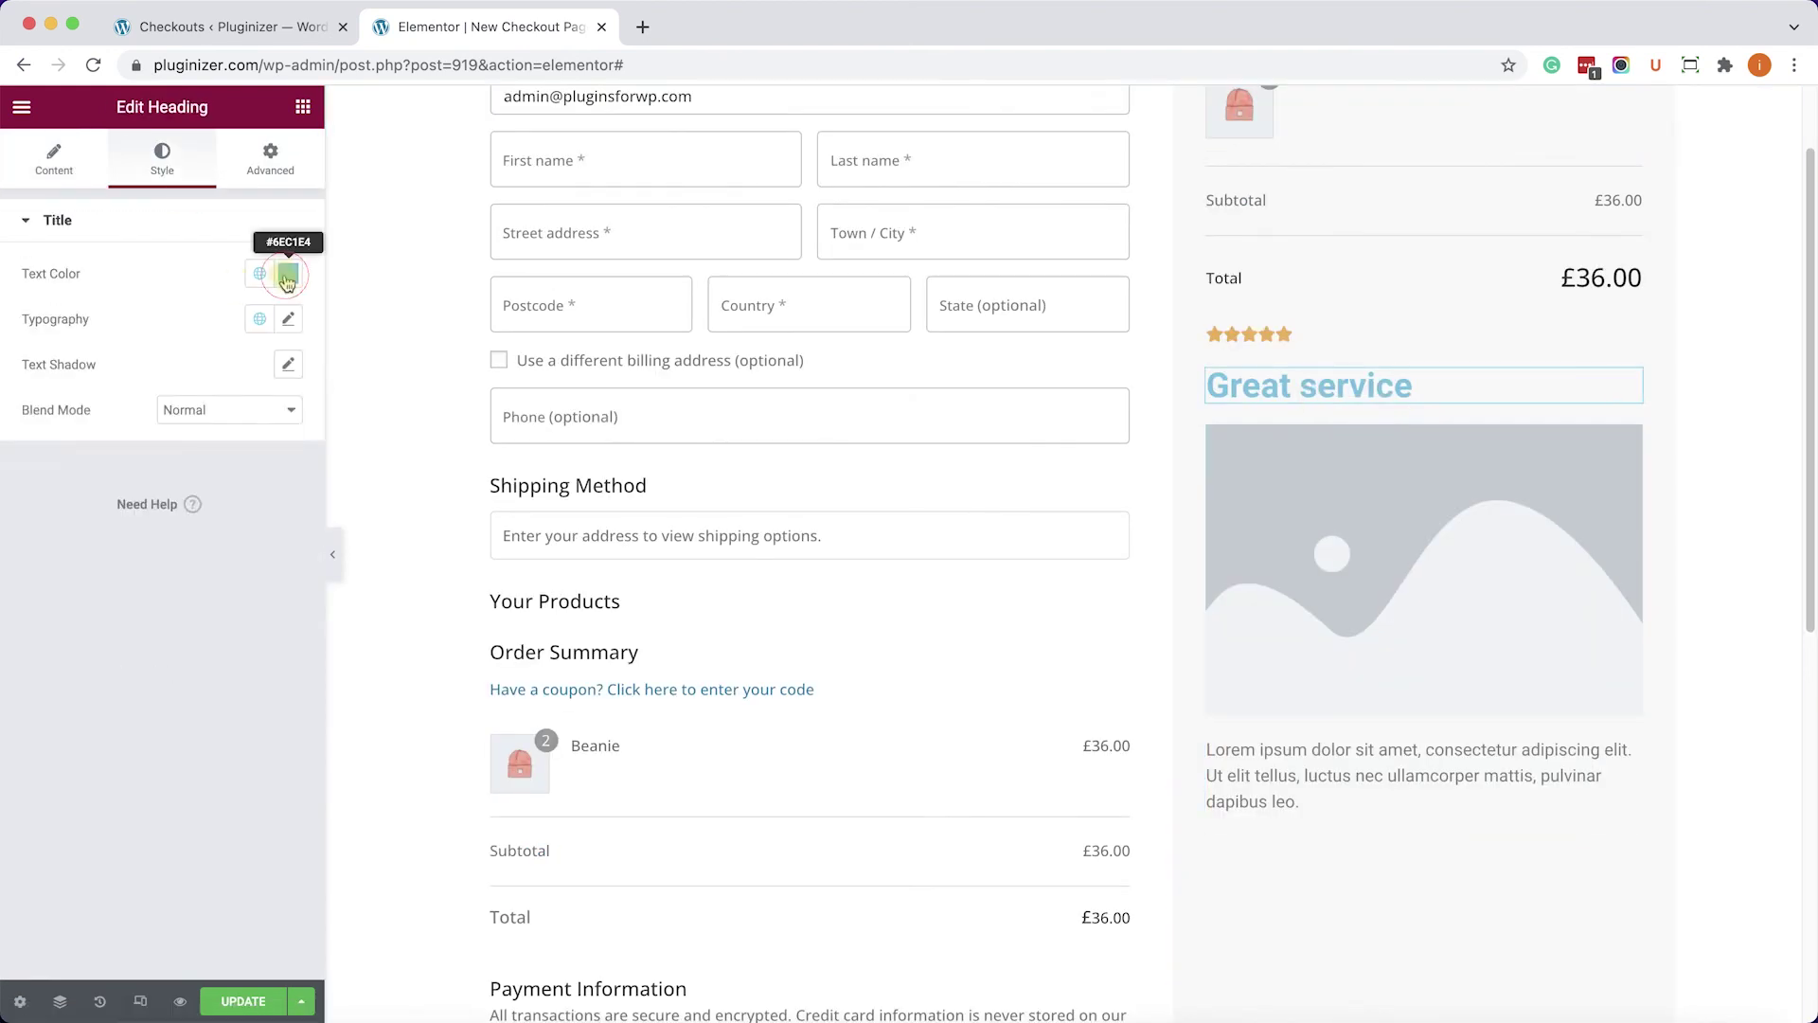
{"action": "left_click", "coordinate": [288, 272]}
{"action": "left_click", "coordinate": [57, 544]}
{"action": "left_click", "coordinate": [288, 318]}
{"action": "left_click", "coordinate": [238, 419]}
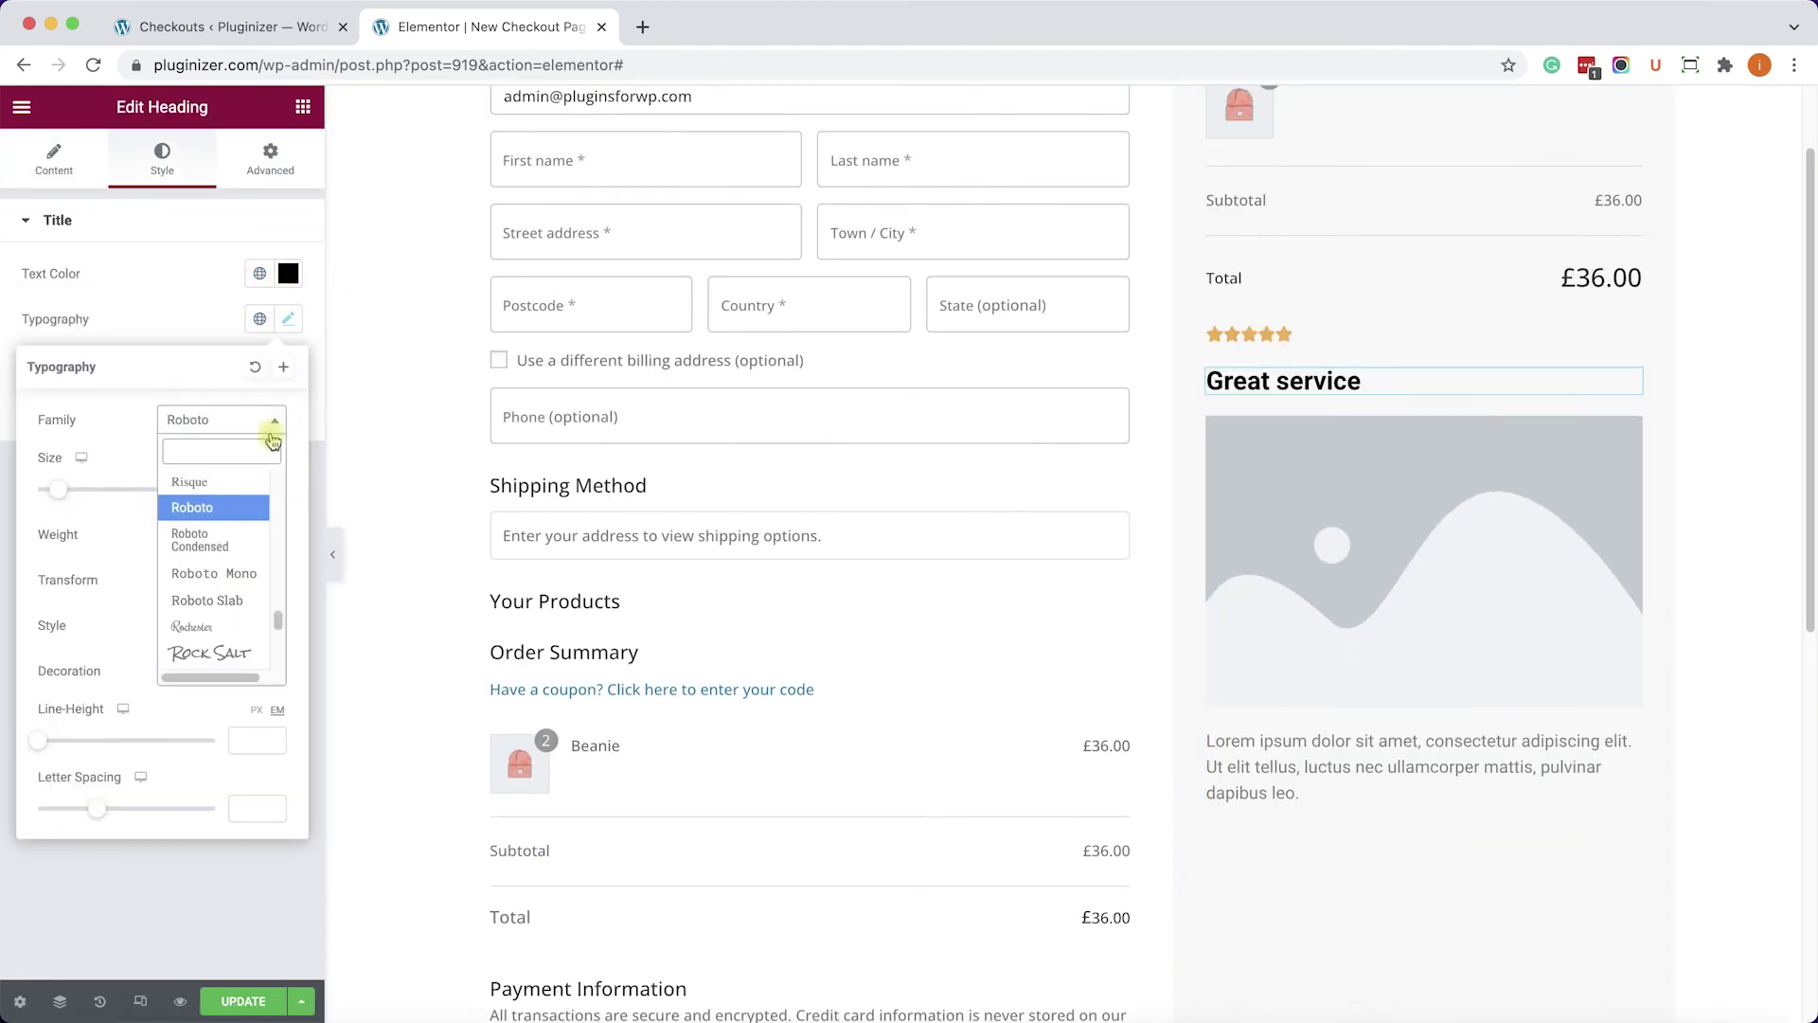
{"action": "left_click", "coordinate": [190, 650]}
Reduce the typography size of the sample paragraph text.
{"action": "left_click", "coordinate": [1297, 757]}
{"action": "left_click", "coordinate": [162, 156]}
{"action": "left_click", "coordinate": [288, 373]}
{"action": "left_click_drag", "start_coordinate": [48, 531], "coordinate": [122, 532]}
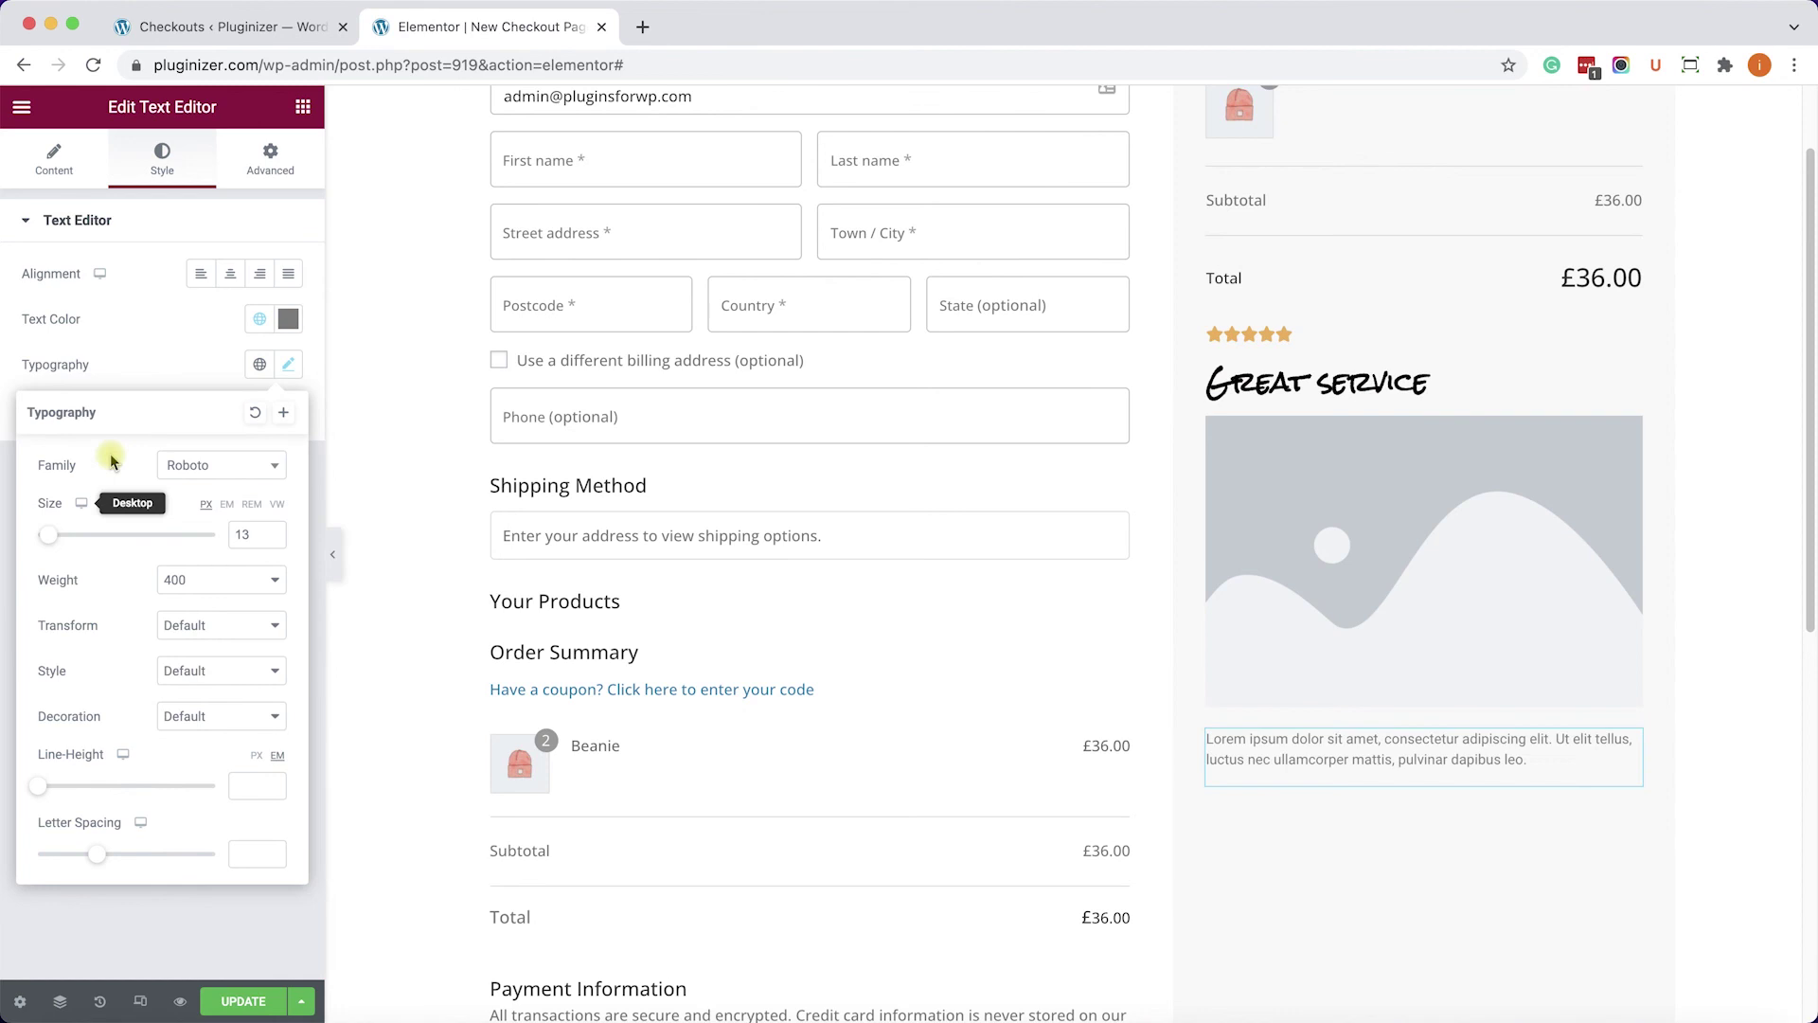
Insert the woman's portrait at thumbnail size and add a Divider under the Total.
{"action": "left_click", "coordinate": [1423, 559]}
{"action": "left_click", "coordinate": [162, 284]}
{"action": "left_click", "coordinate": [341, 710]}
{"action": "left_click", "coordinate": [1673, 947]}
{"action": "left_click", "coordinate": [227, 426]}
{"action": "left_click", "coordinate": [224, 412]}
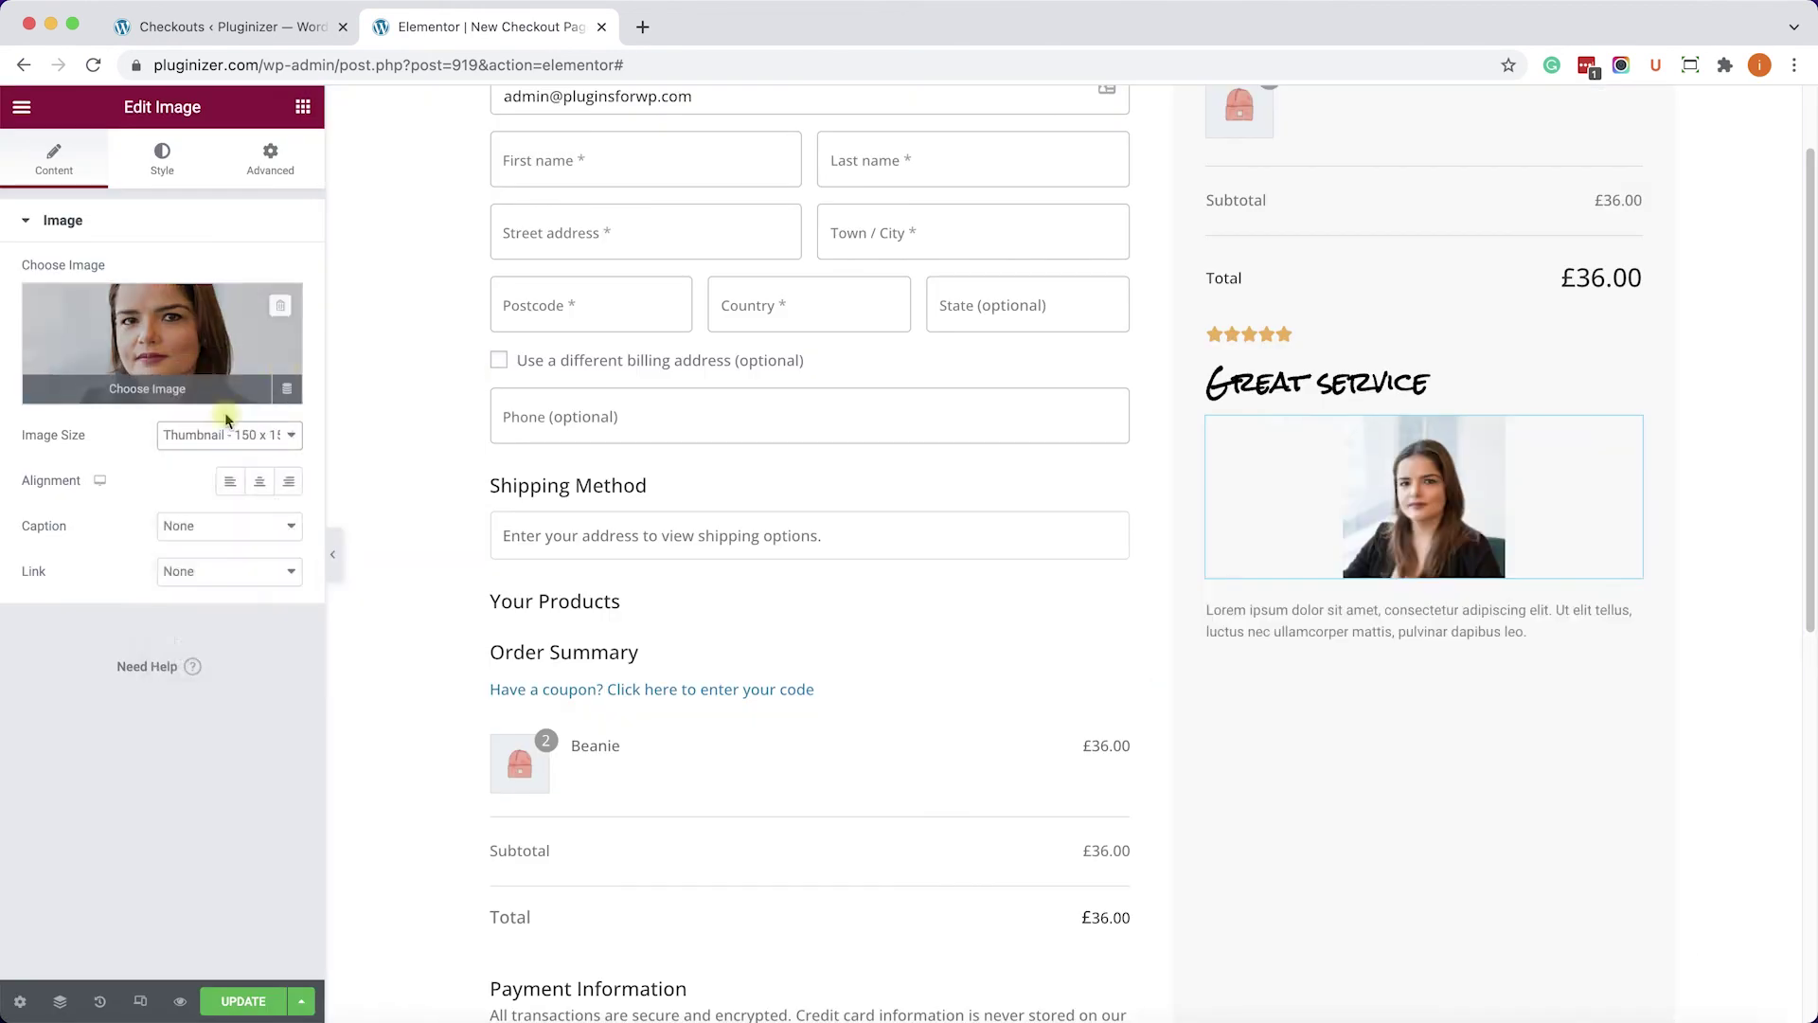
{"action": "left_click", "coordinate": [303, 106]}
{"action": "left_click_drag", "start_coordinate": [83, 616], "coordinate": [1331, 327]}
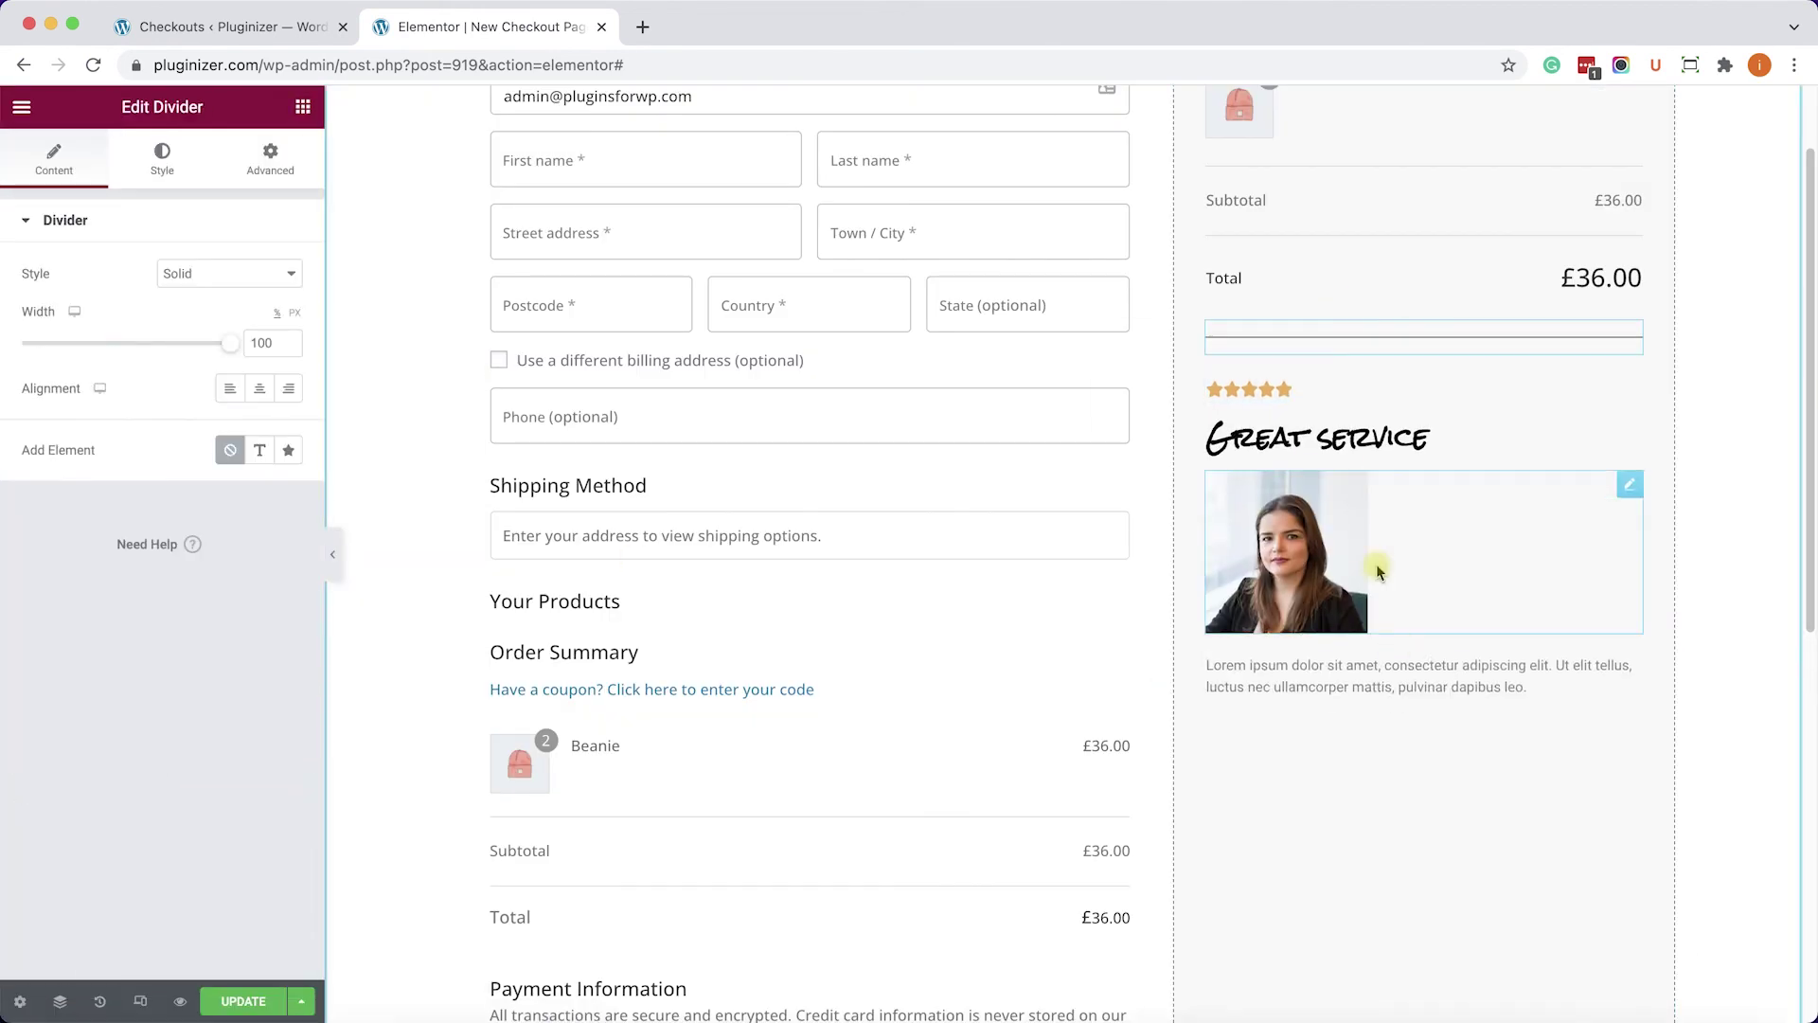
Round the portrait with a border radius and save the page with Update.
{"action": "left_click", "coordinate": [1326, 578]}
{"action": "left_click", "coordinate": [162, 156]}
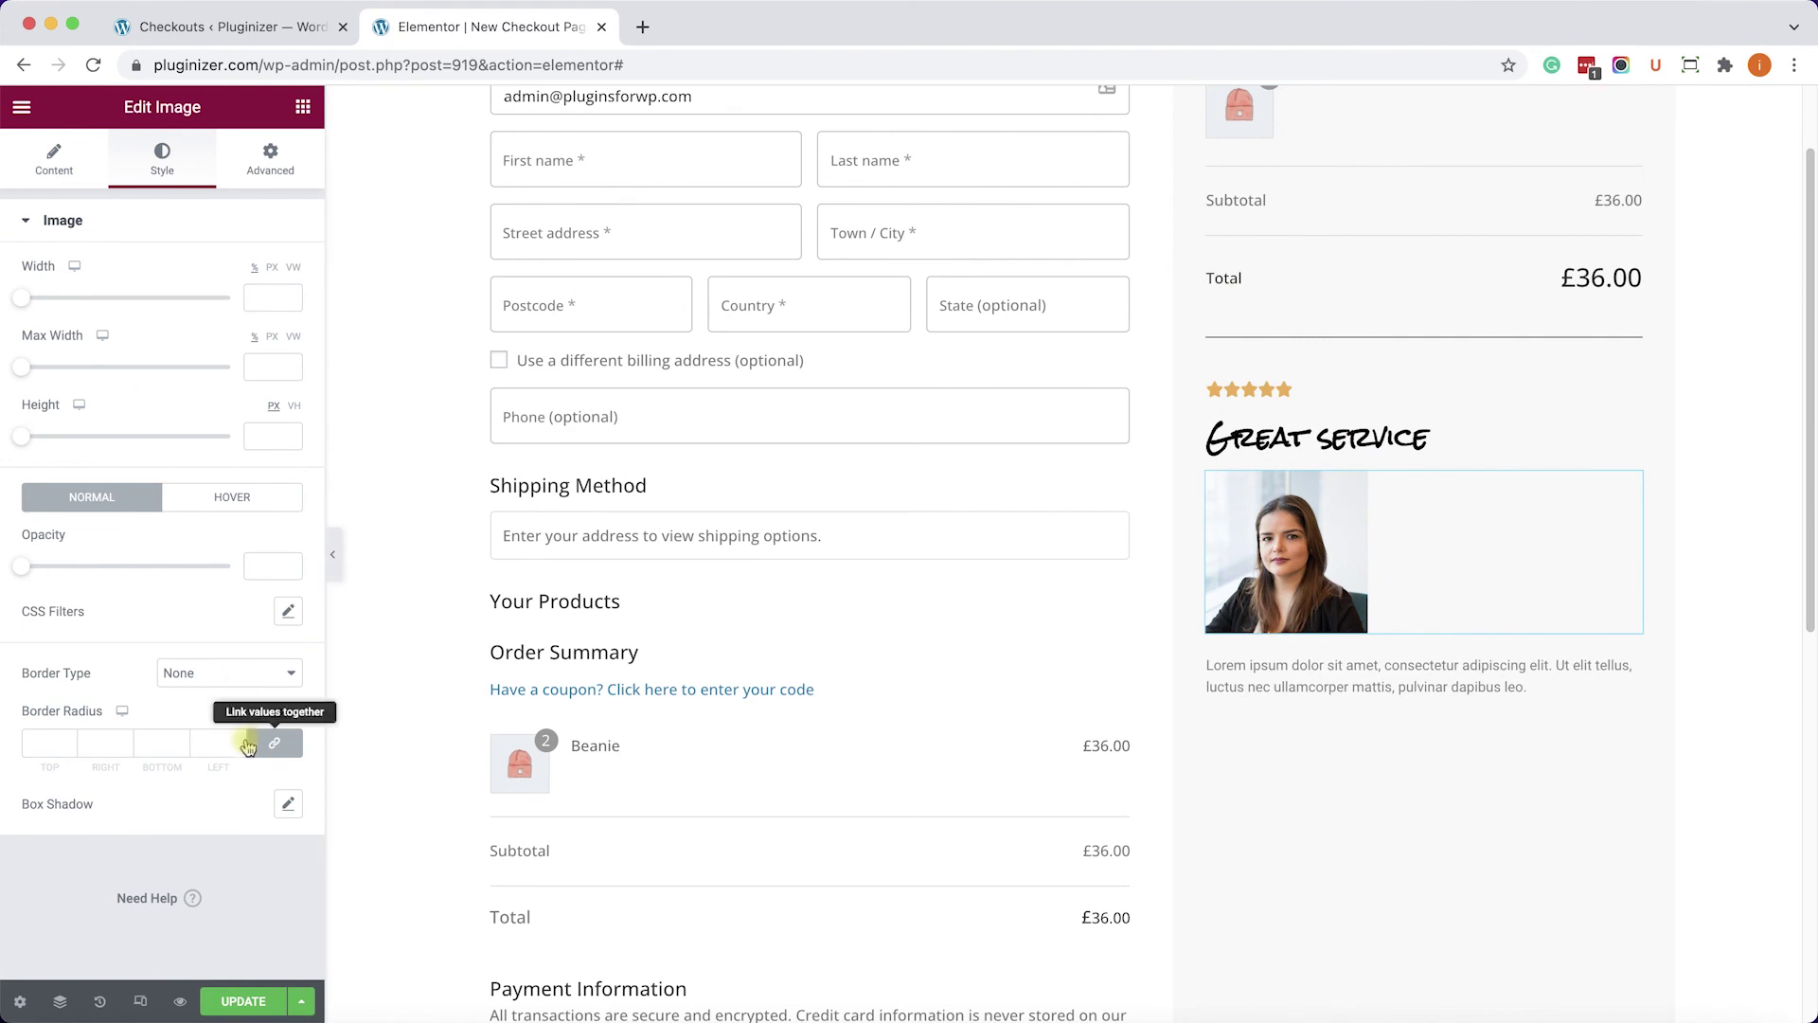
{"action": "left_click", "coordinate": [204, 743]}
{"action": "type", "text": "1"}
{"action": "type", "text": "0"}
{"action": "scroll", "coordinate": [1384, 662], "scroll_direction": "down", "scroll_amount": 7}
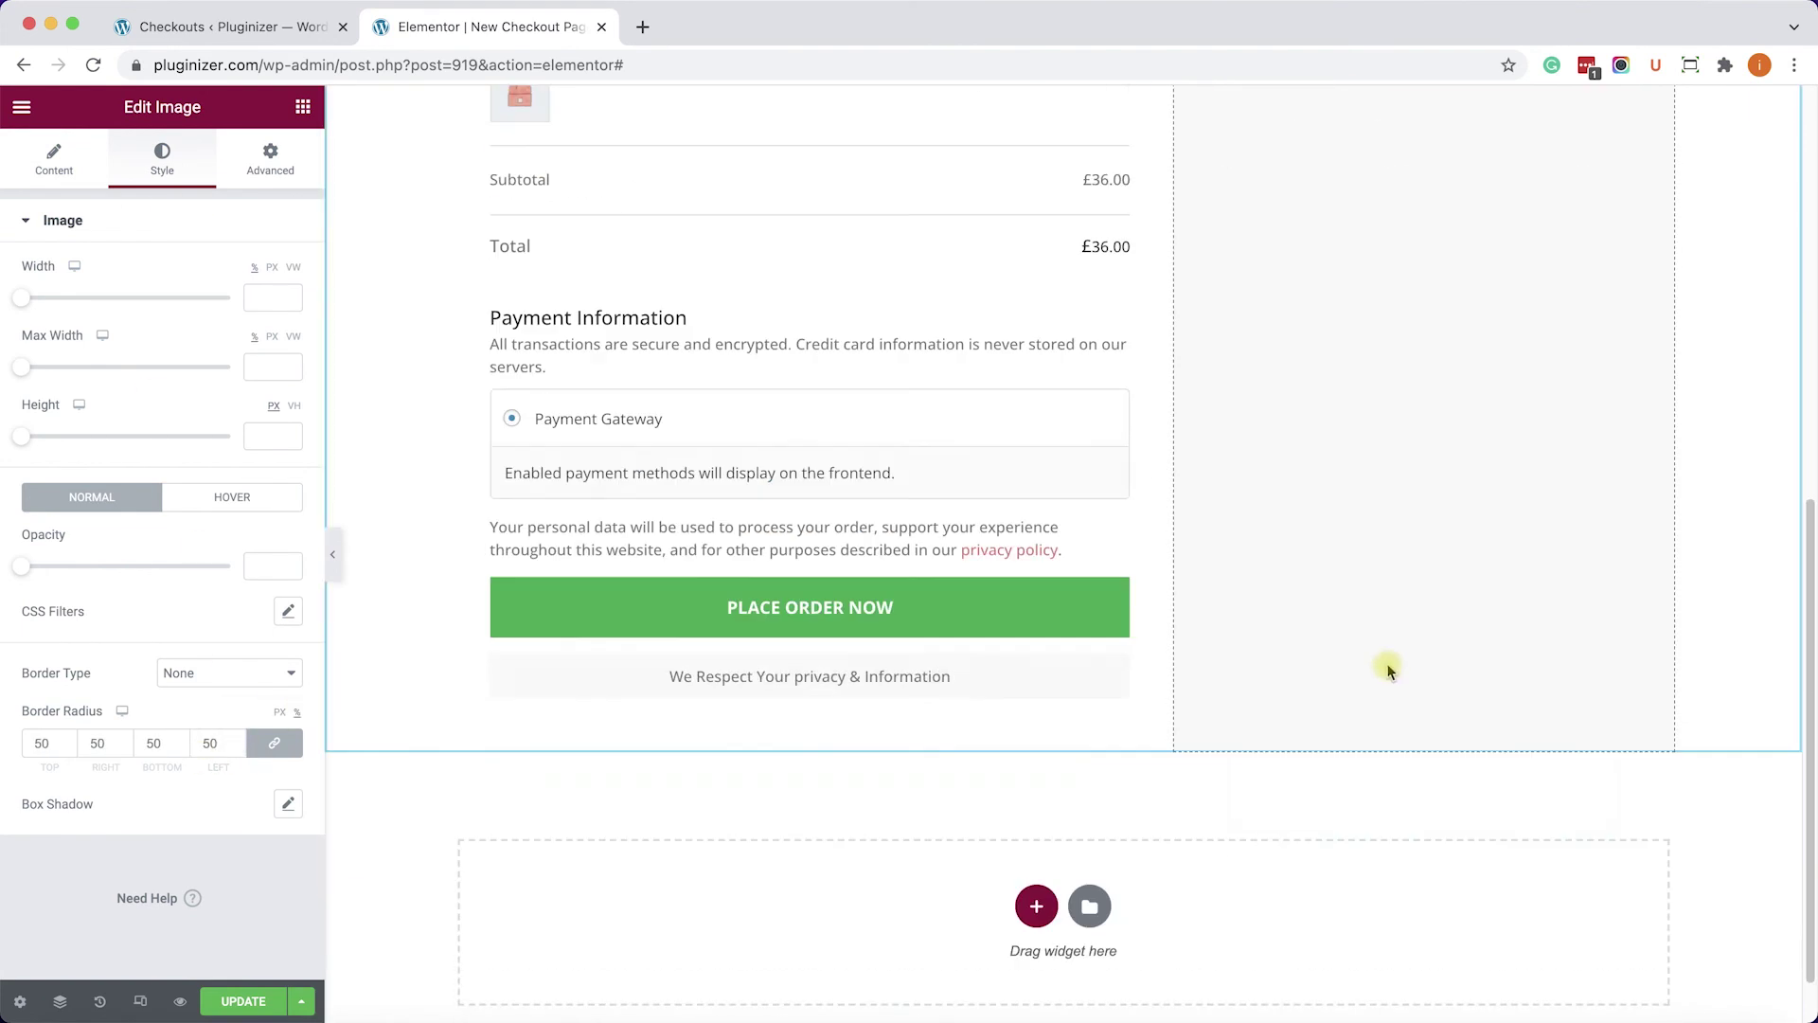
{"action": "scroll", "coordinate": [1380, 662], "scroll_direction": "up", "scroll_amount": 8}
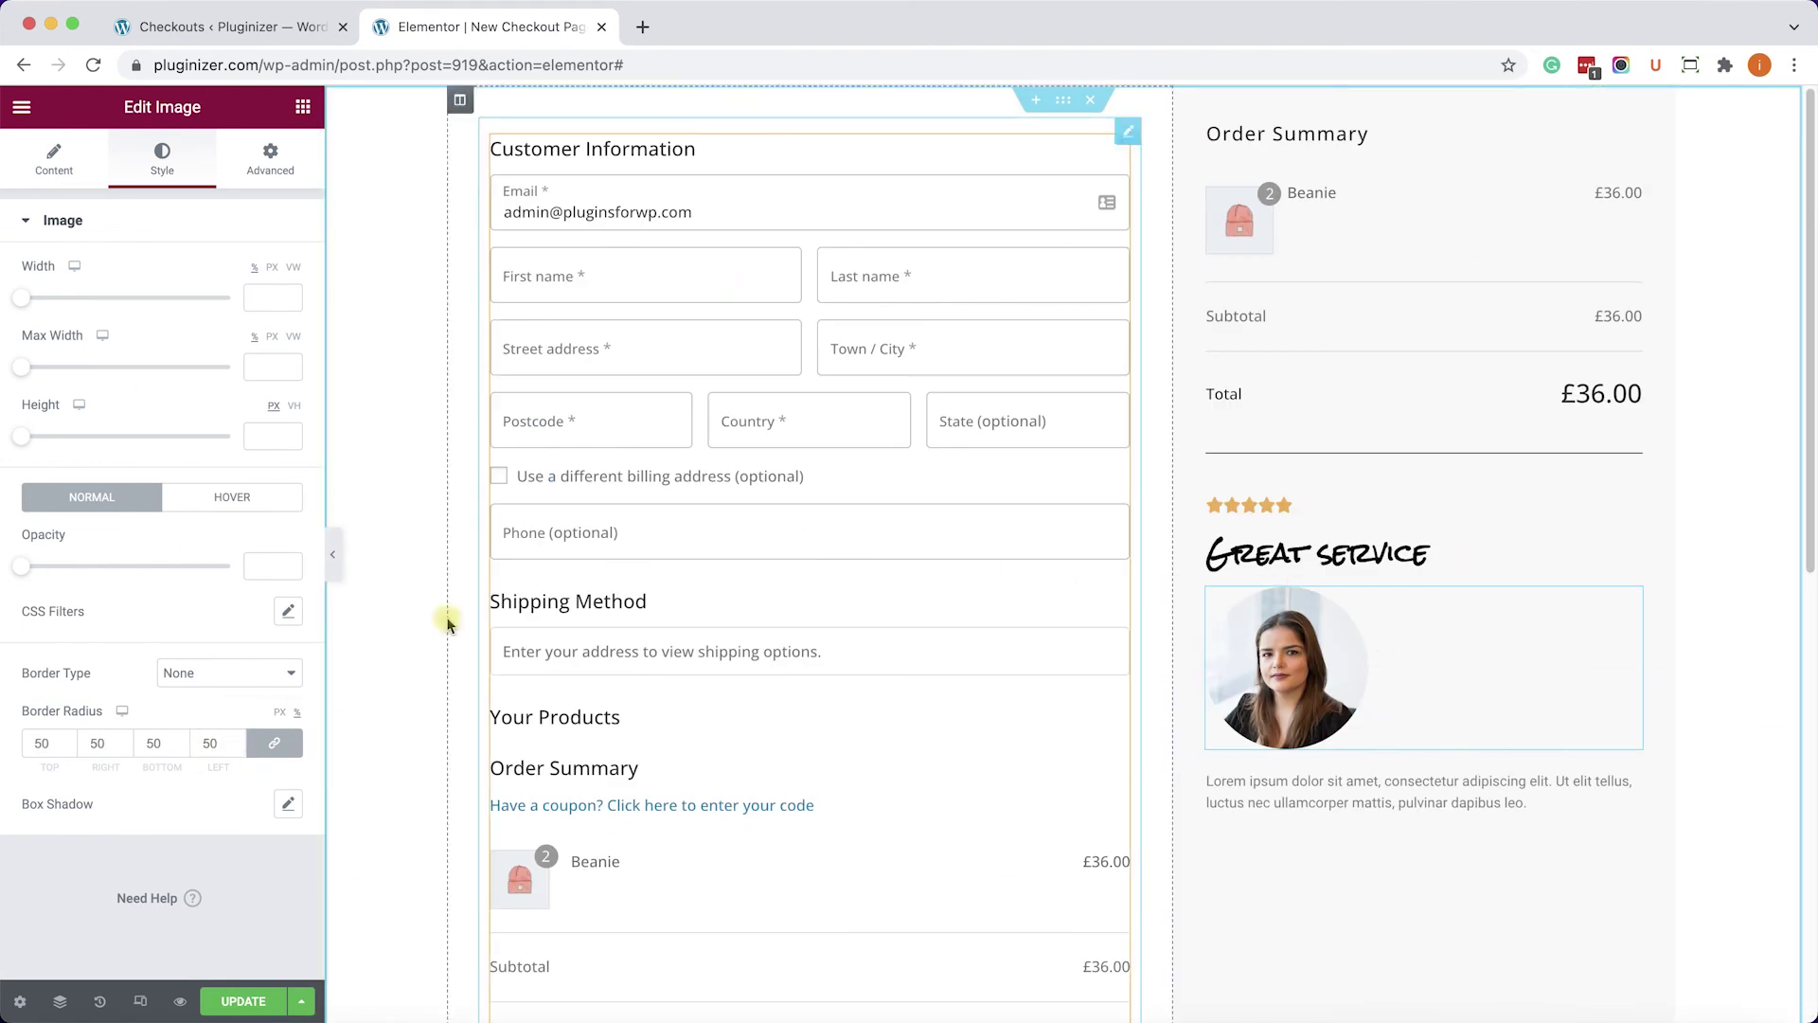
{"action": "left_click", "coordinate": [239, 1004]}
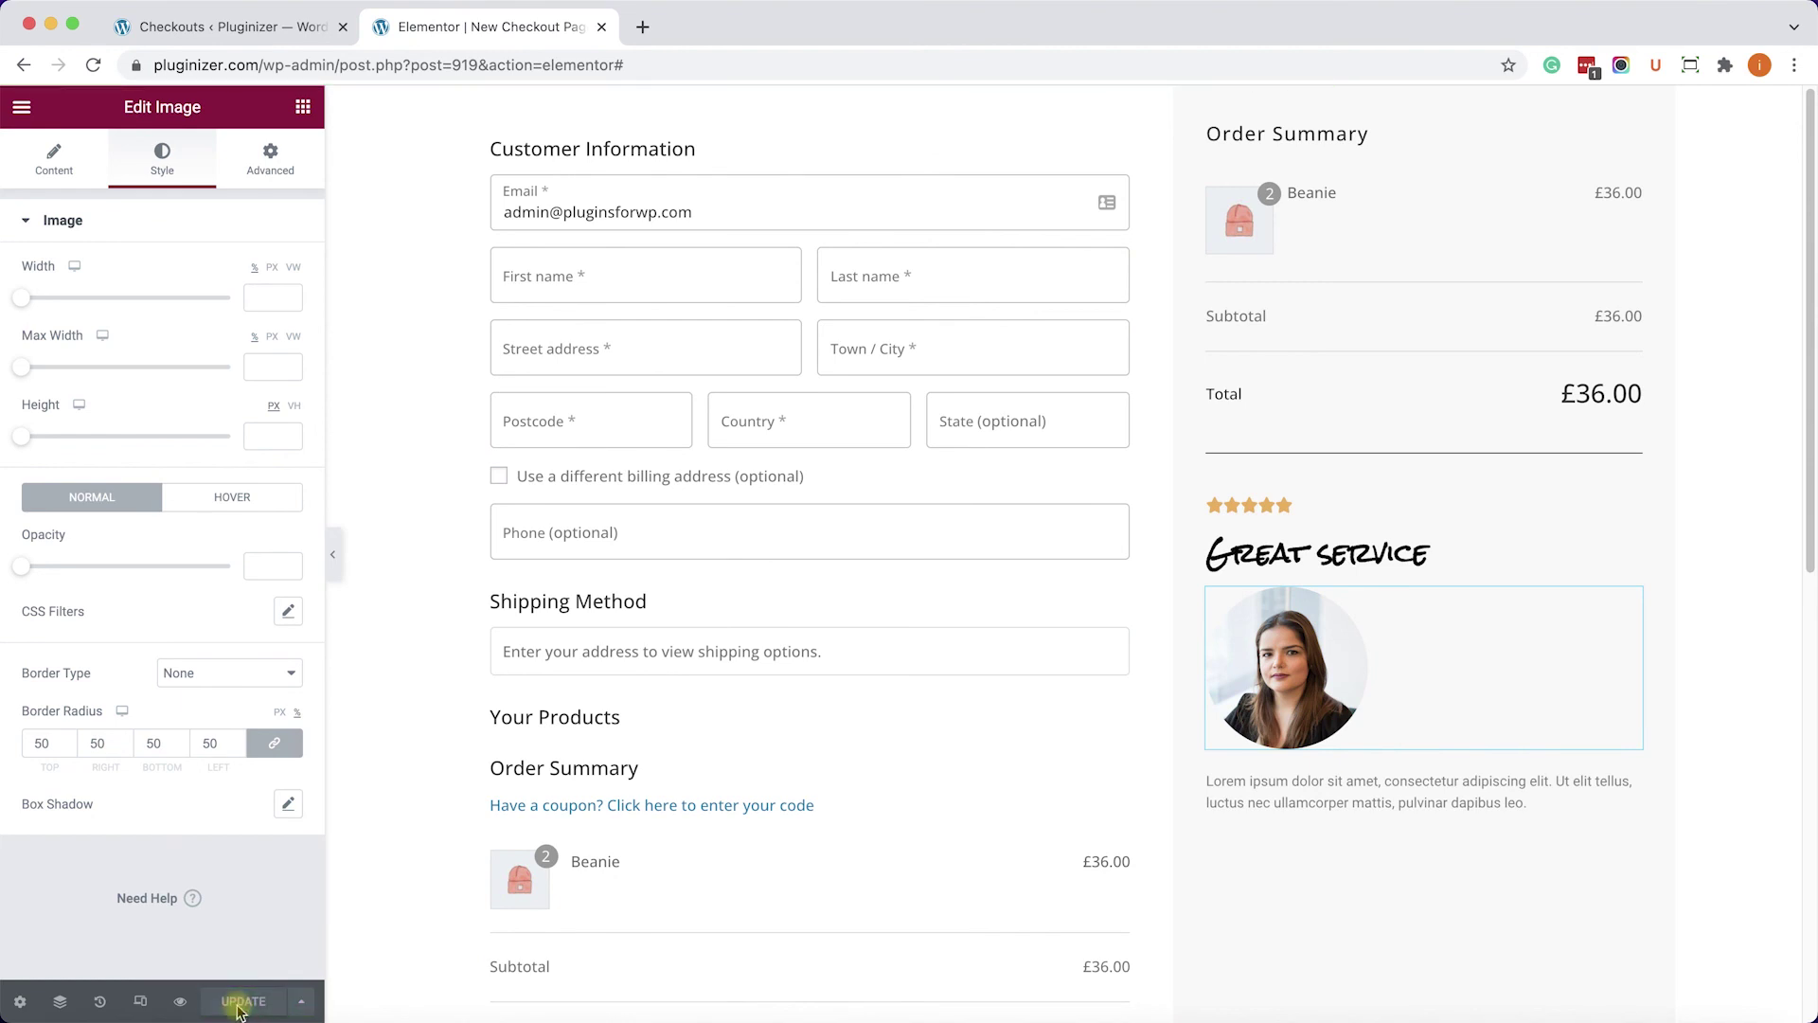
View the live pluginizer.com/checkout/ page in a new tab, then return to the design screen.
{"action": "left_click", "coordinate": [643, 28]}
{"action": "type", "text": "pluginizer.com/checkout/"}
{"action": "key", "text": "Return"}
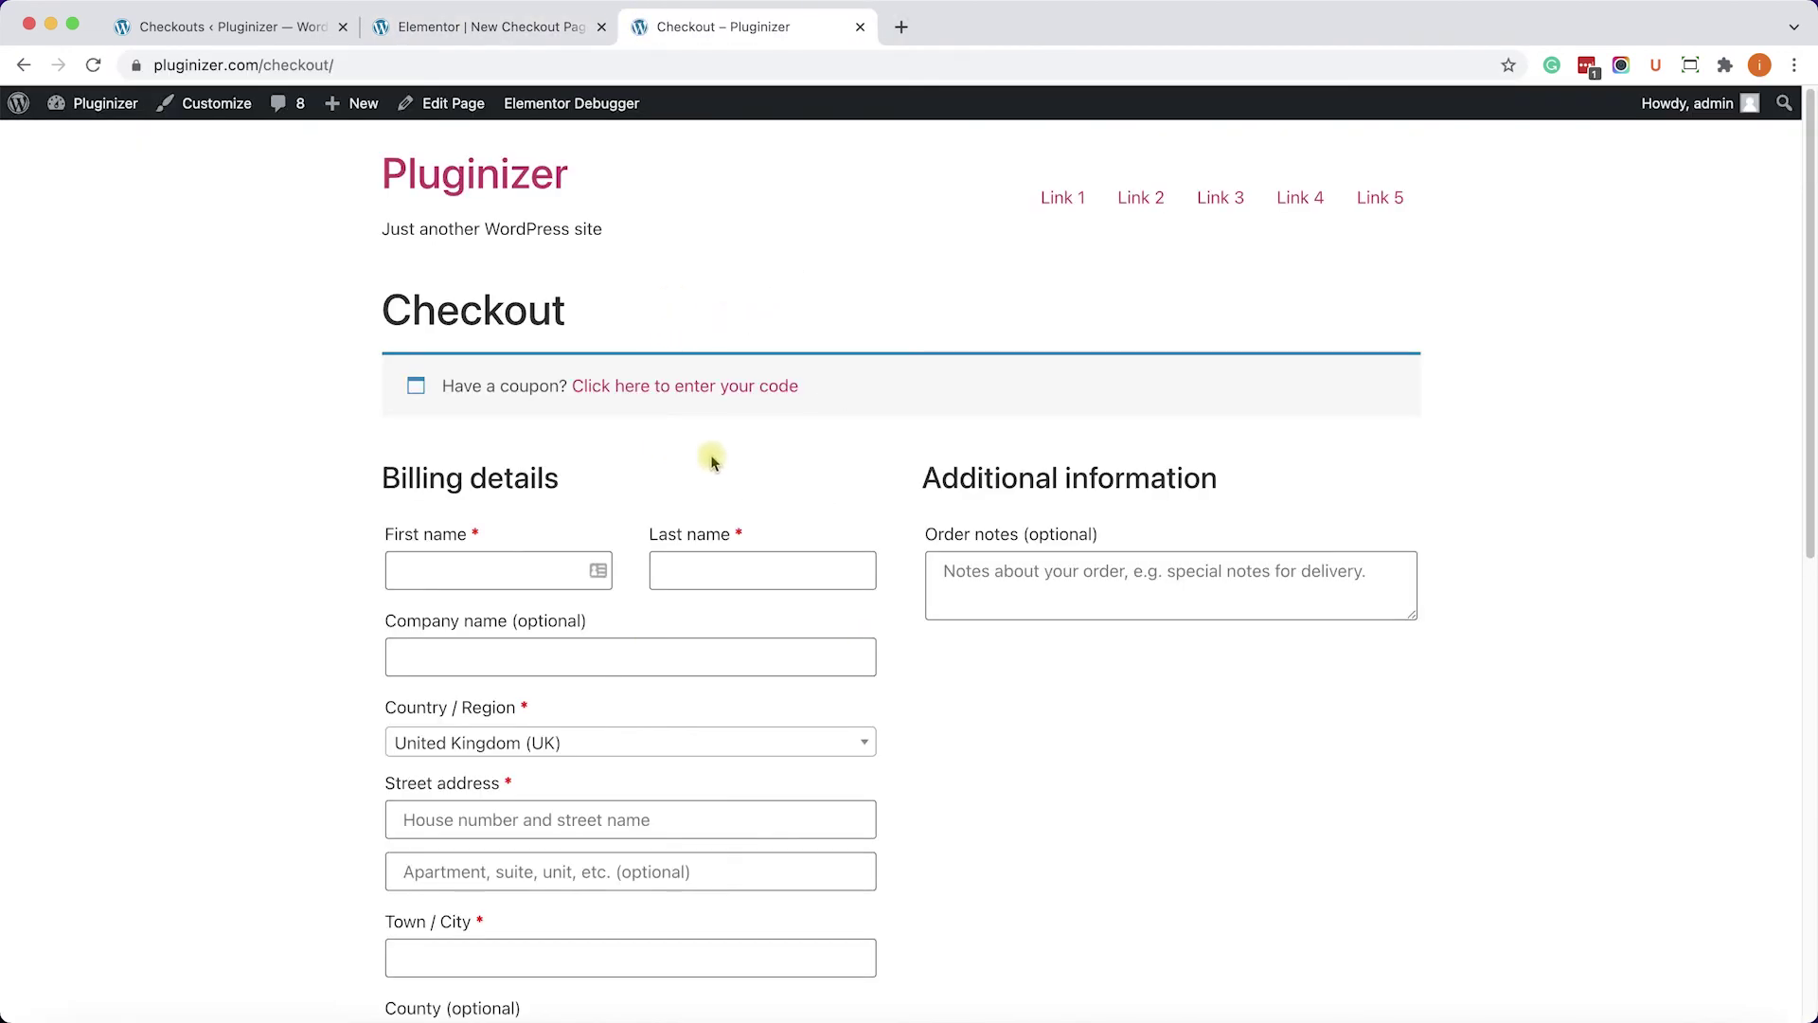
{"action": "left_click", "coordinate": [237, 28]}
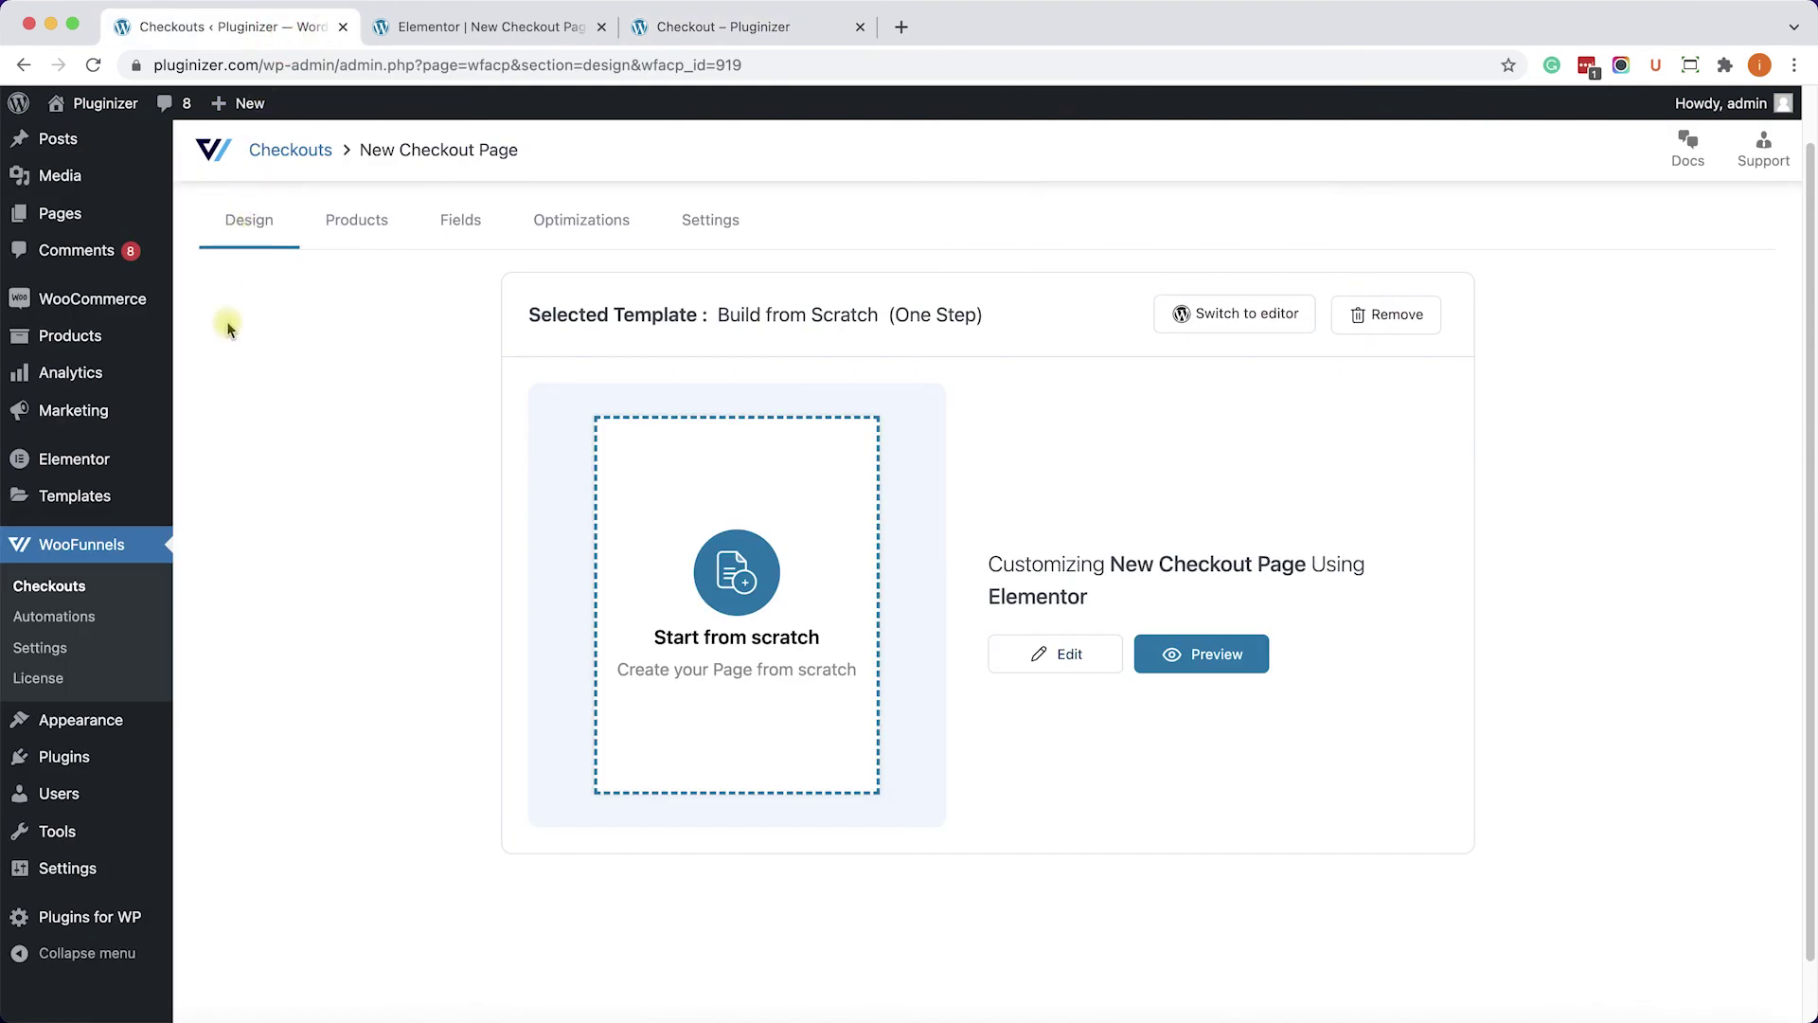
In WooFunnels Settings' Checkouts tab, set Override Default Checkout to New Checkout Page.
{"action": "left_click", "coordinate": [64, 648]}
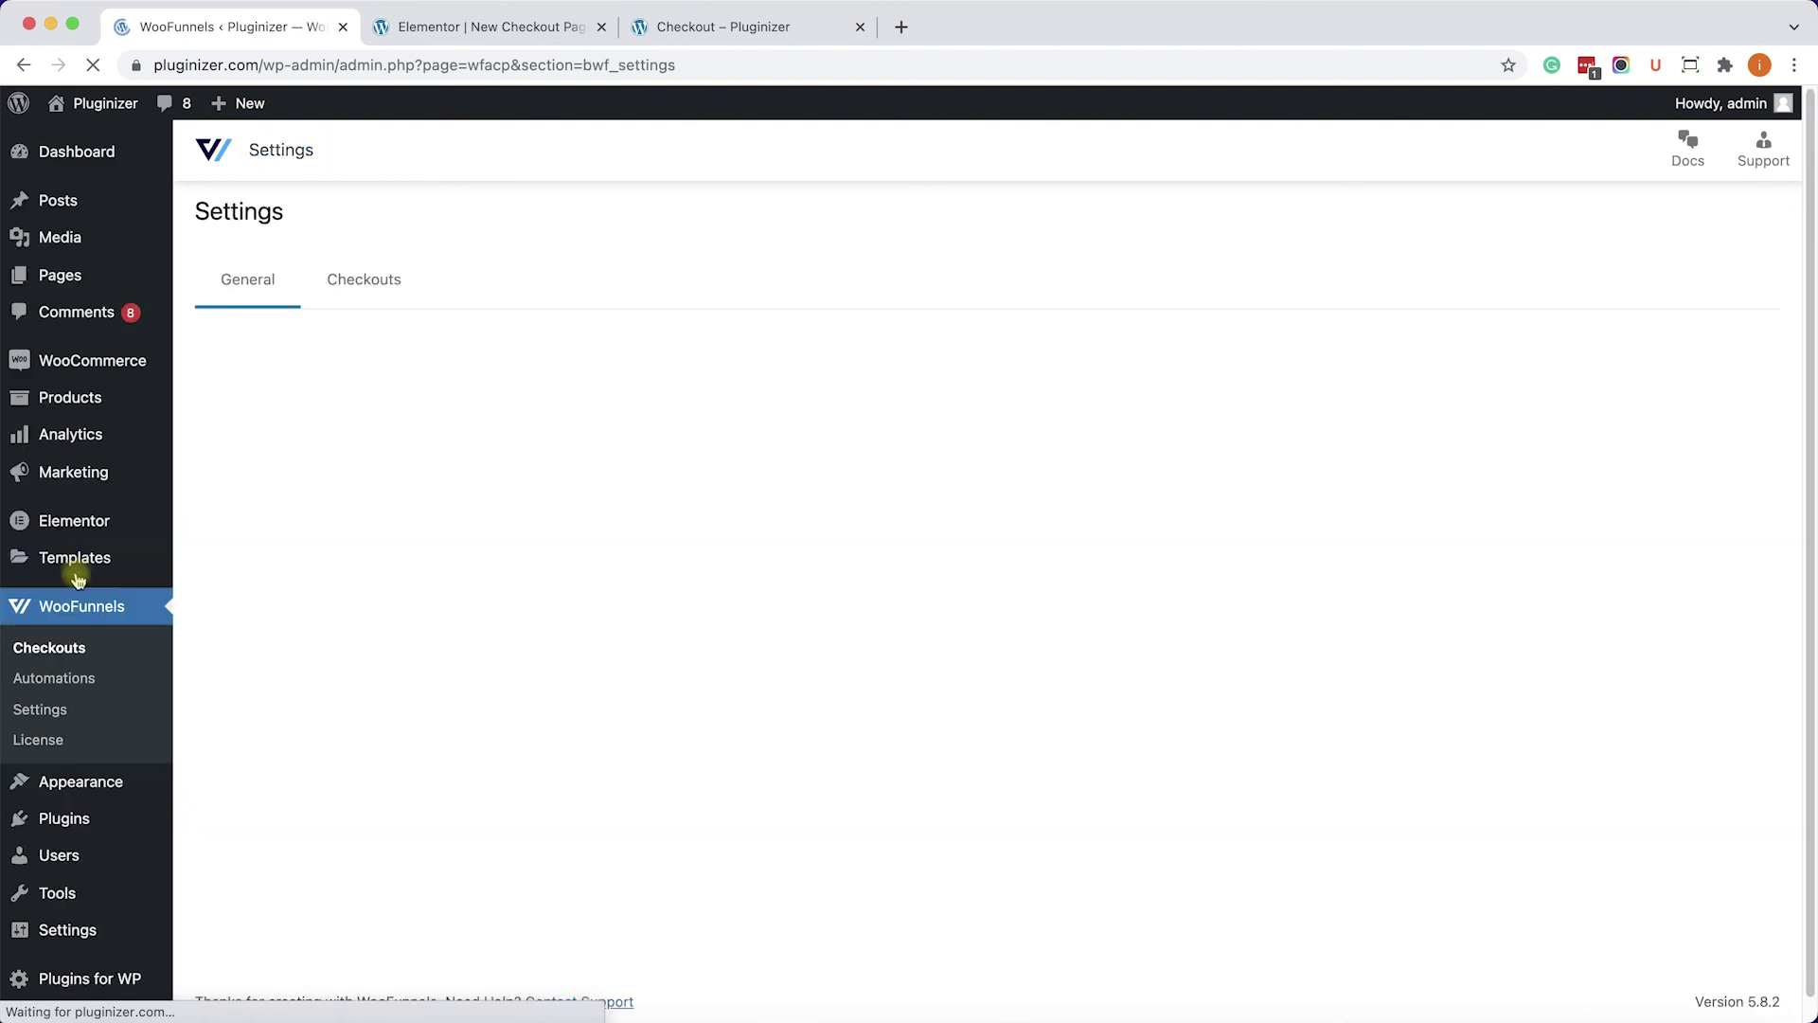
{"action": "left_click", "coordinate": [362, 309]}
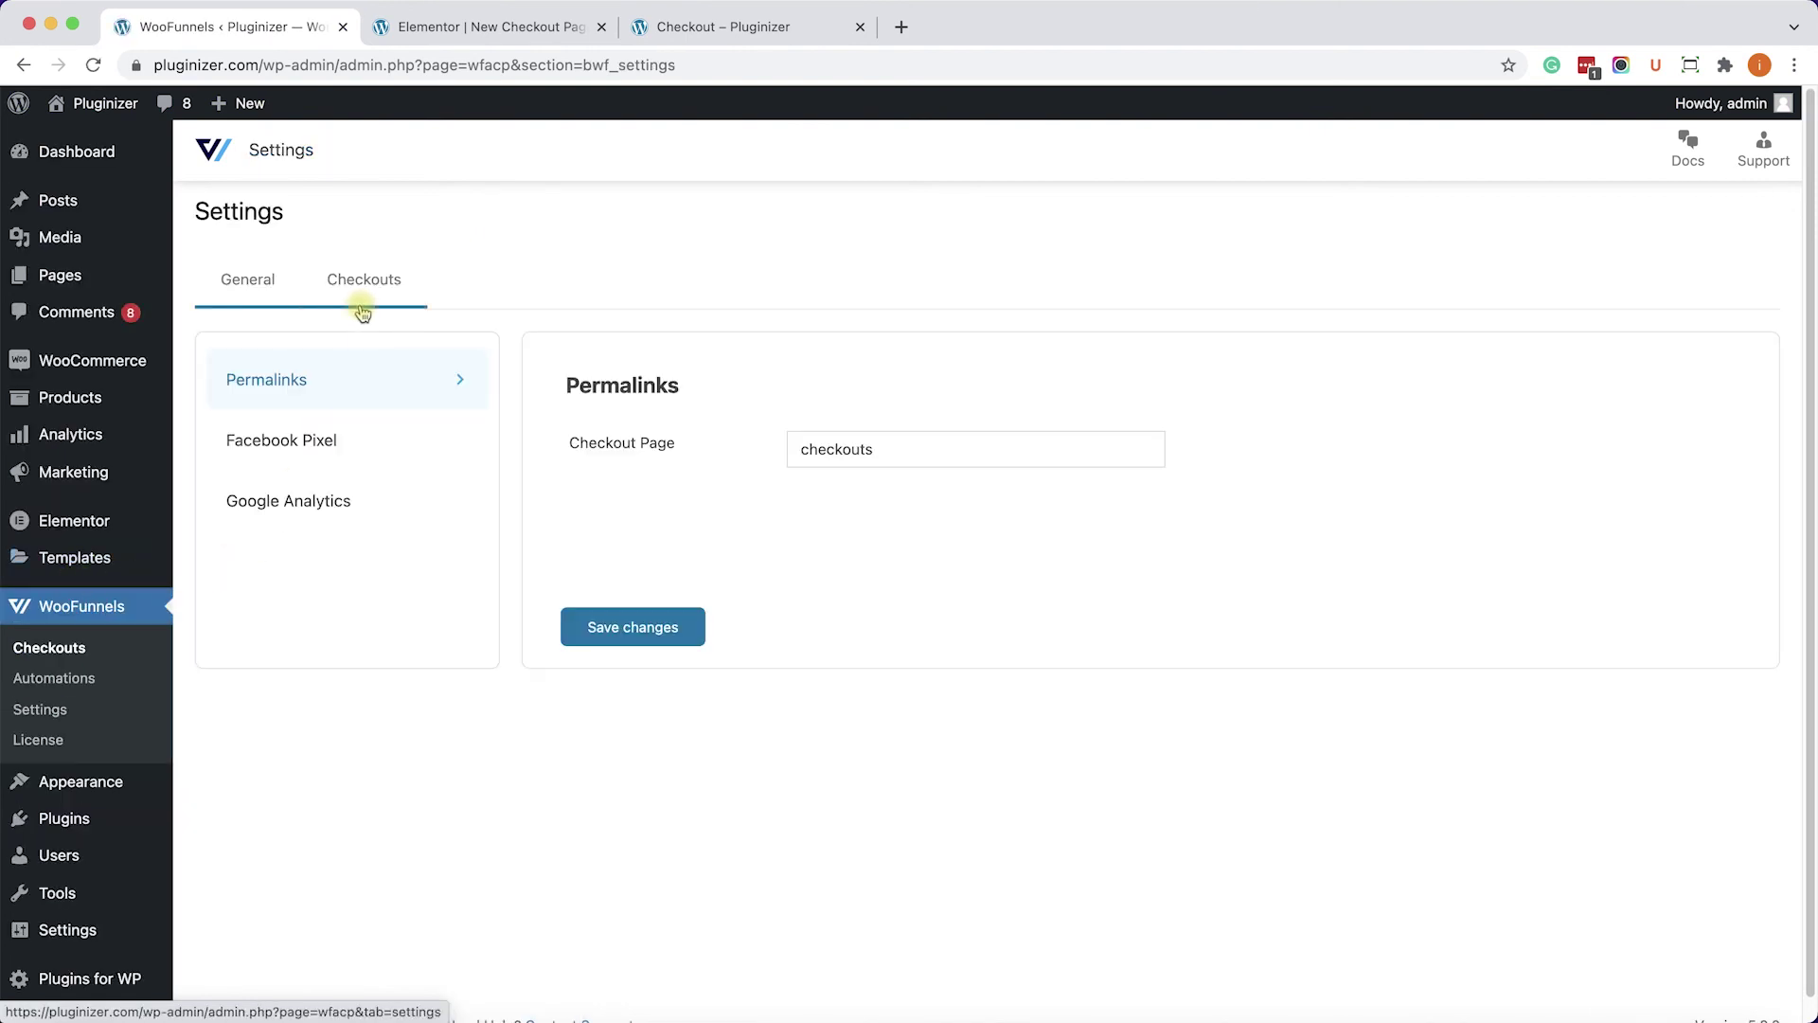
{"action": "left_click", "coordinate": [366, 286]}
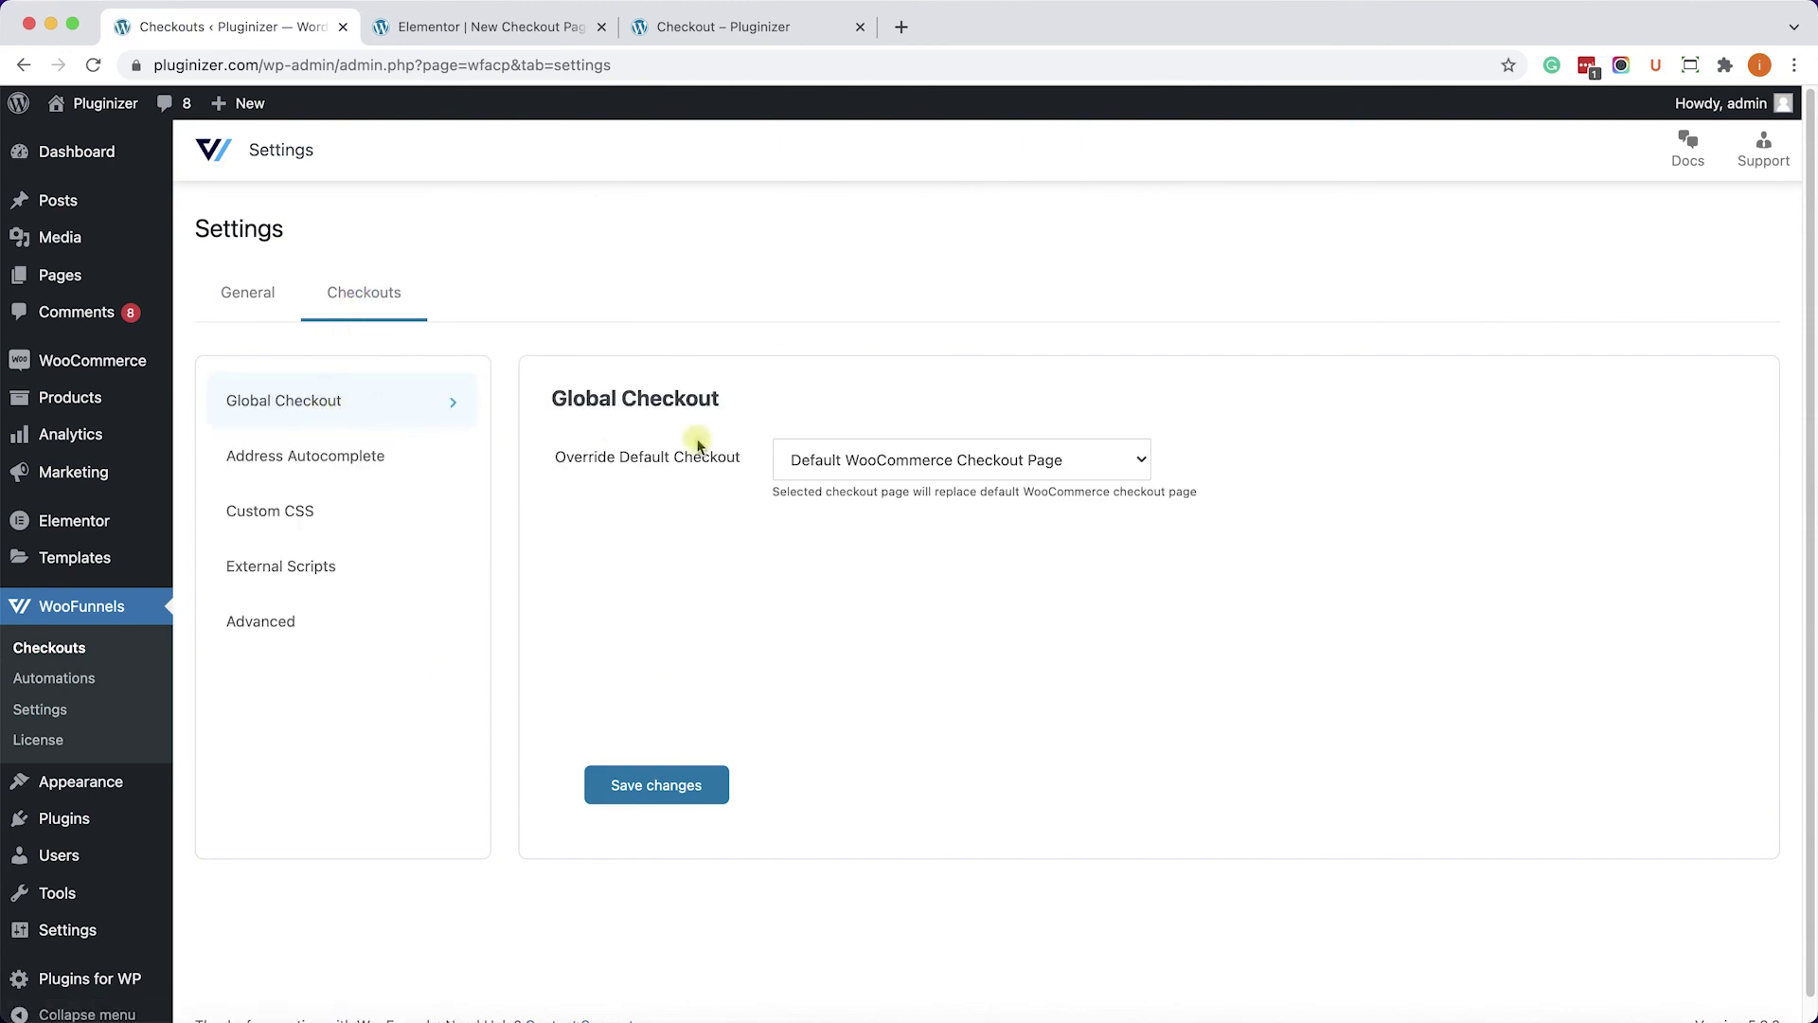
{"action": "left_click", "coordinate": [890, 479]}
{"action": "left_click", "coordinate": [892, 488]}
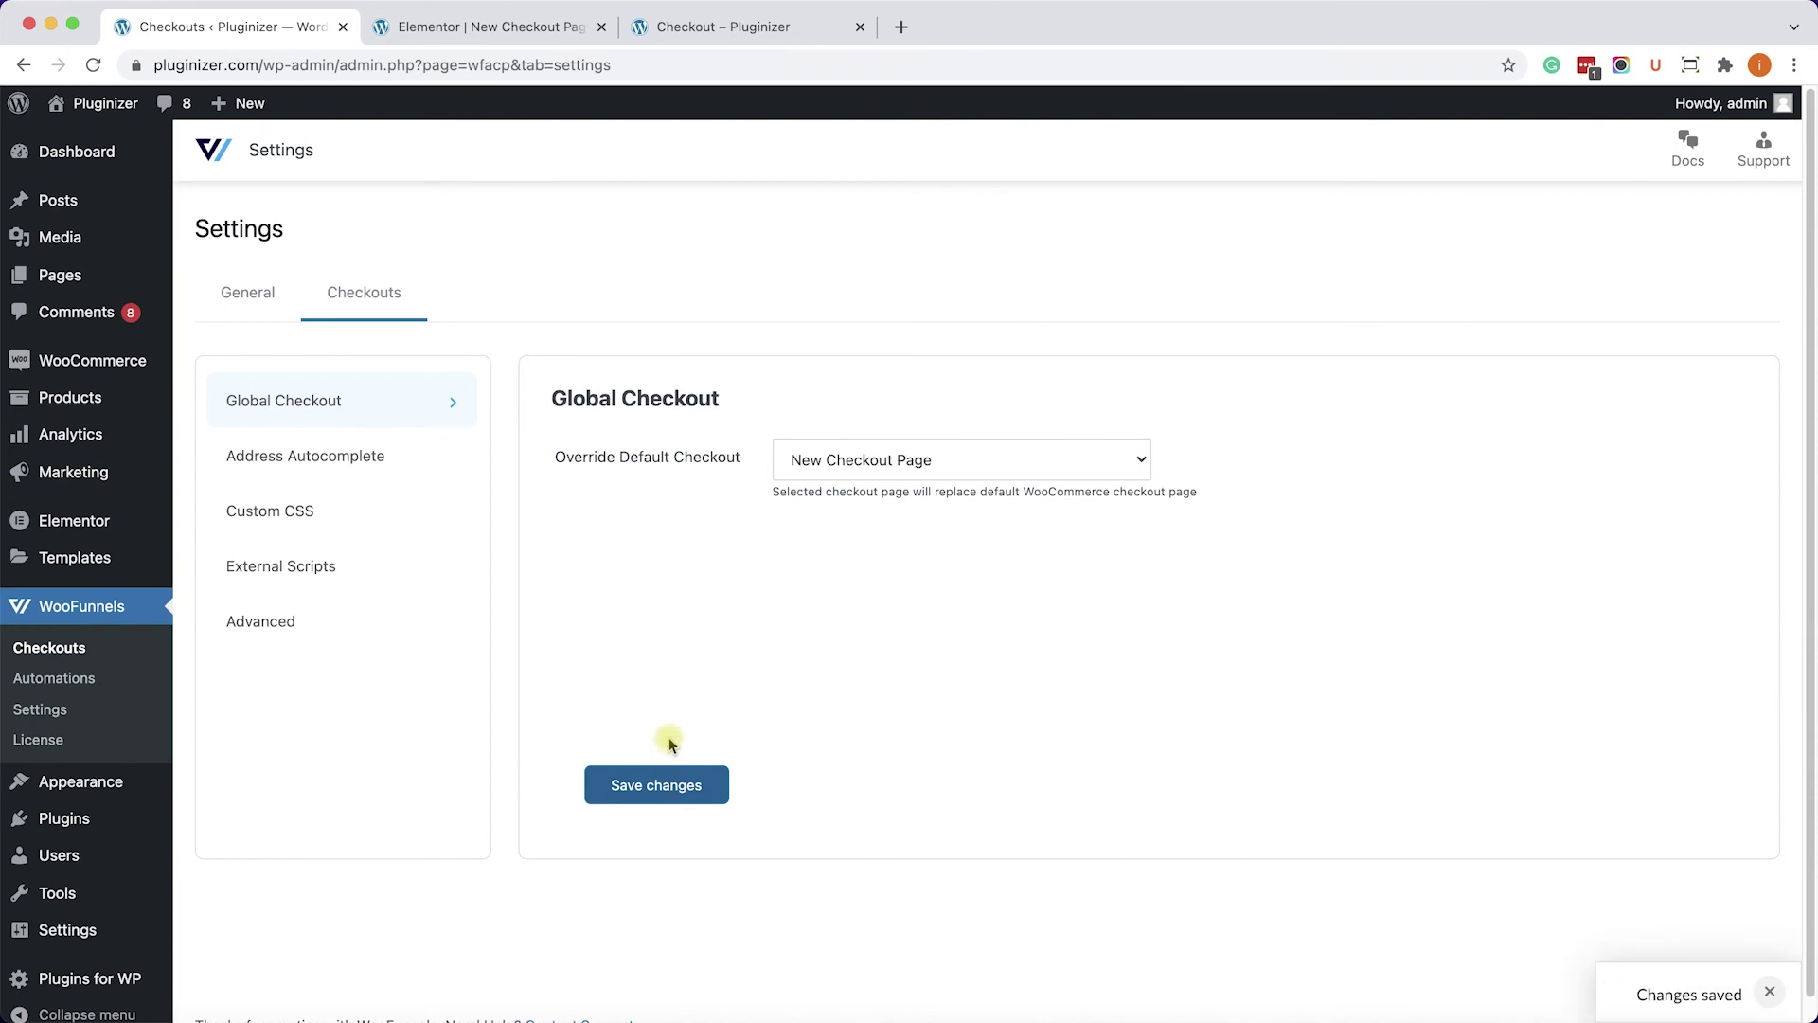
Reload the Checkout – Pluginizer tab and scroll through the new layout with the testimonial sidebar.
{"action": "left_click", "coordinate": [717, 28]}
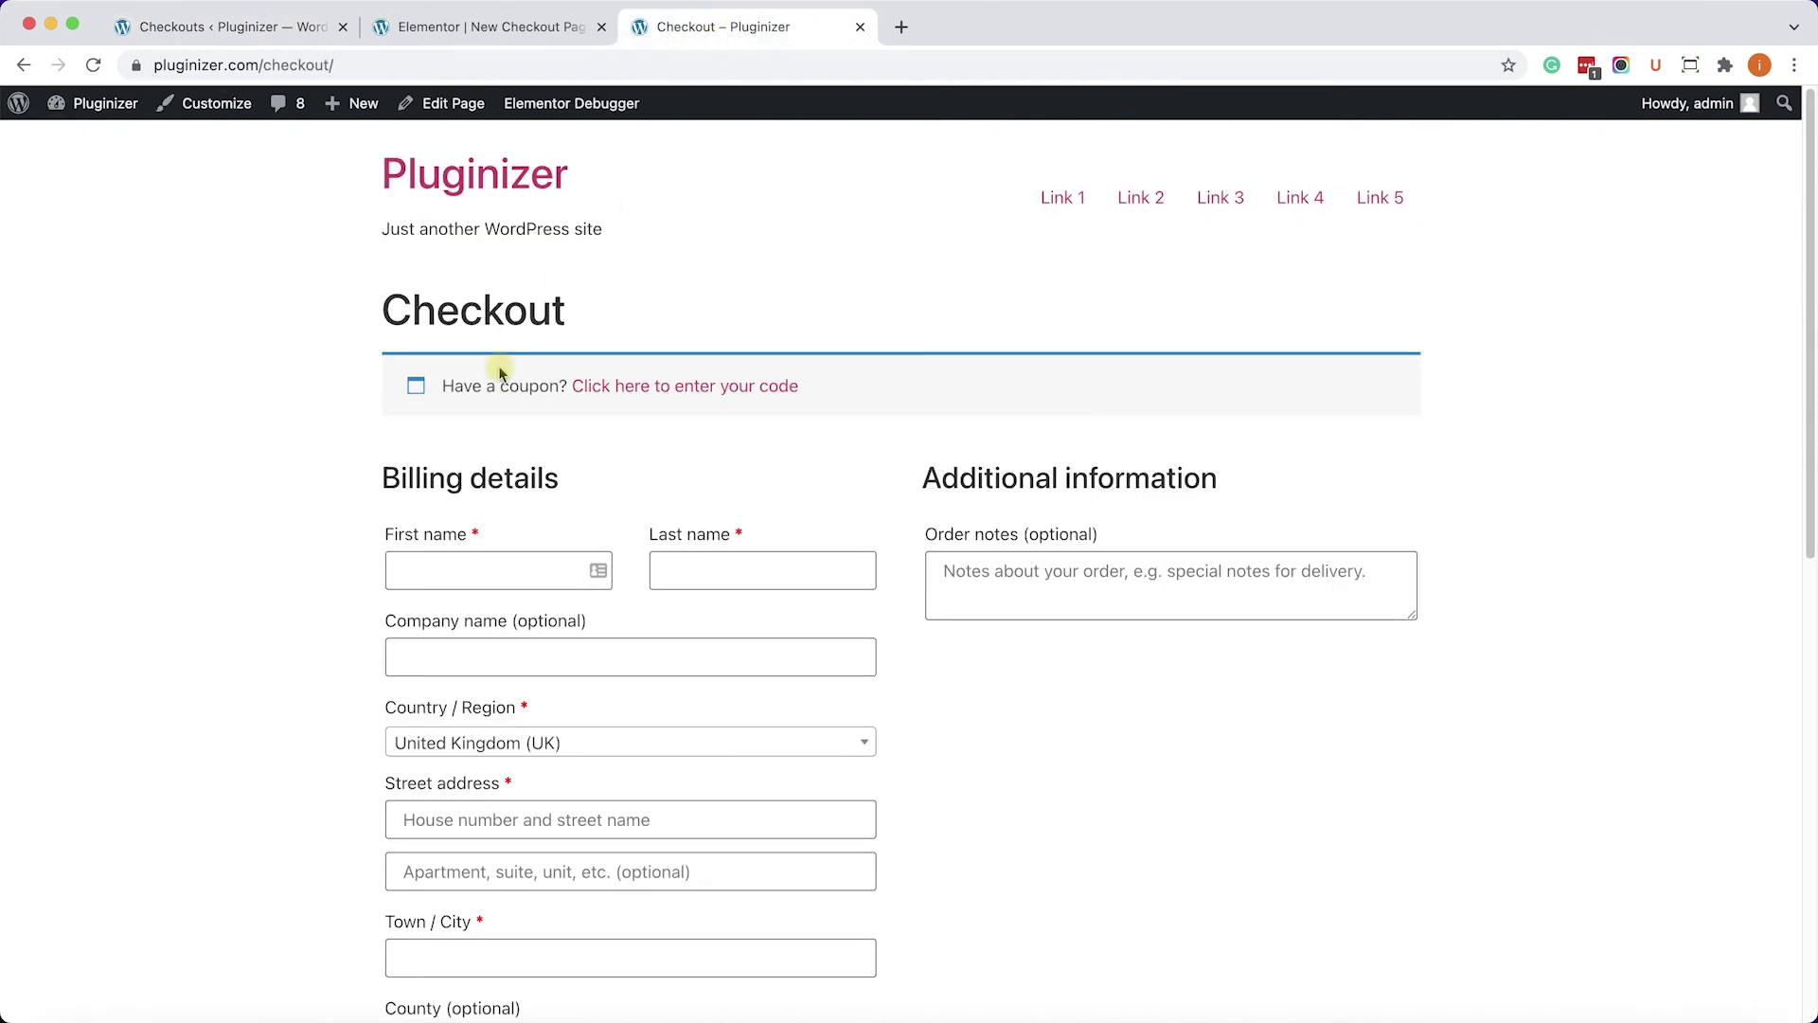
{"action": "left_click", "coordinate": [95, 69]}
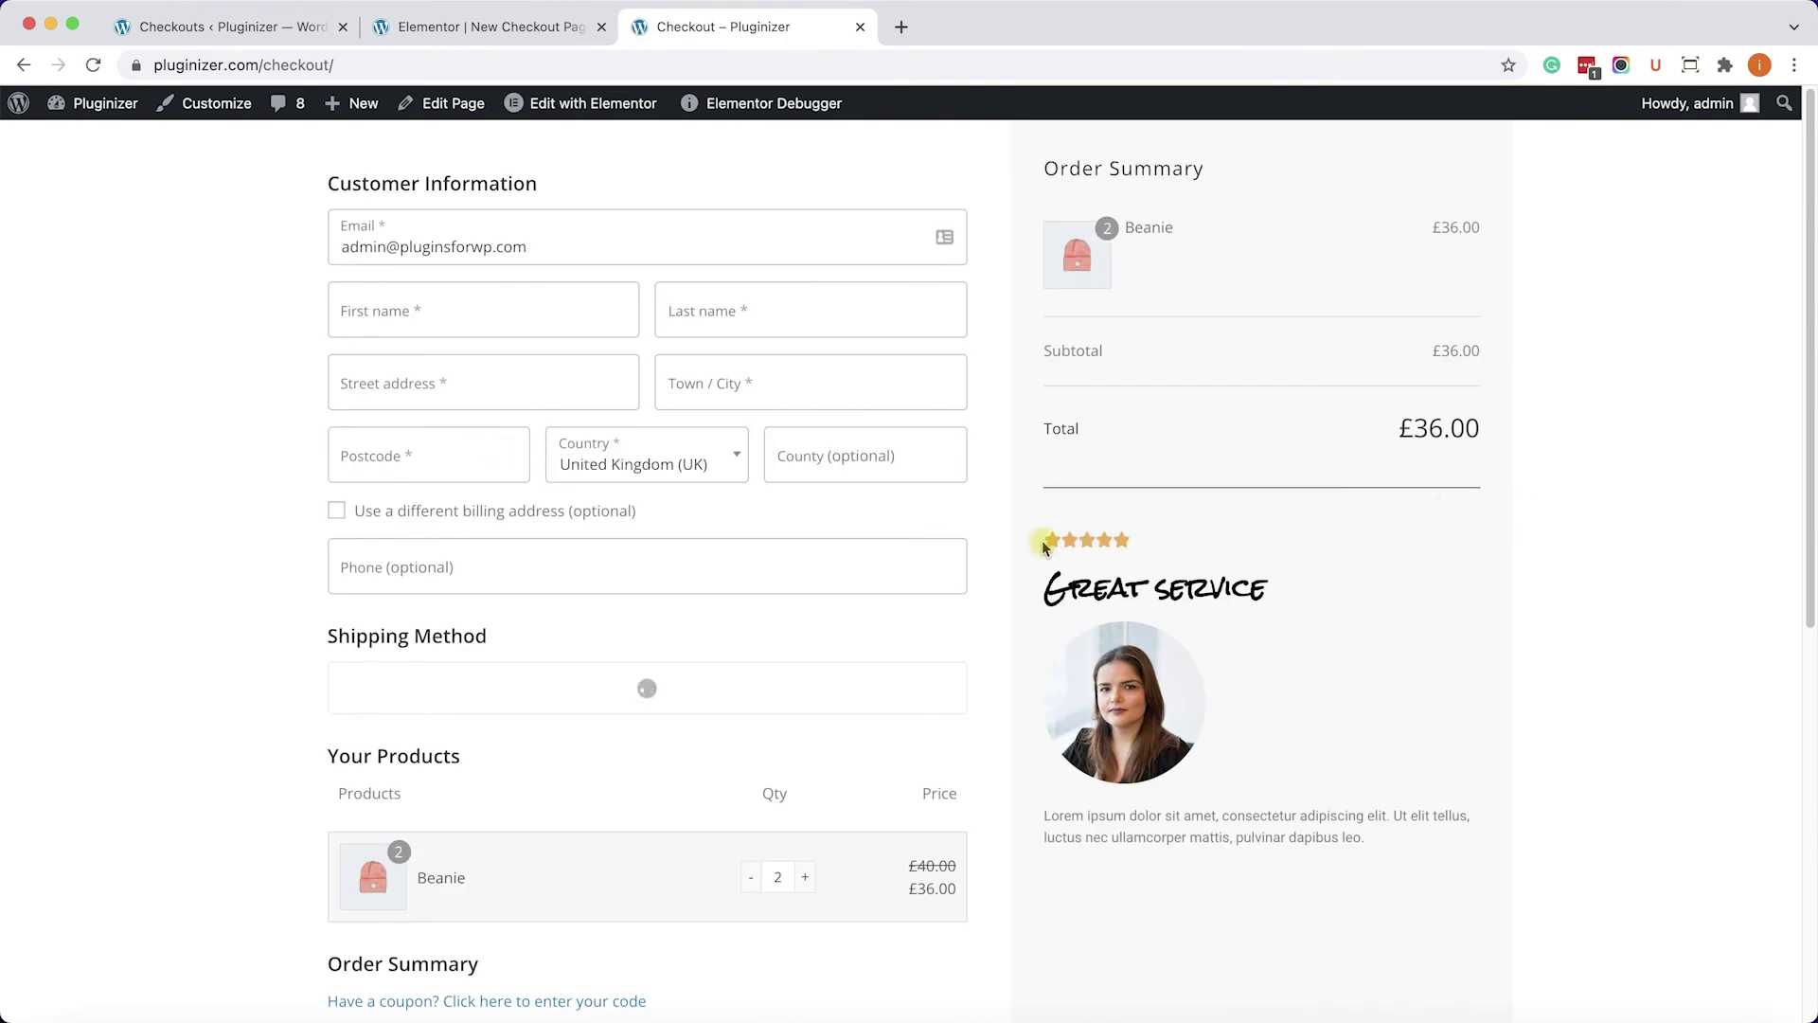
{"action": "scroll", "coordinate": [1046, 544], "scroll_direction": "down", "scroll_amount": 3}
{"action": "scroll", "coordinate": [1086, 566], "scroll_direction": "down", "scroll_amount": 5}
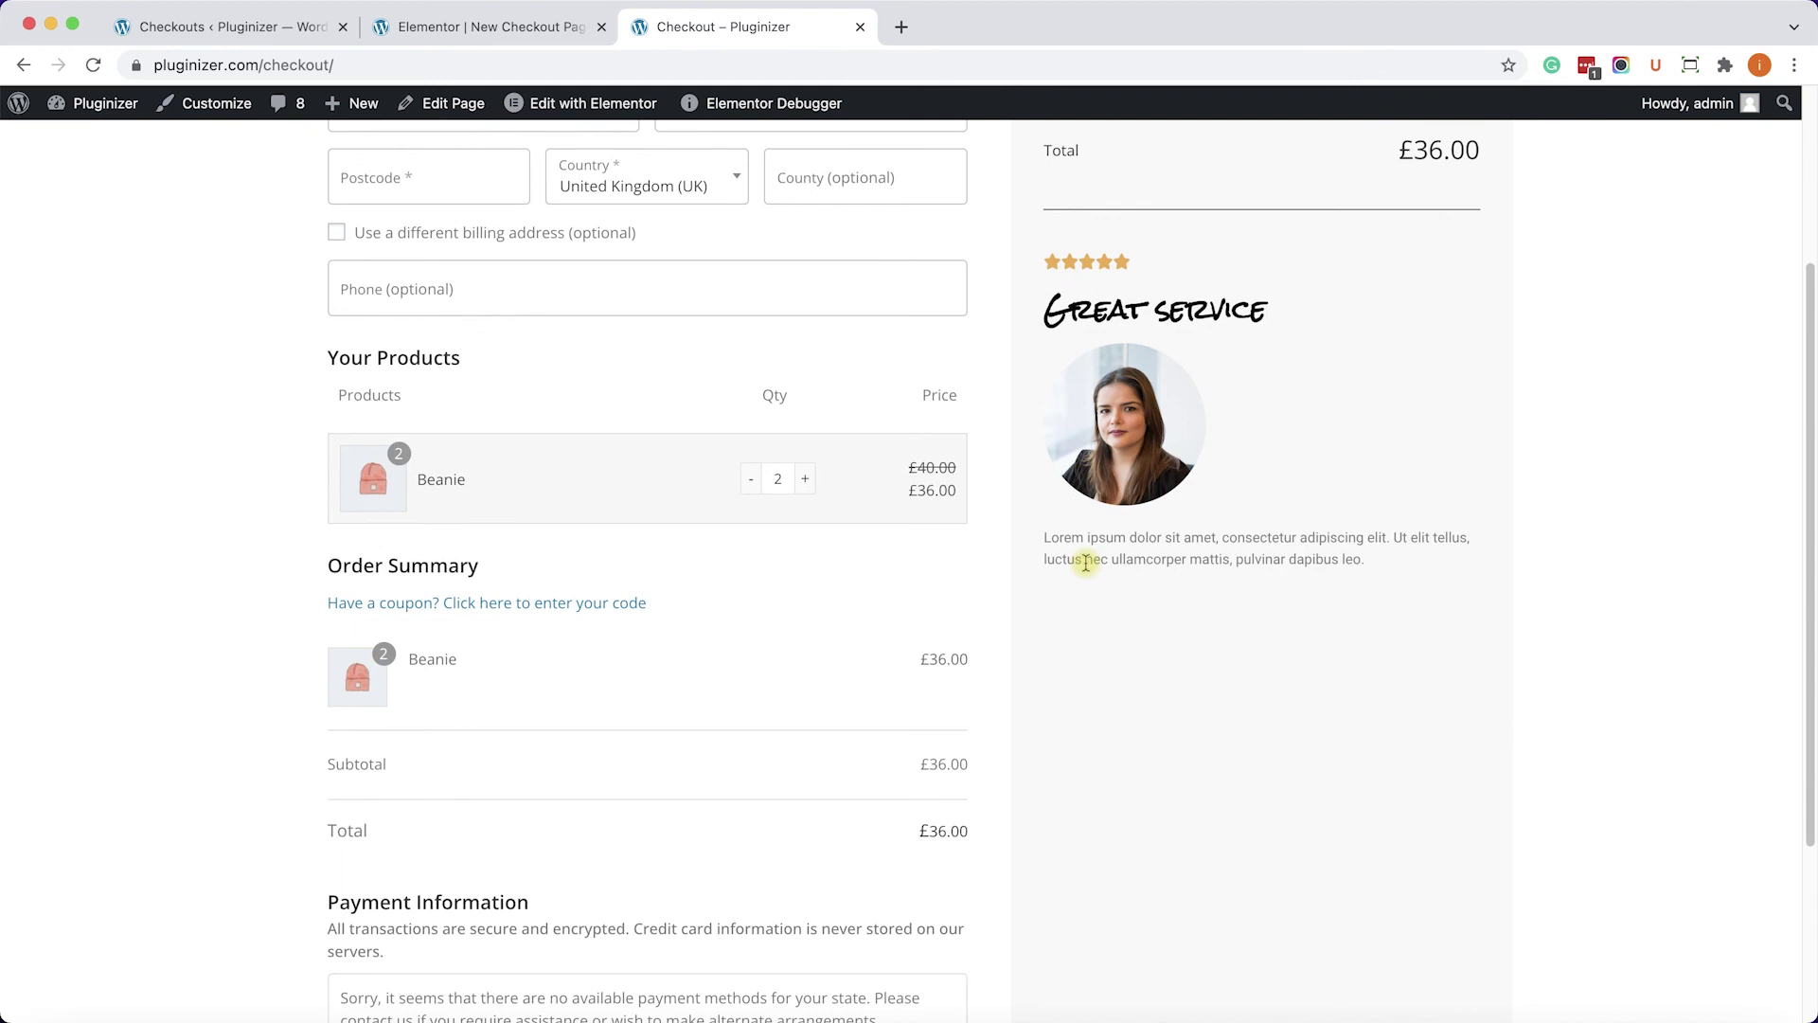
{"action": "scroll", "coordinate": [1012, 599], "scroll_direction": "up", "scroll_amount": 6}
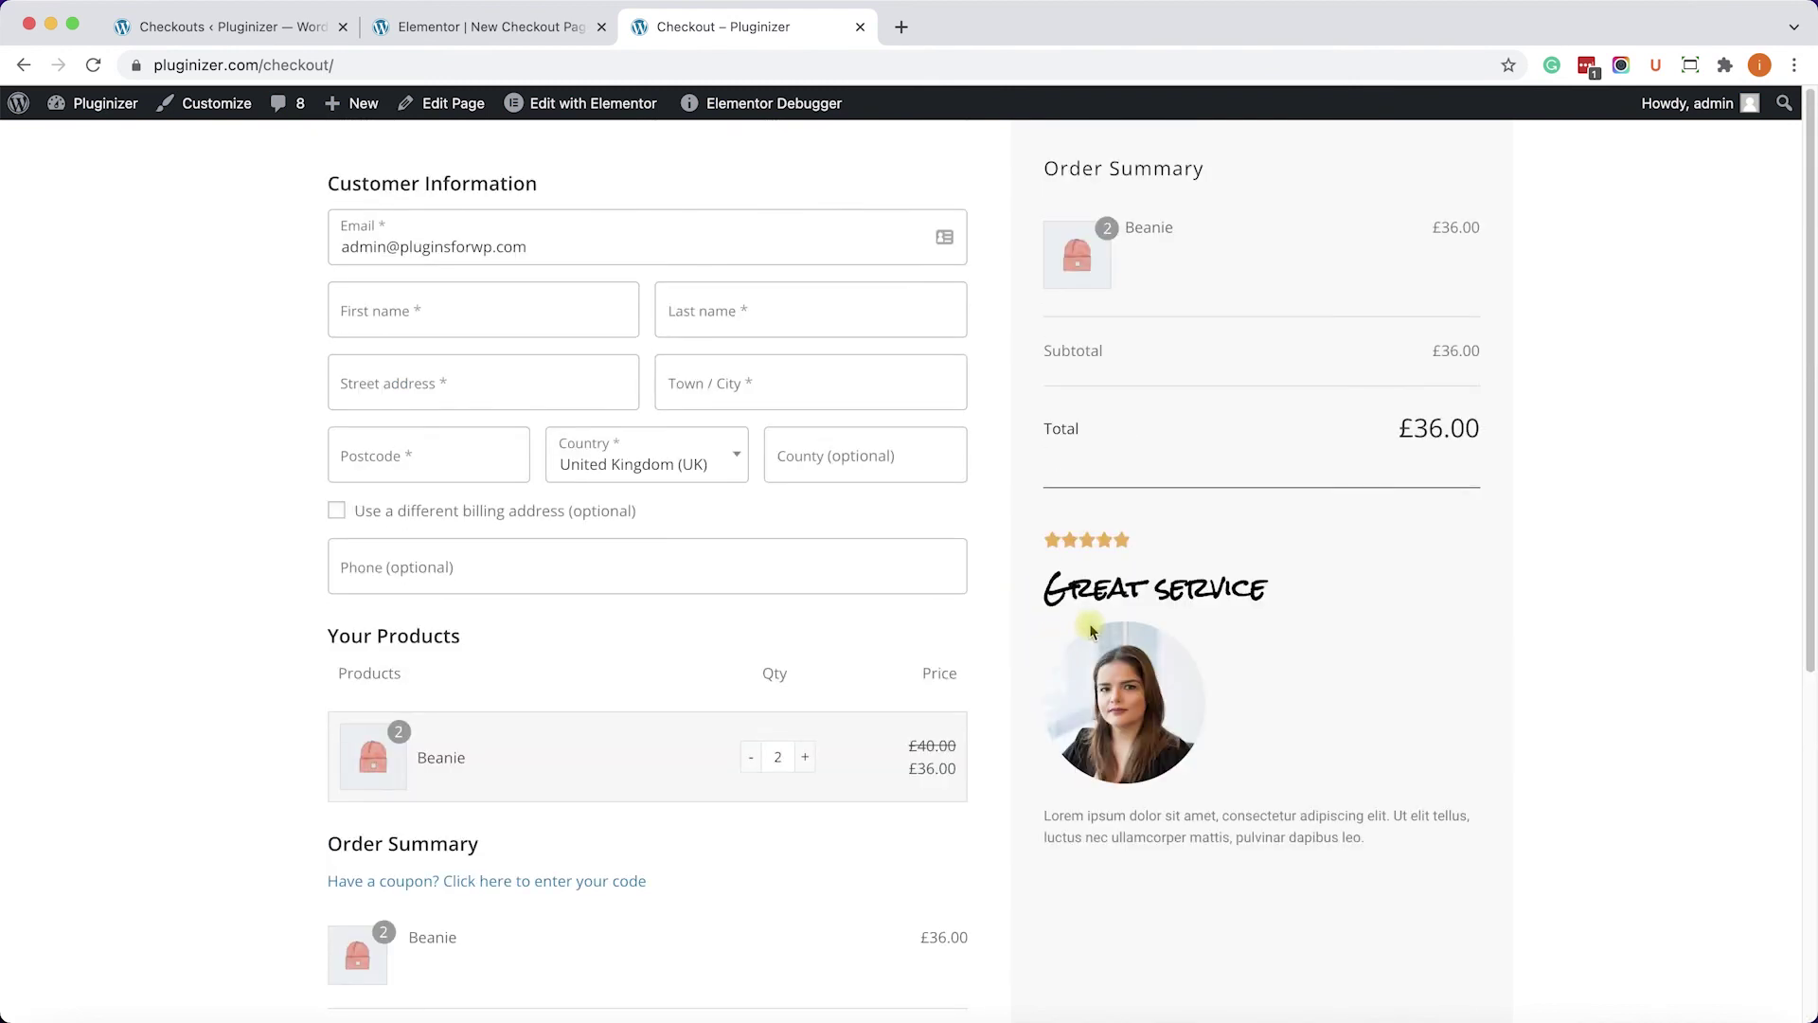